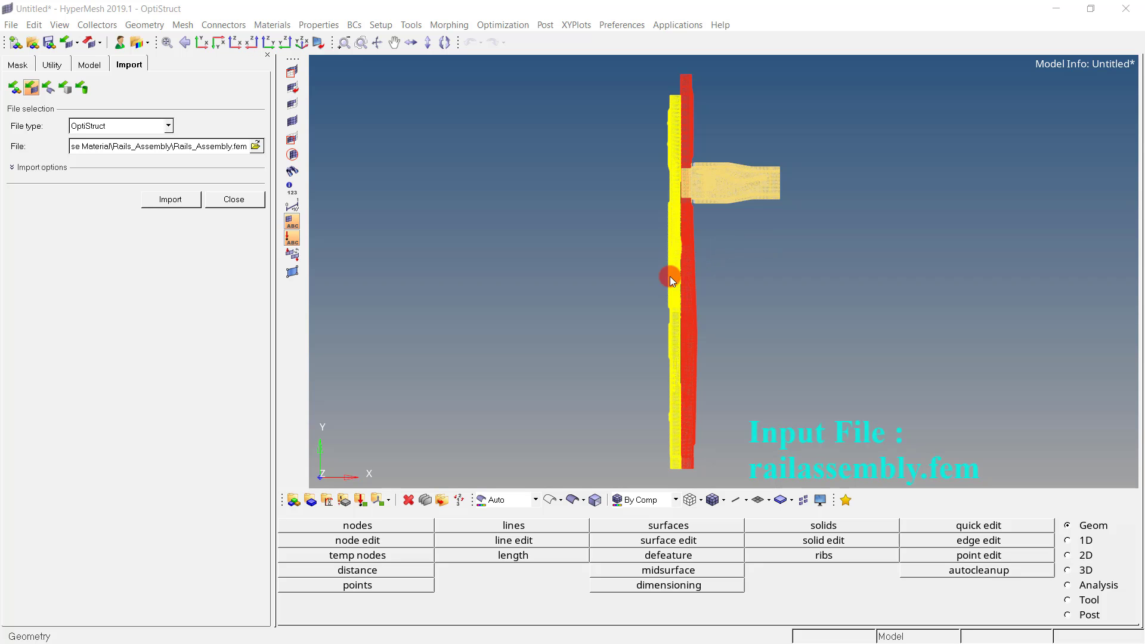
- Show the rail assembly as shaded elements with mesh lines in an angled 3D view
ctrl+drag(671, 277, 672, 155)
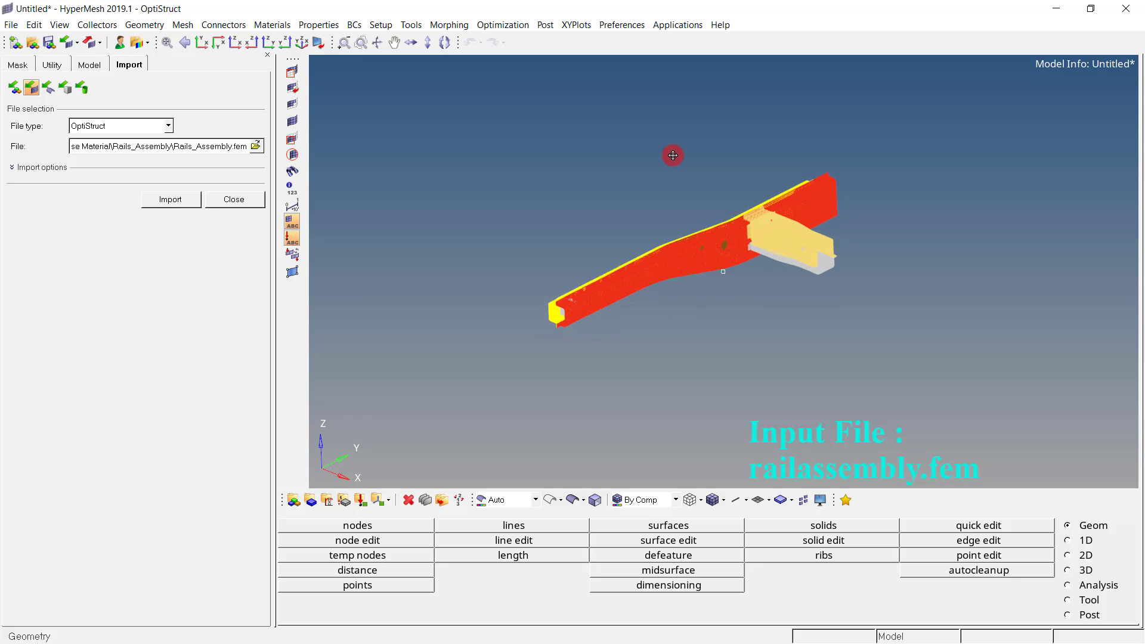
scroll(742, 263, up, 2)
click(714, 500)
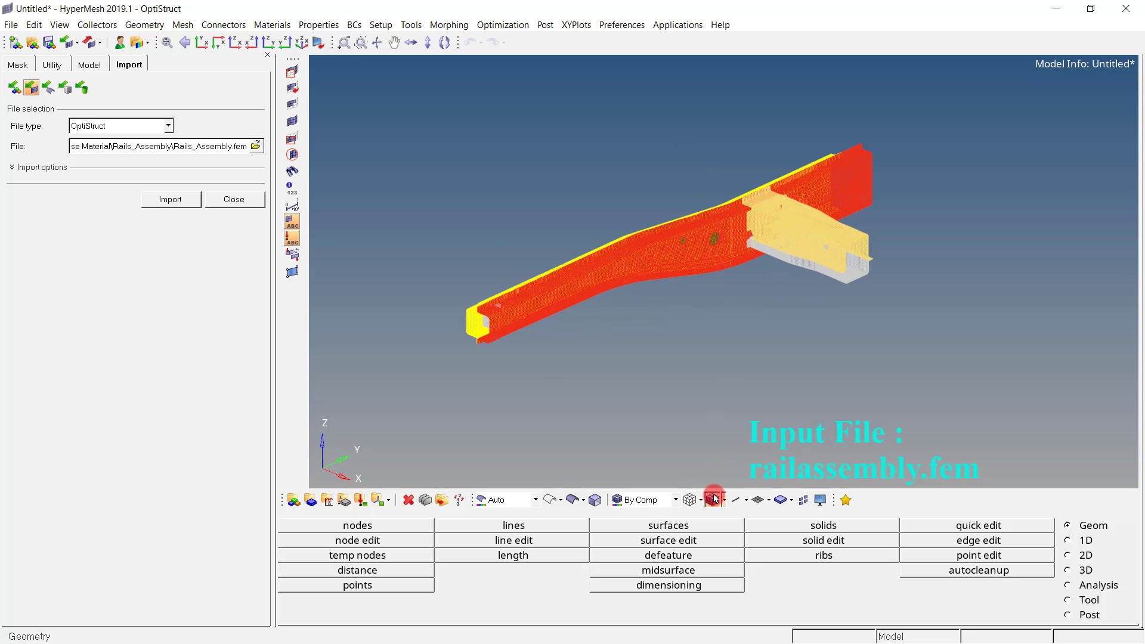
scroll(729, 246, up, 2)
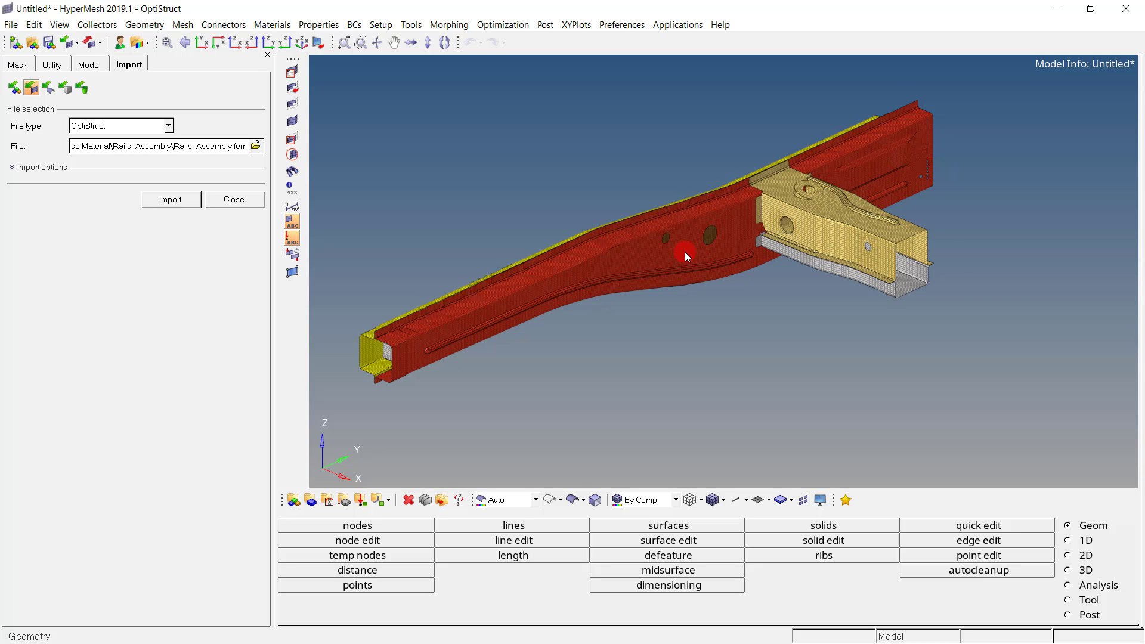
- Review the model's components, the Steel material and the properties defined for the rail assembly
click(98, 68)
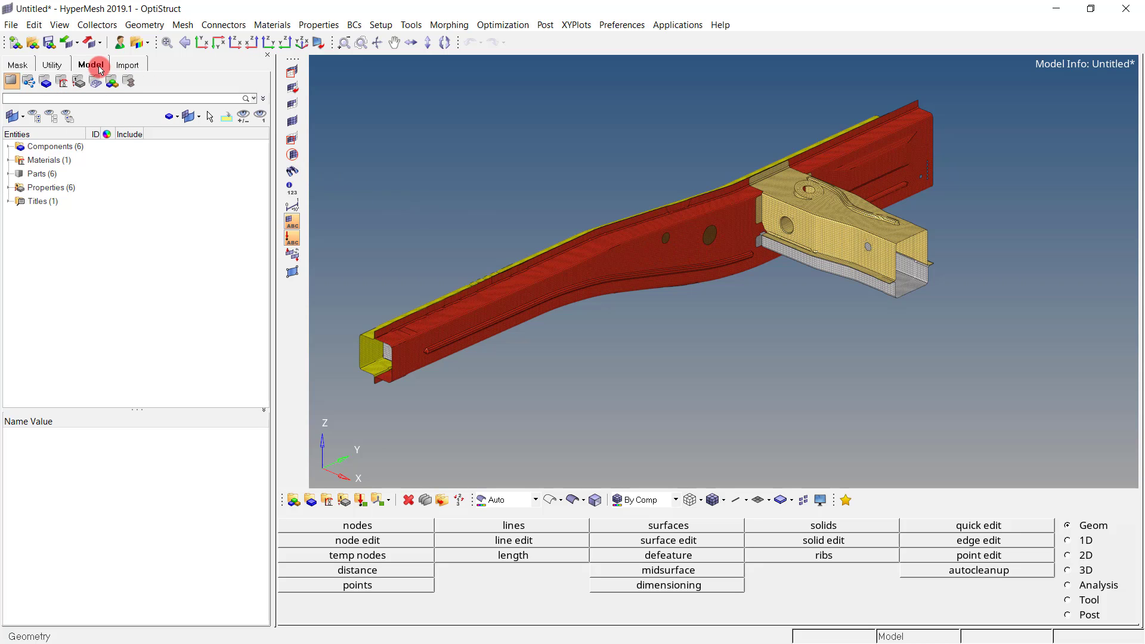
click(14, 148)
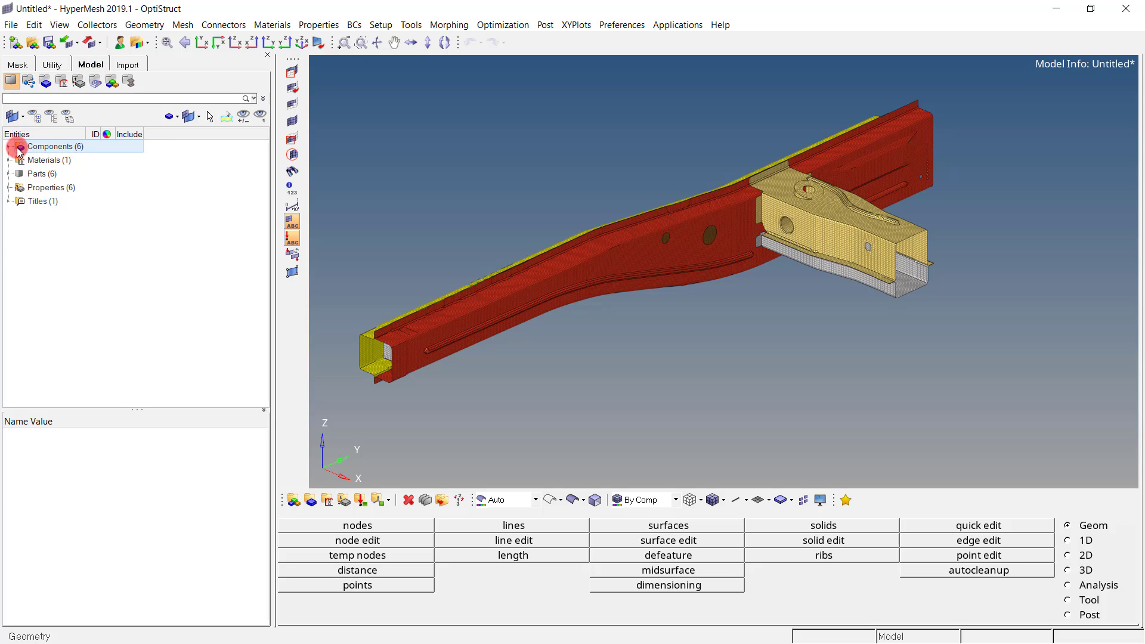
click(10, 148)
click(12, 160)
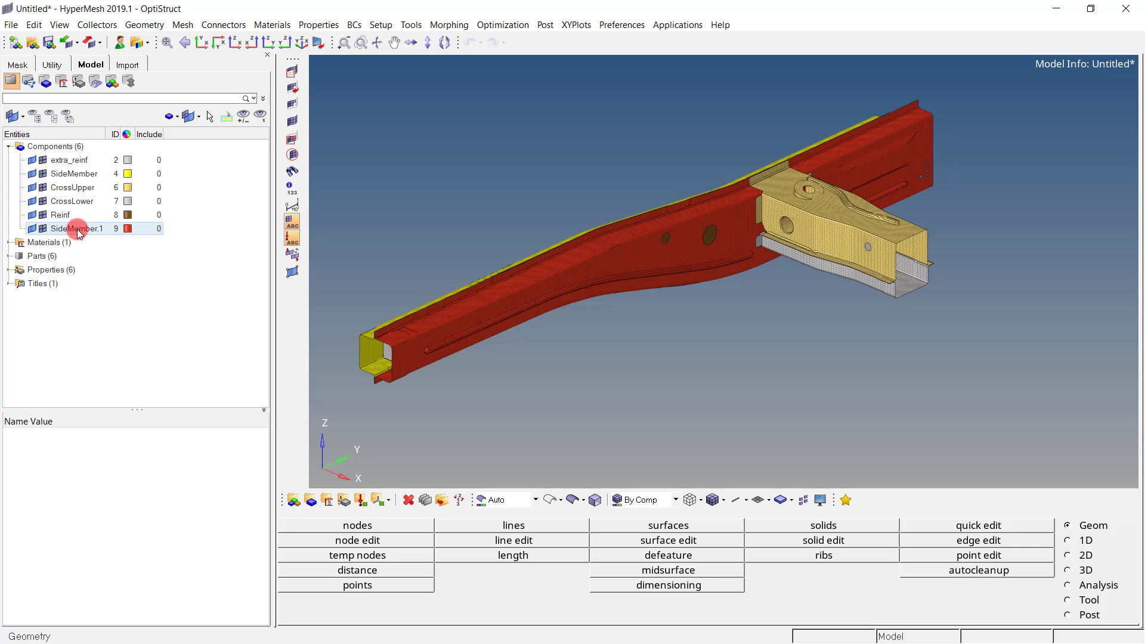
double_click(21, 244)
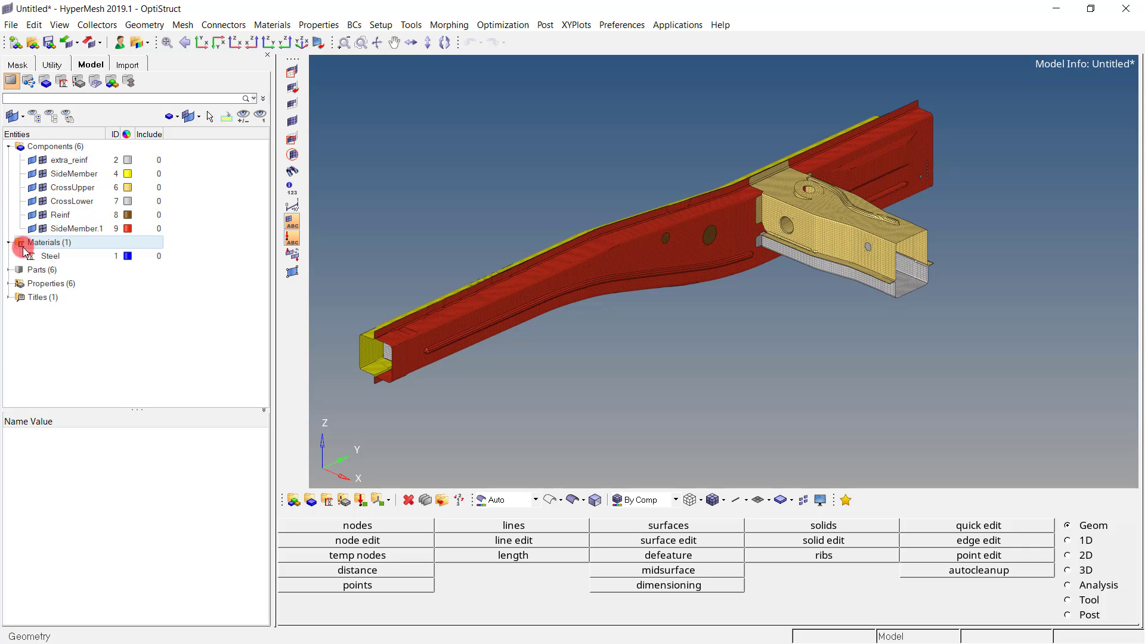
click(53, 256)
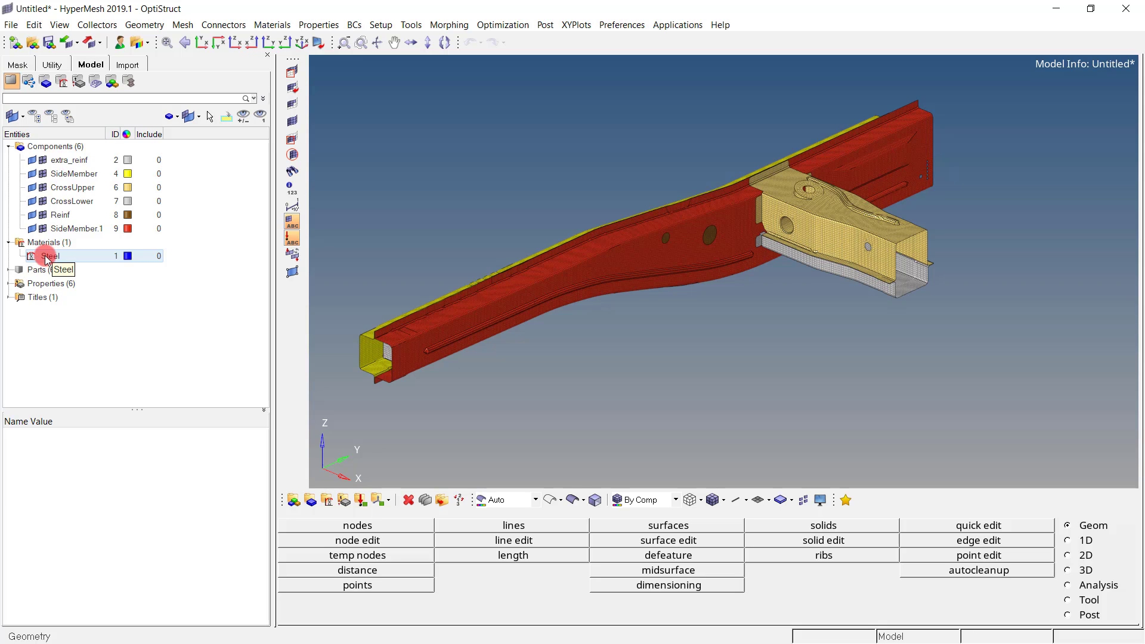
double_click(44, 284)
click(67, 299)
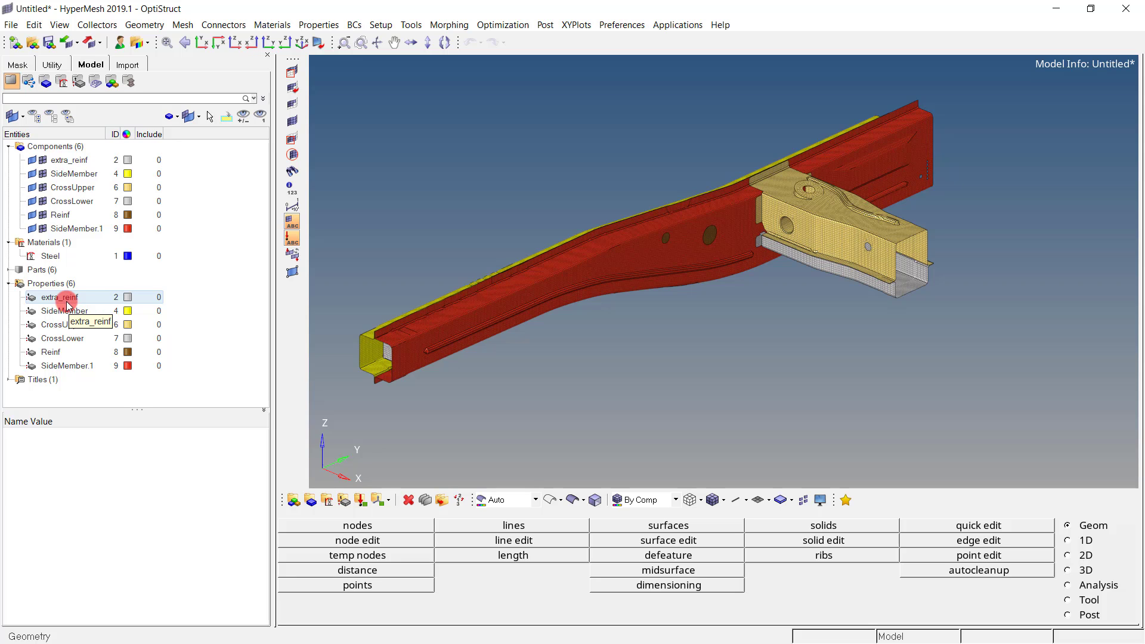
click(583, 258)
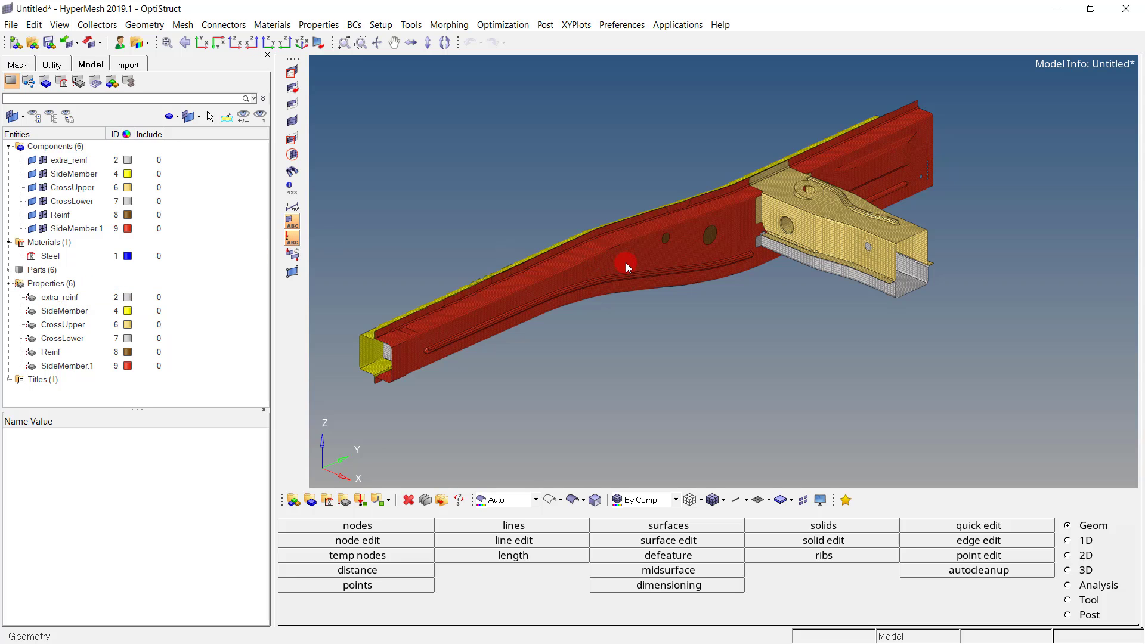
- Check the red side member's mesh connectivity in Mask by extending a one-element selection to all attached elements, without masking anything
scroll(624, 254, up, 6)
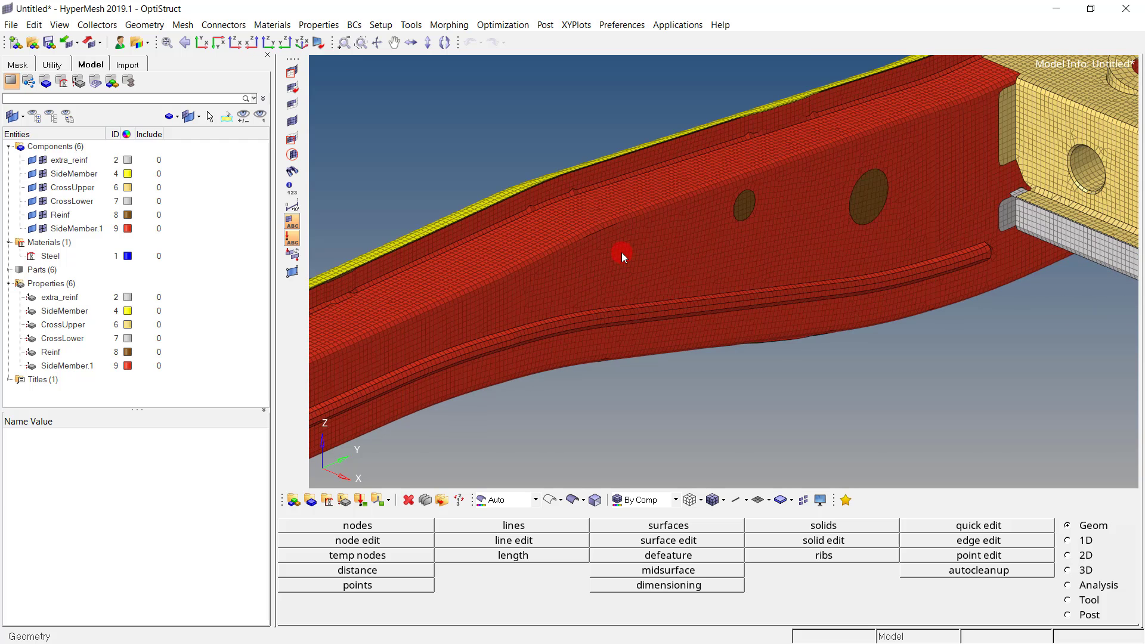
key(F5)
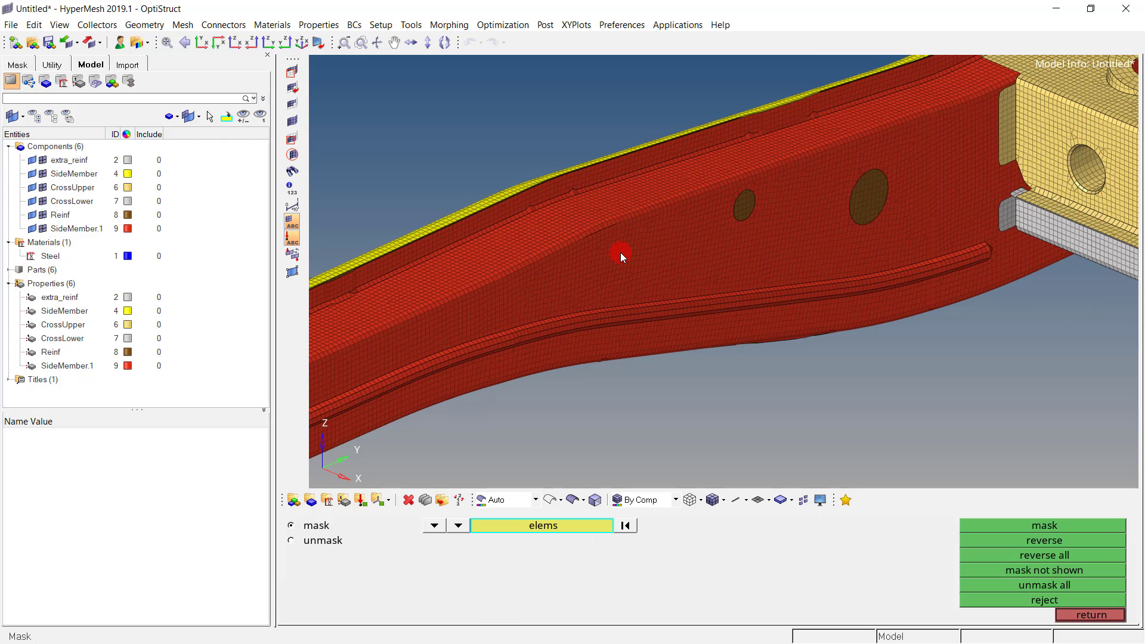
click(620, 252)
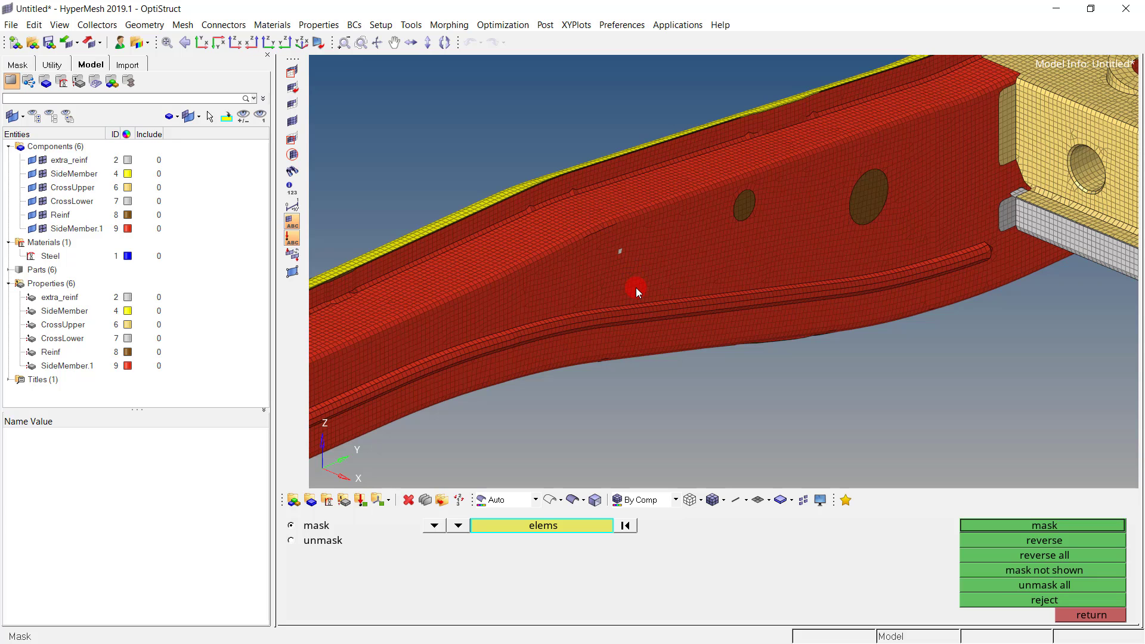
click(551, 525)
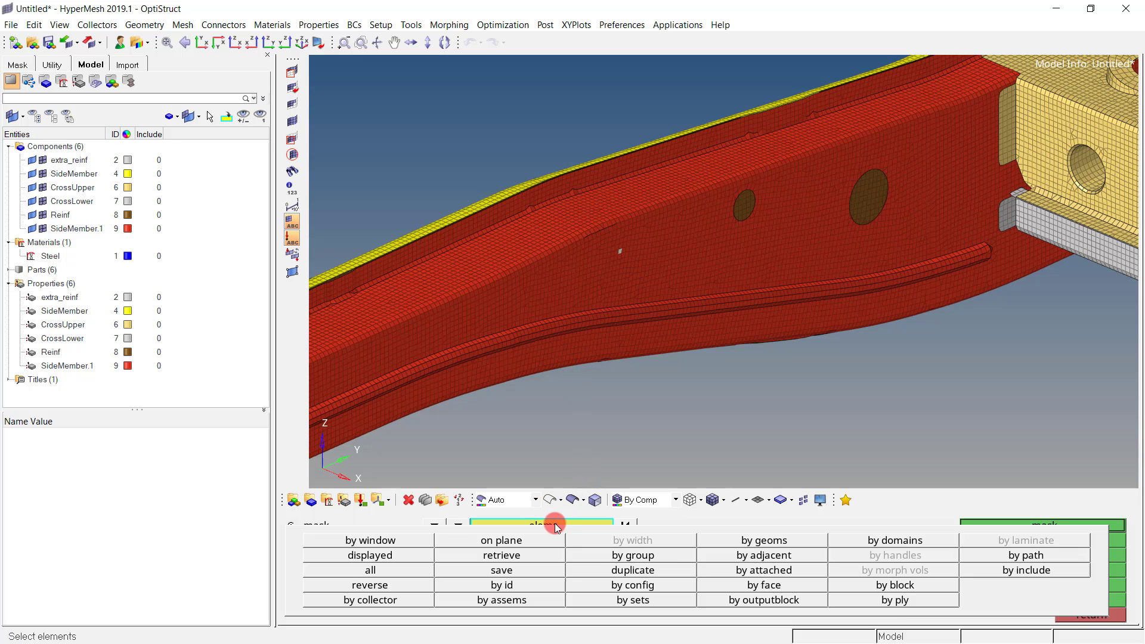
click(750, 571)
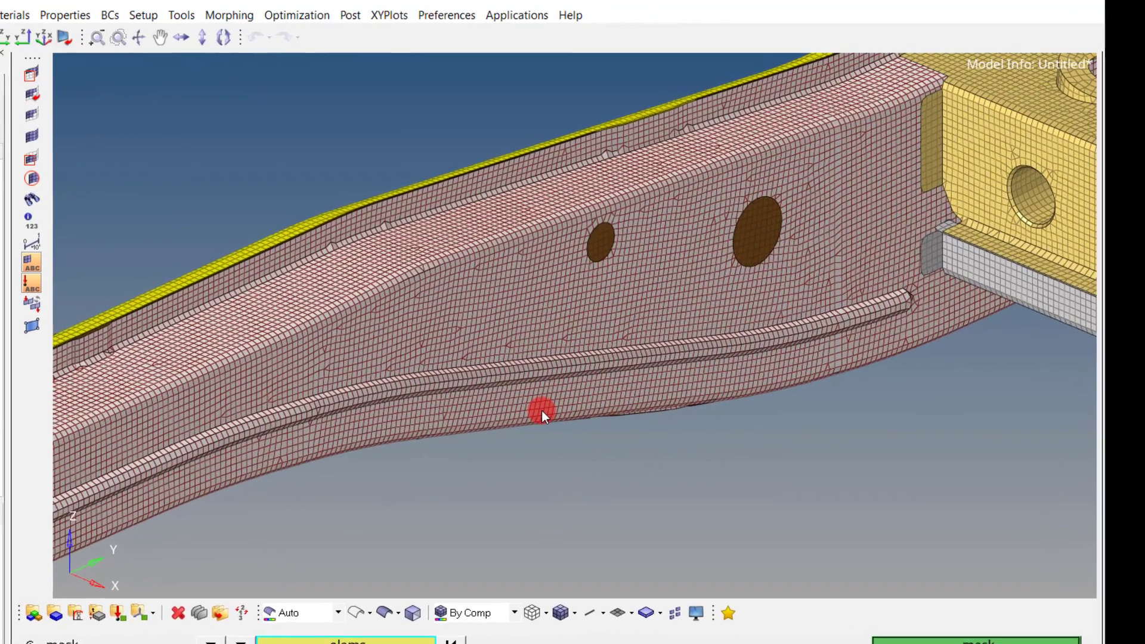
scroll(697, 340, down, 3)
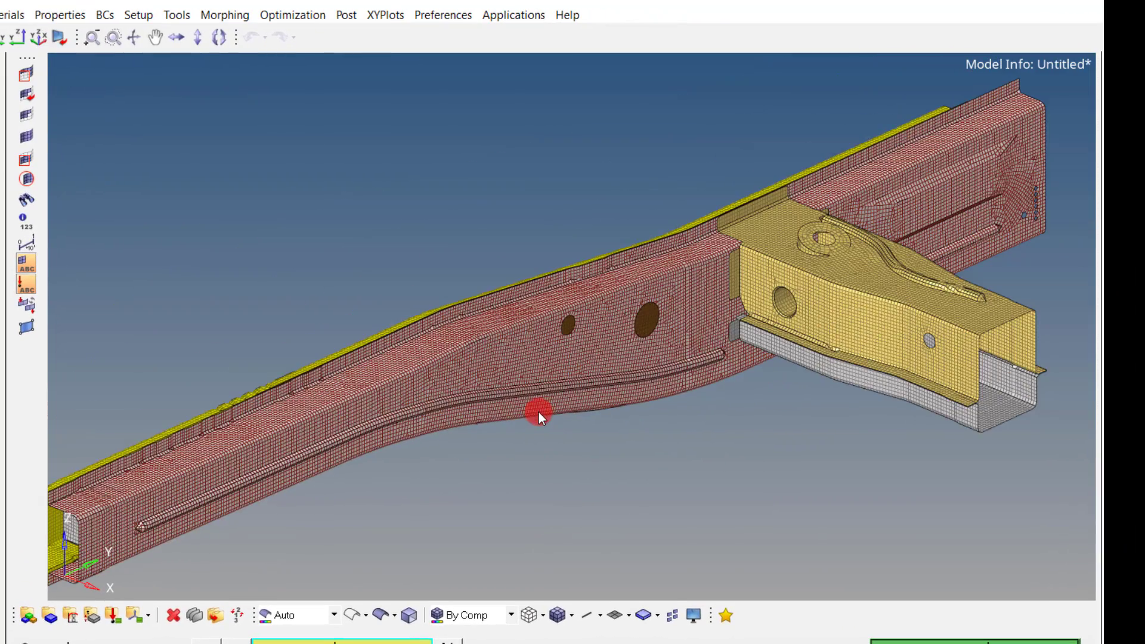
scroll(403, 400, up, 5)
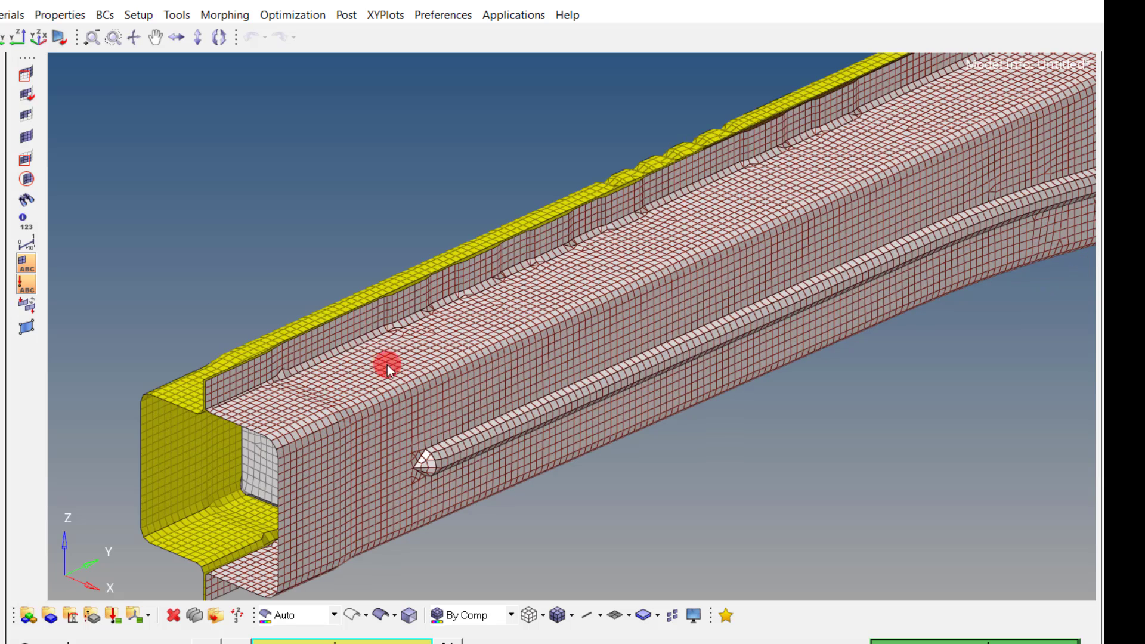
scroll(804, 275, down, 2)
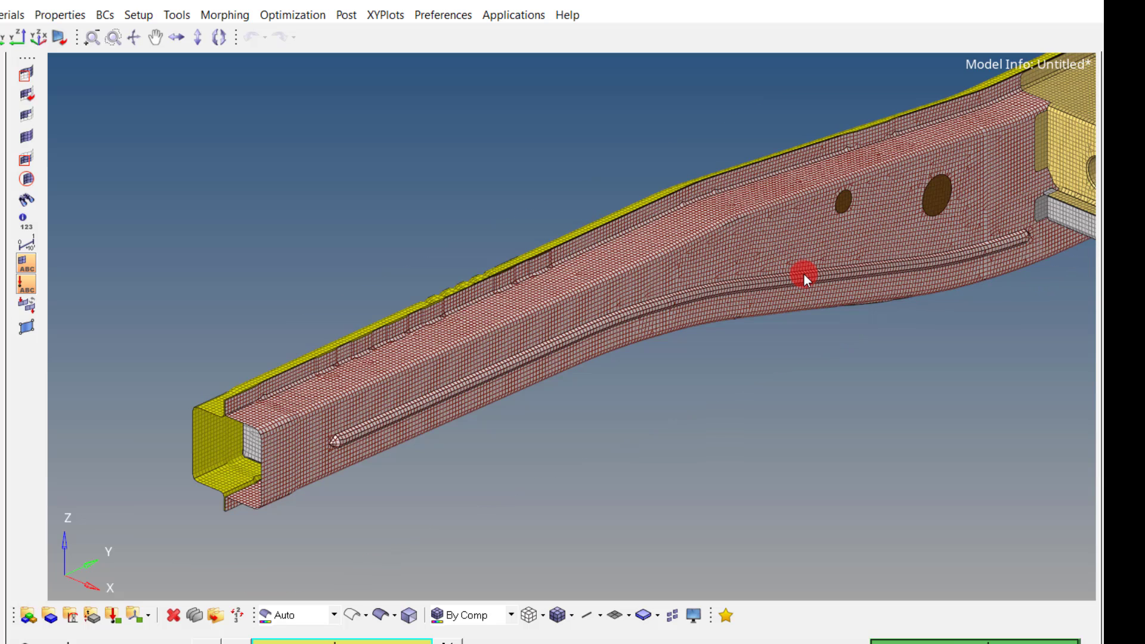
ctrl+right_drag(803, 235, 606, 289)
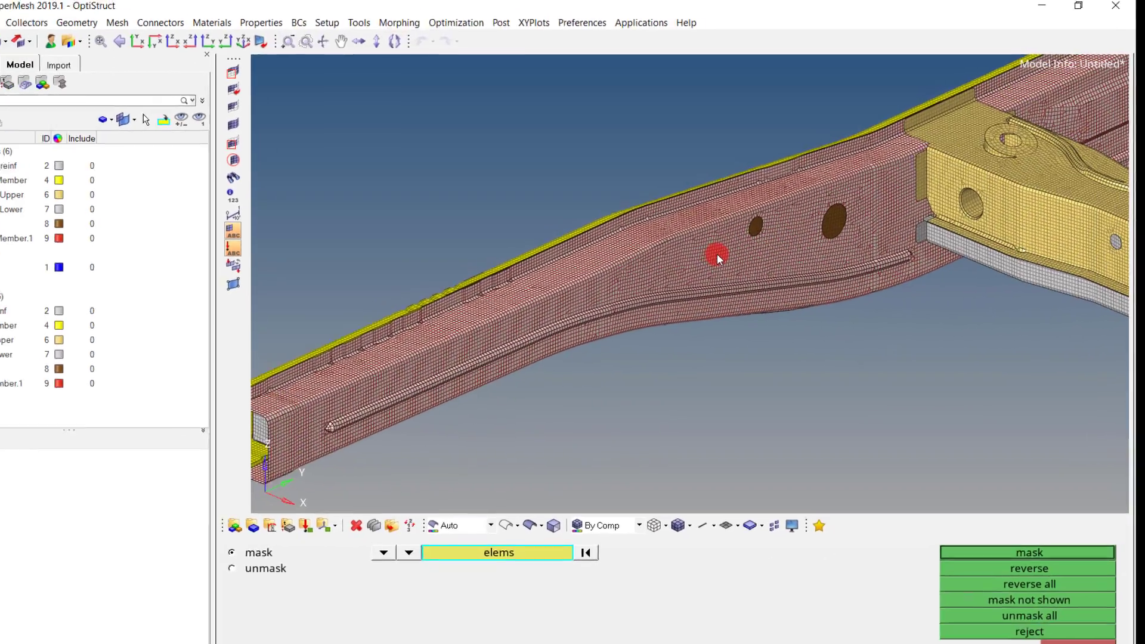
ctrl+scroll(606, 289, down, 1)
click(1062, 615)
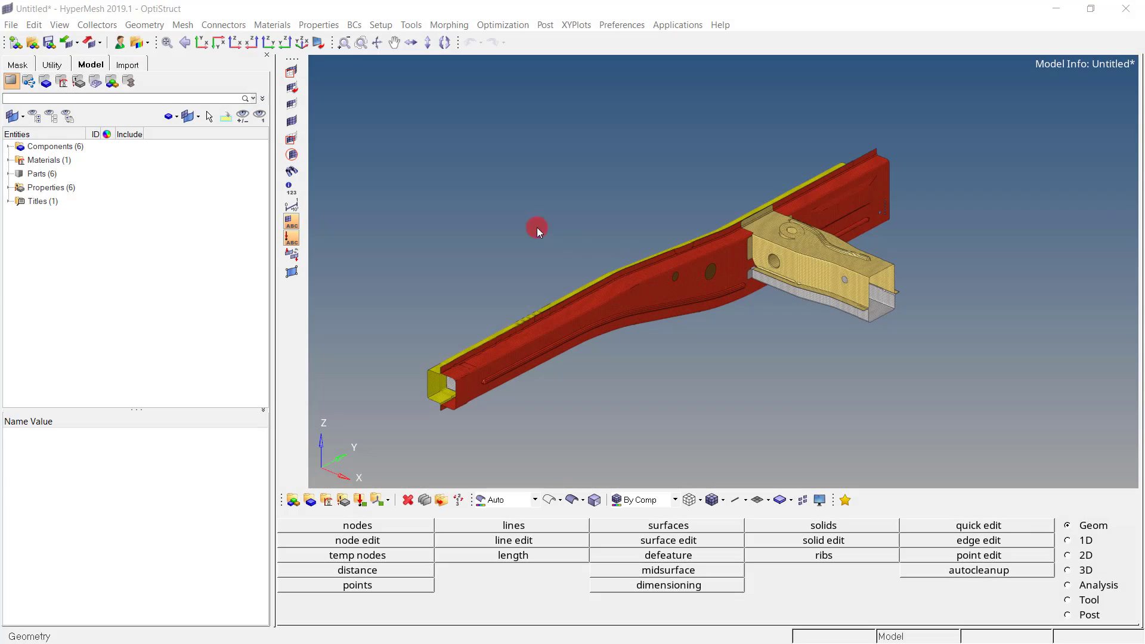
- Import the connectors from connections.xml in the Rails_Assembly folder and close the import settings
click(65, 43)
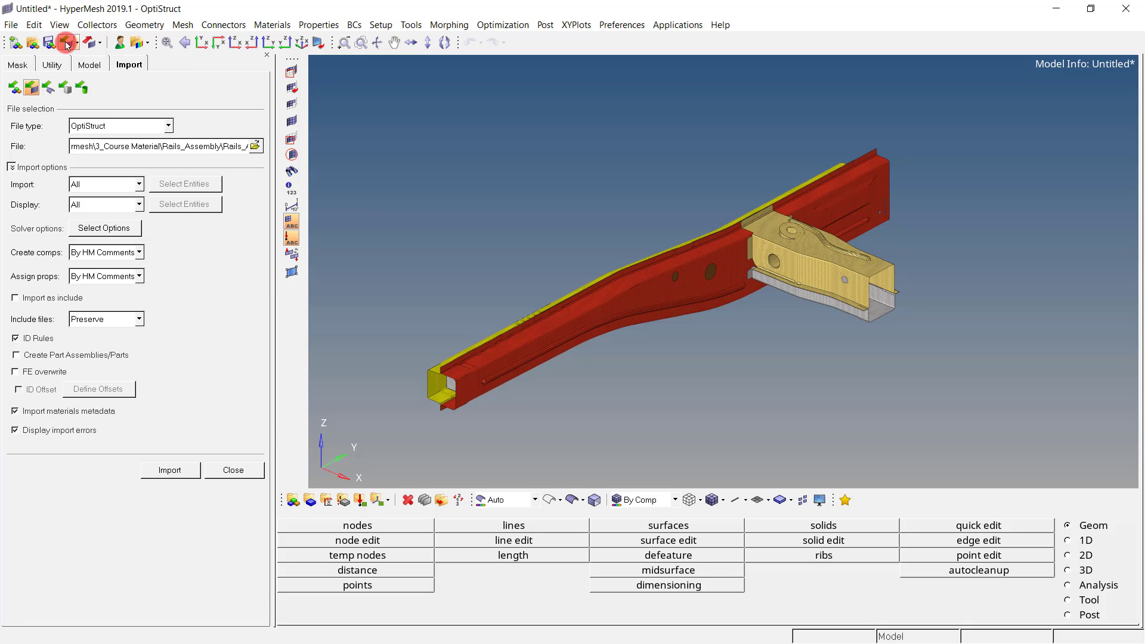
click(83, 89)
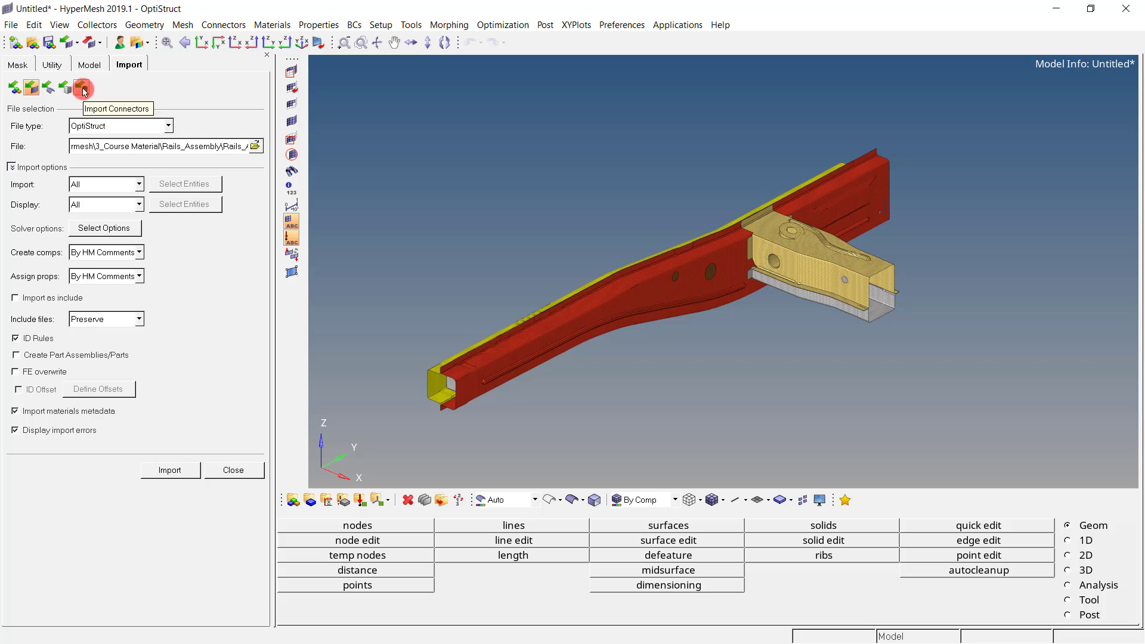
click(83, 89)
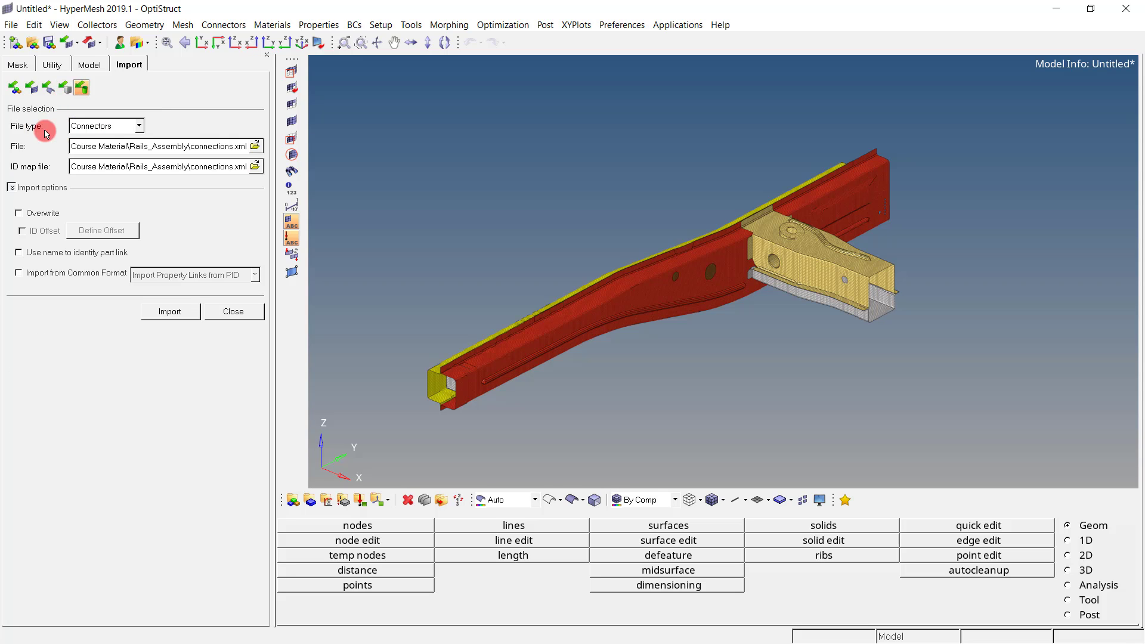
click(254, 146)
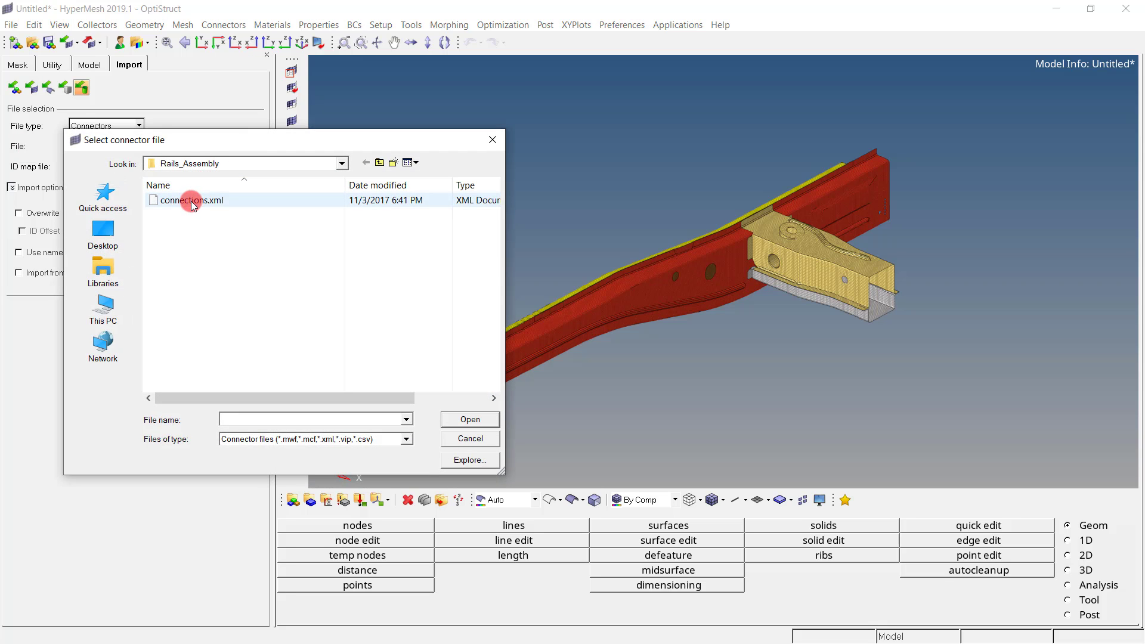
double_click(192, 201)
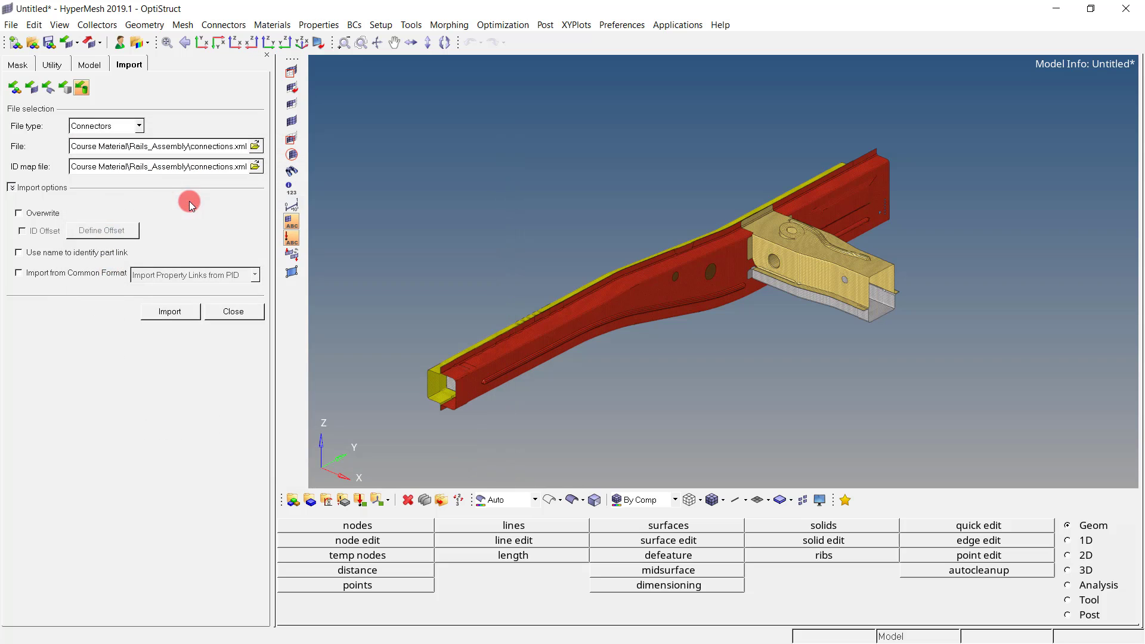
click(178, 311)
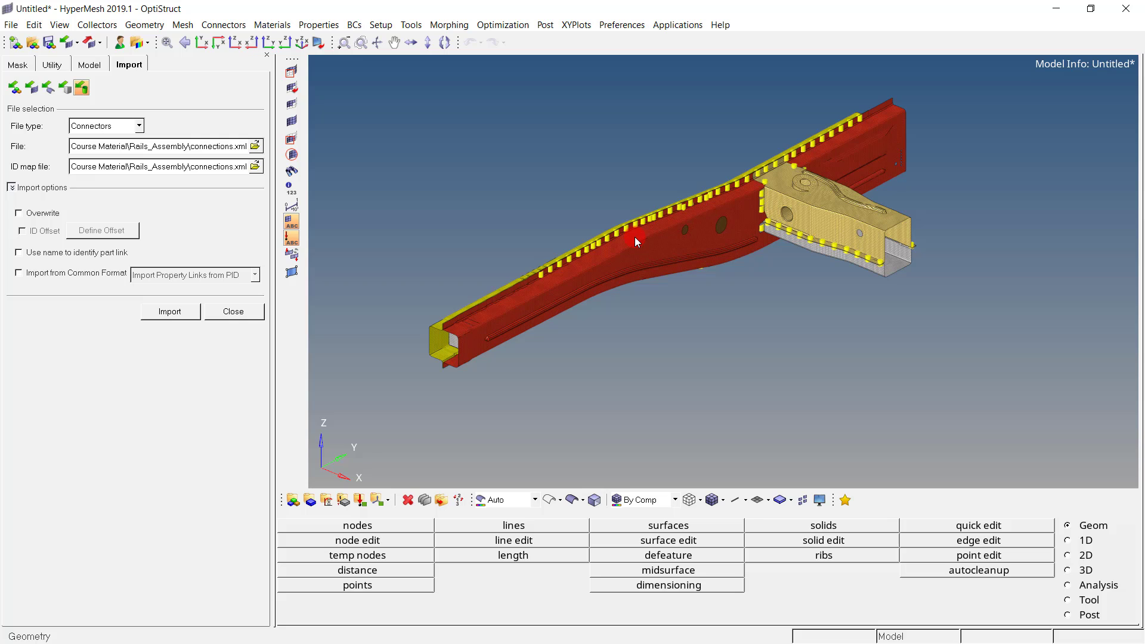
click(241, 311)
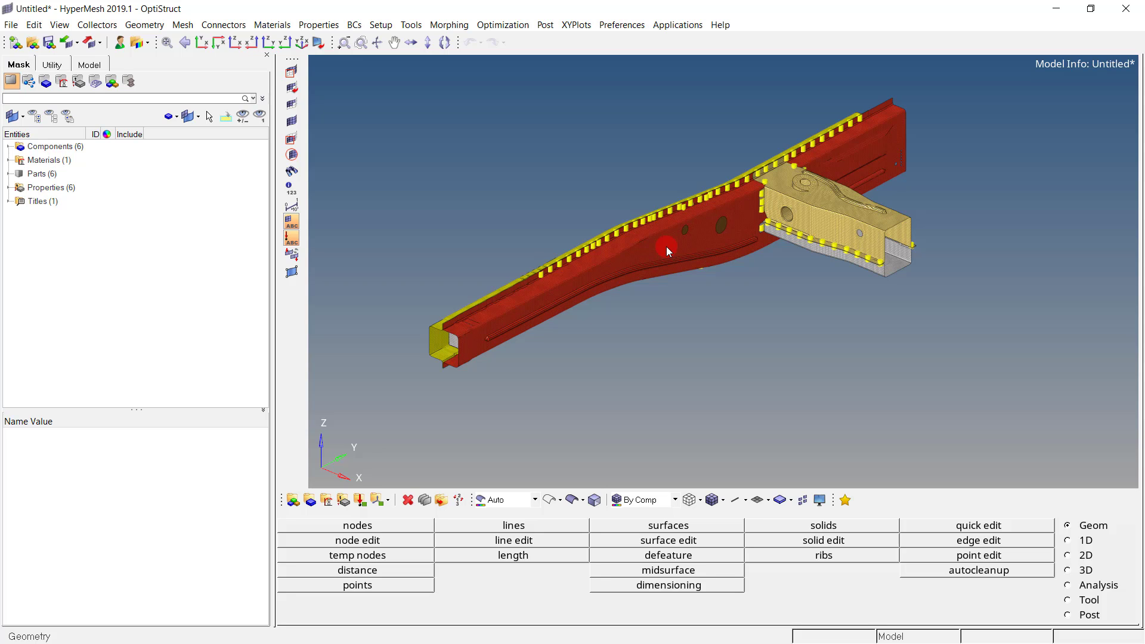
- Set the connector visualization to colour by Layer
click(820, 501)
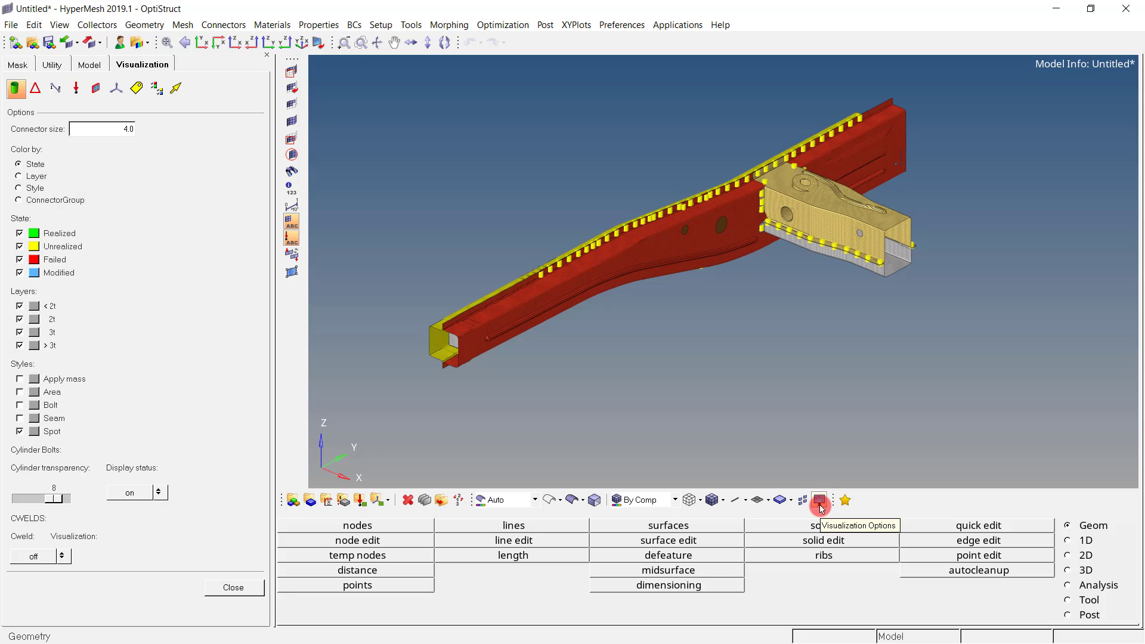
click(9, 91)
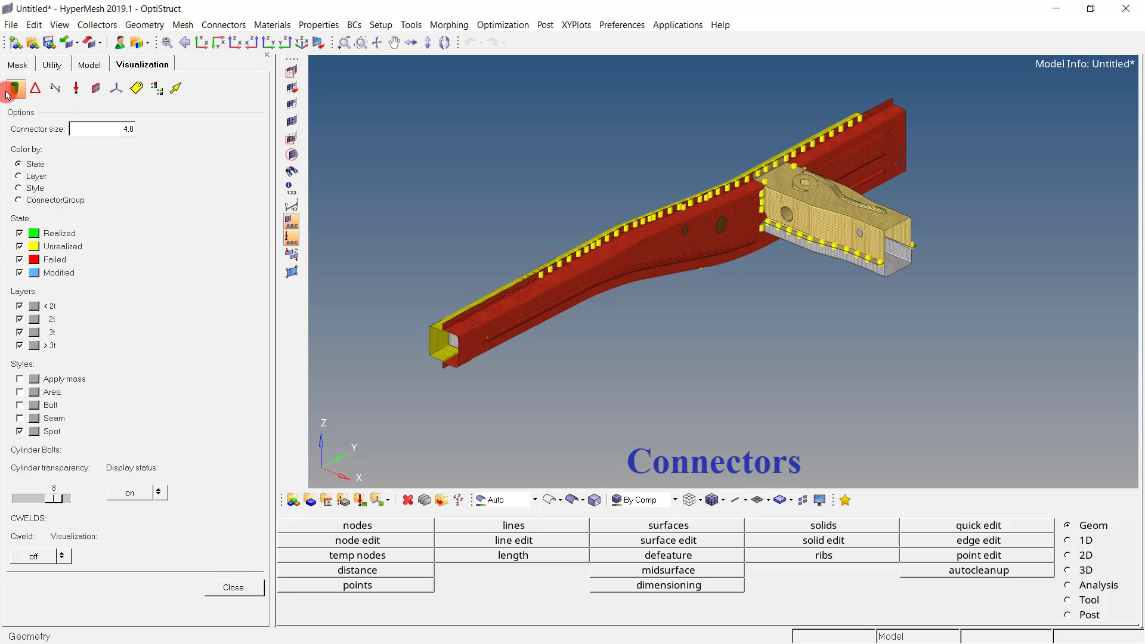
click(118, 85)
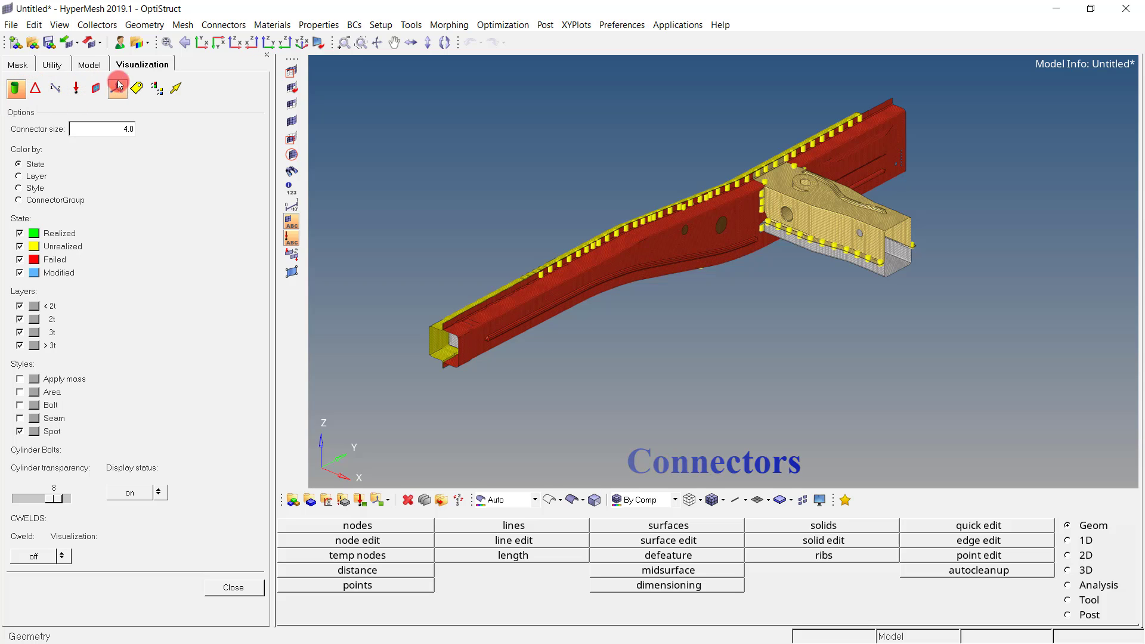
click(157, 87)
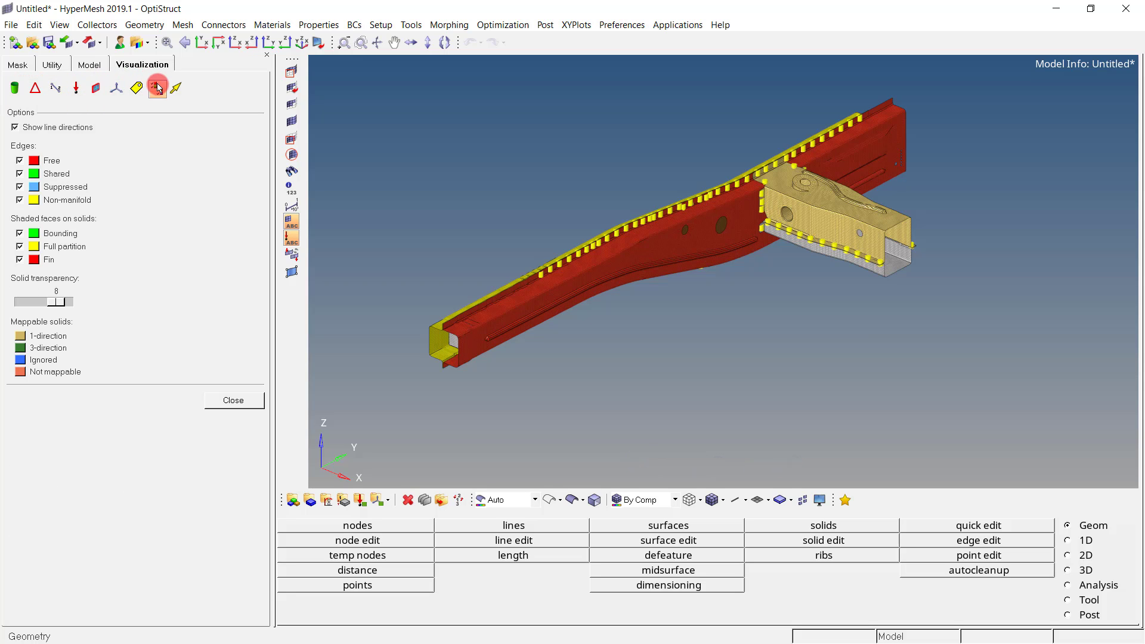
click(17, 88)
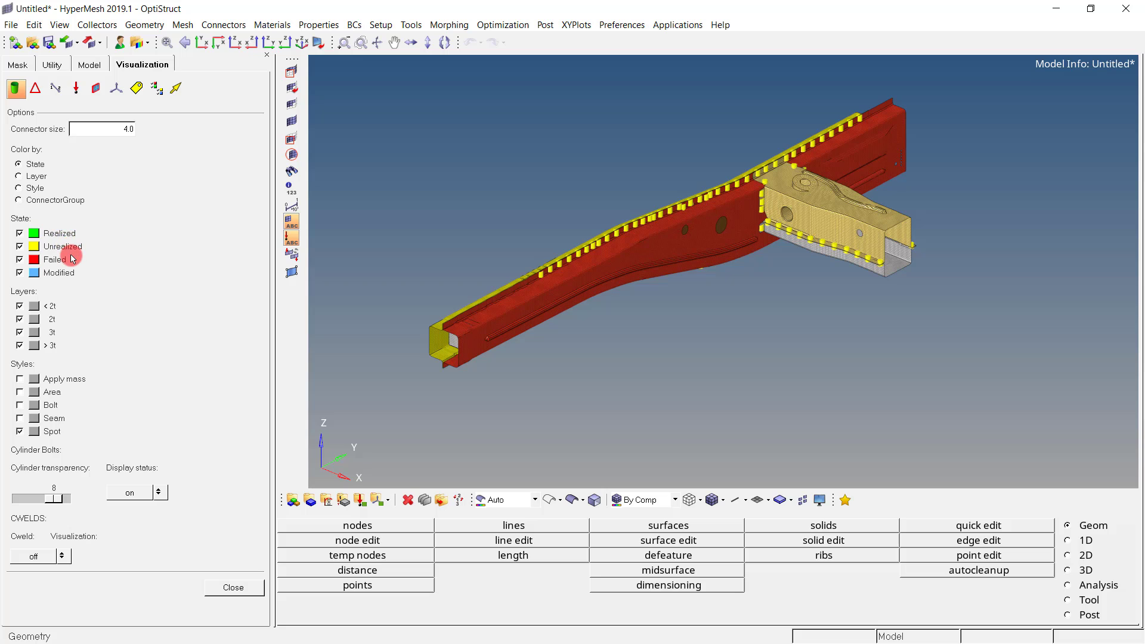
click(44, 179)
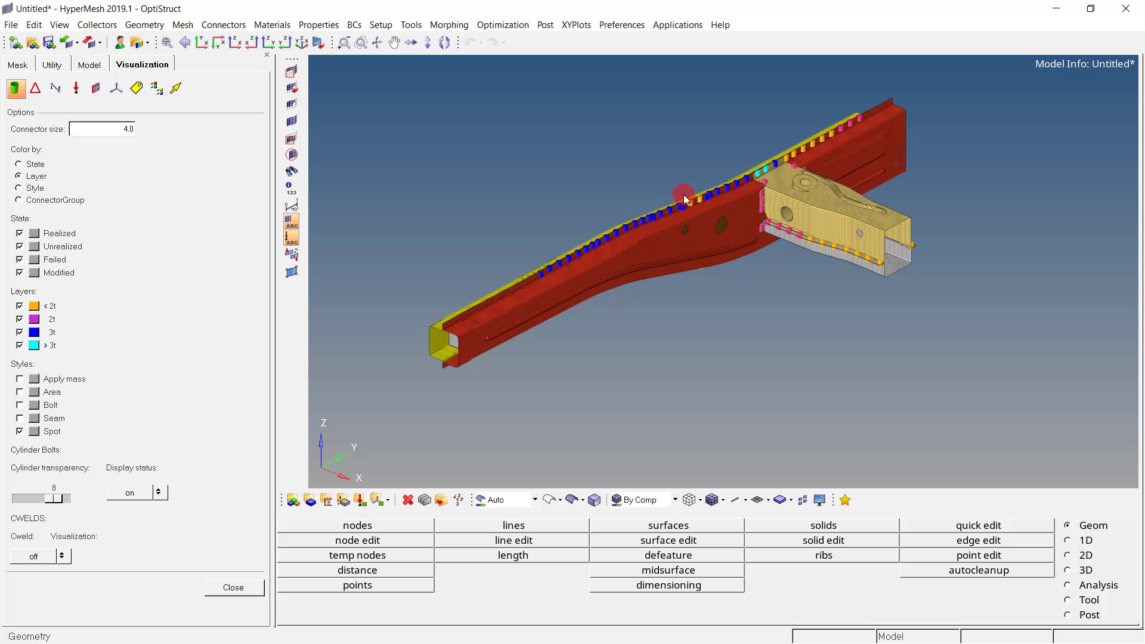
- Display the assembly as wireframe feature lines to expose the layer-coloured connectors around the cross member joint
scroll(770, 163, up, 5)
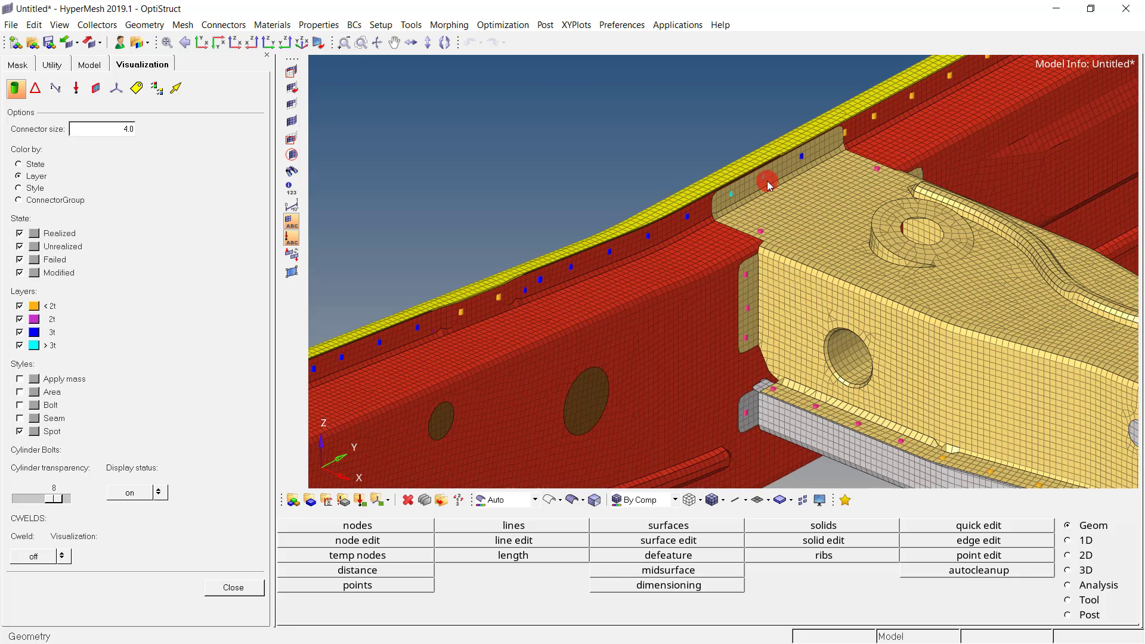
click(768, 184)
click(768, 185)
click(768, 184)
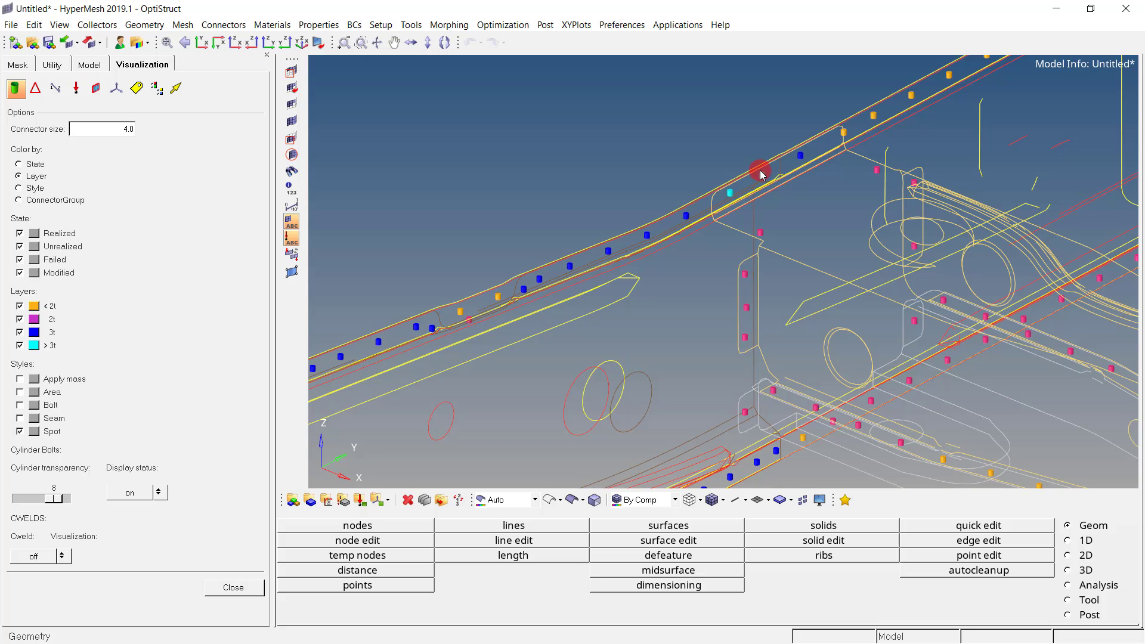
- Restore the shaded mesh display and examine how the side member and cross member flanges stack at the layer-coloured connectors
key(l)
click(738, 192)
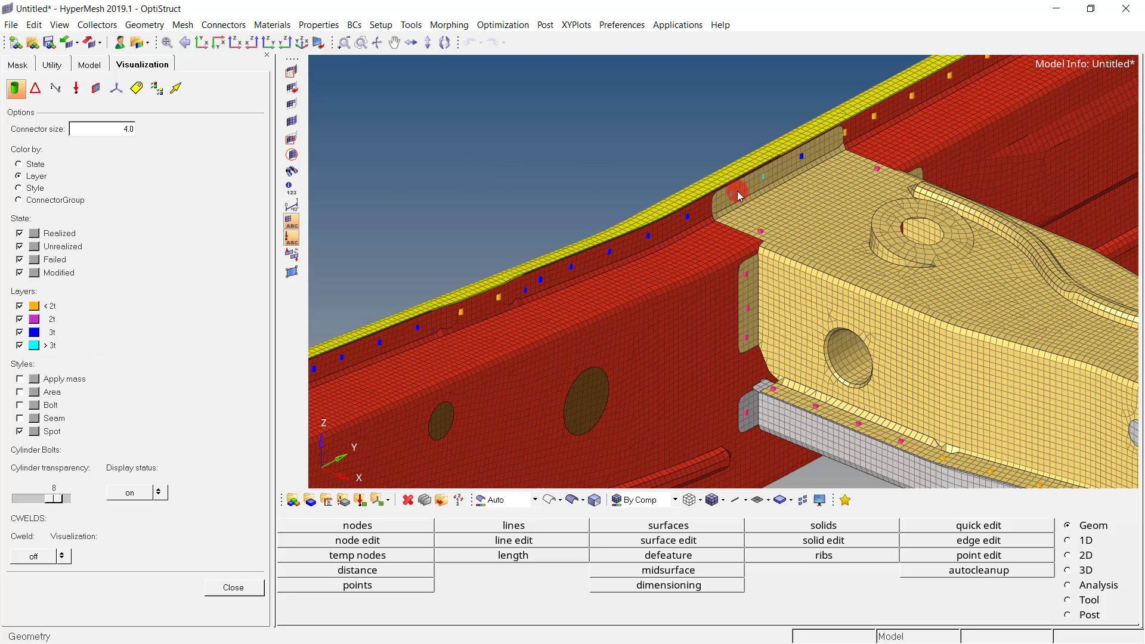
scroll(736, 191, up, 2)
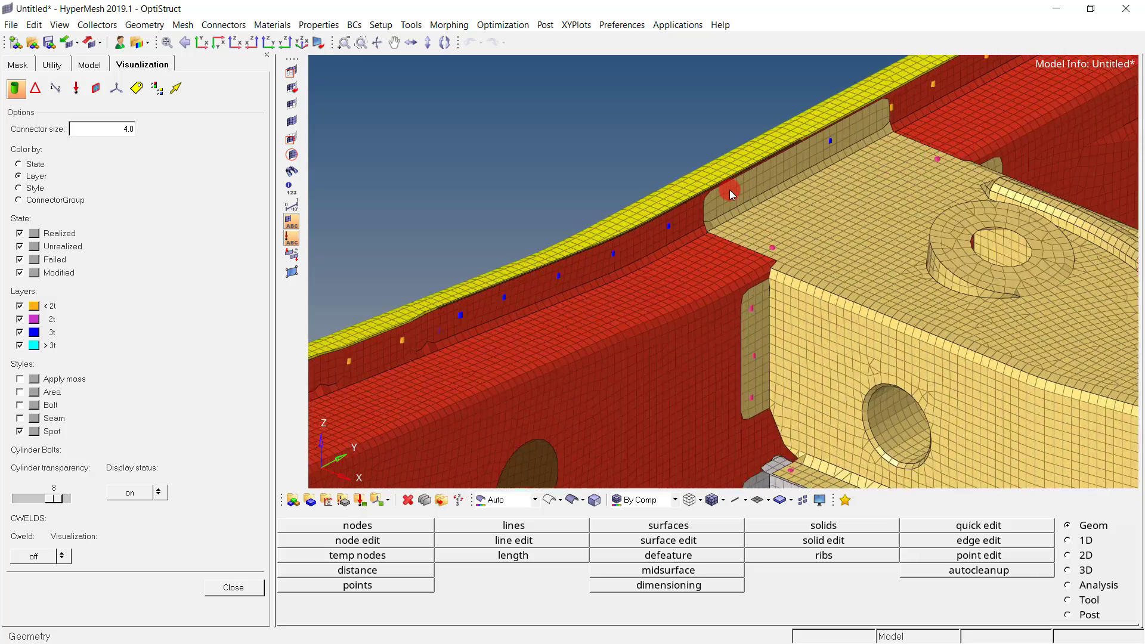
scroll(721, 182, up, 6)
ctrl+drag(647, 209, 705, 168)
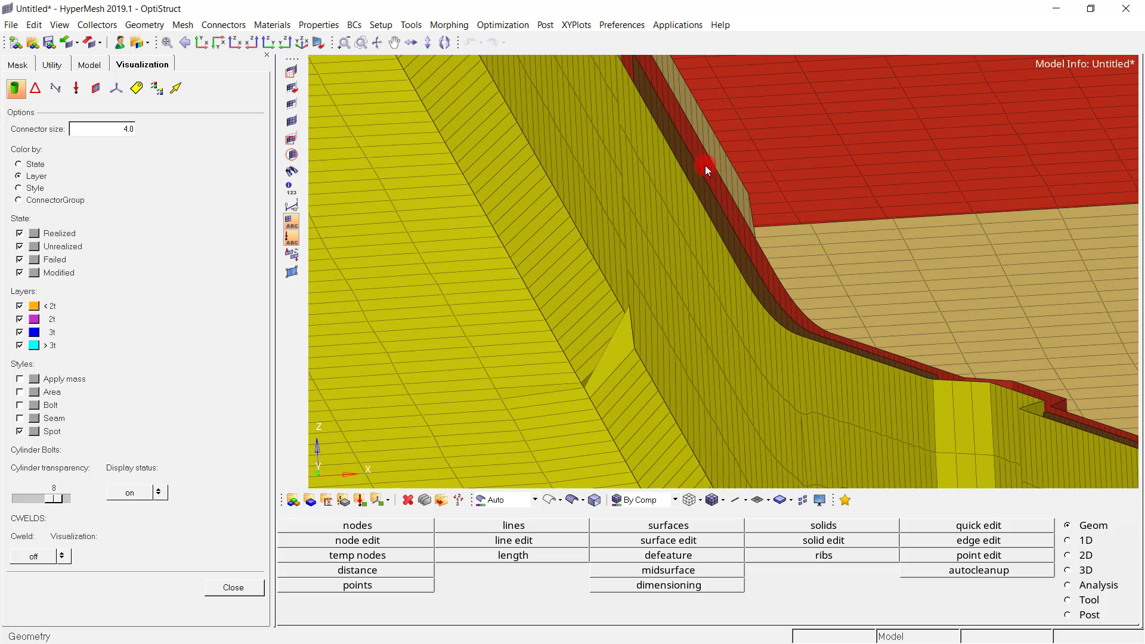
scroll(718, 148, up, 3)
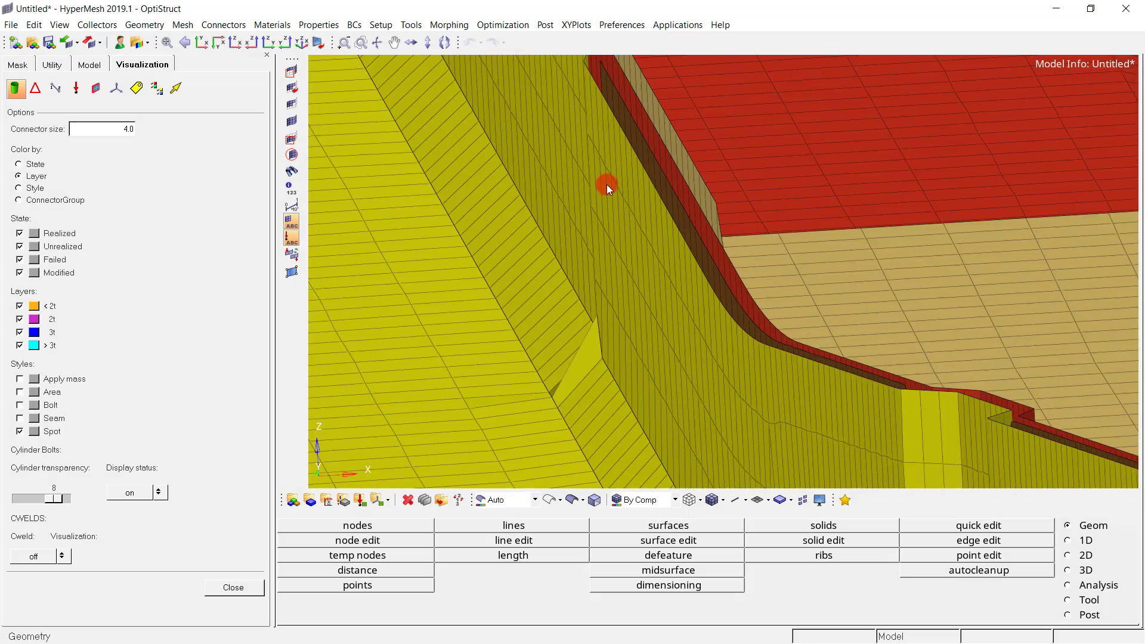
scroll(607, 185, down, 10)
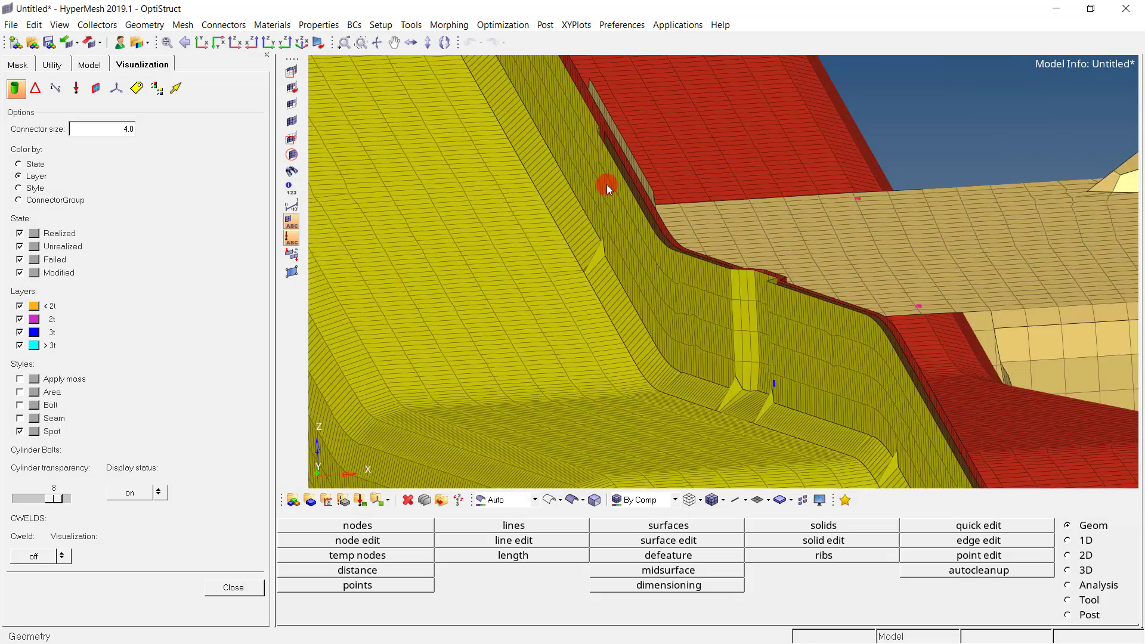
ctrl+drag(696, 242, 543, 156)
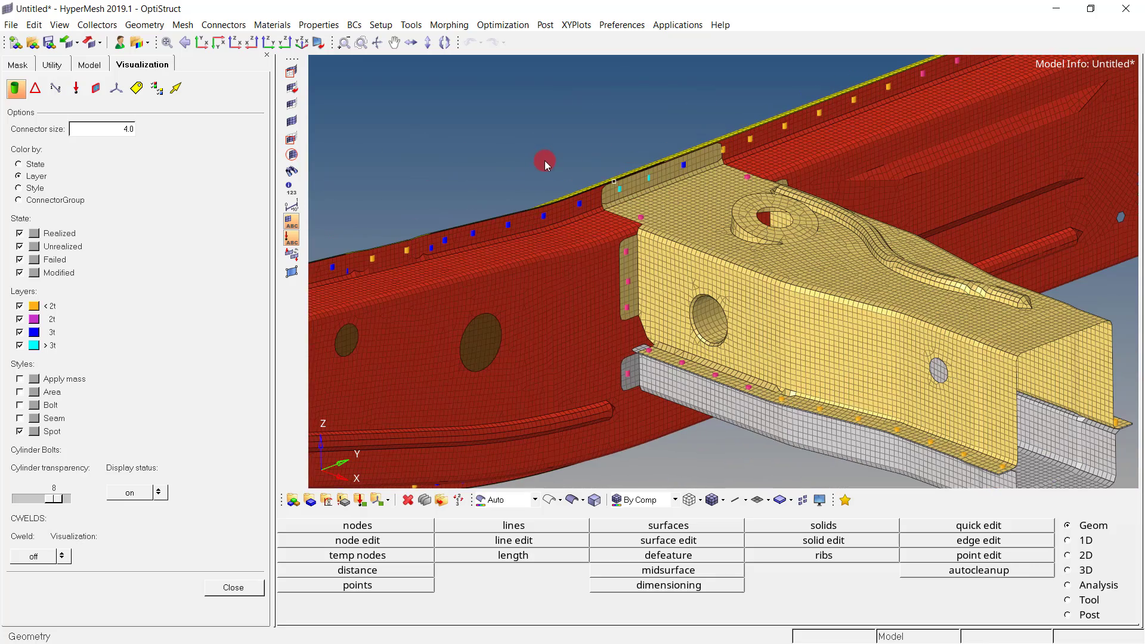
scroll(746, 319, down, 5)
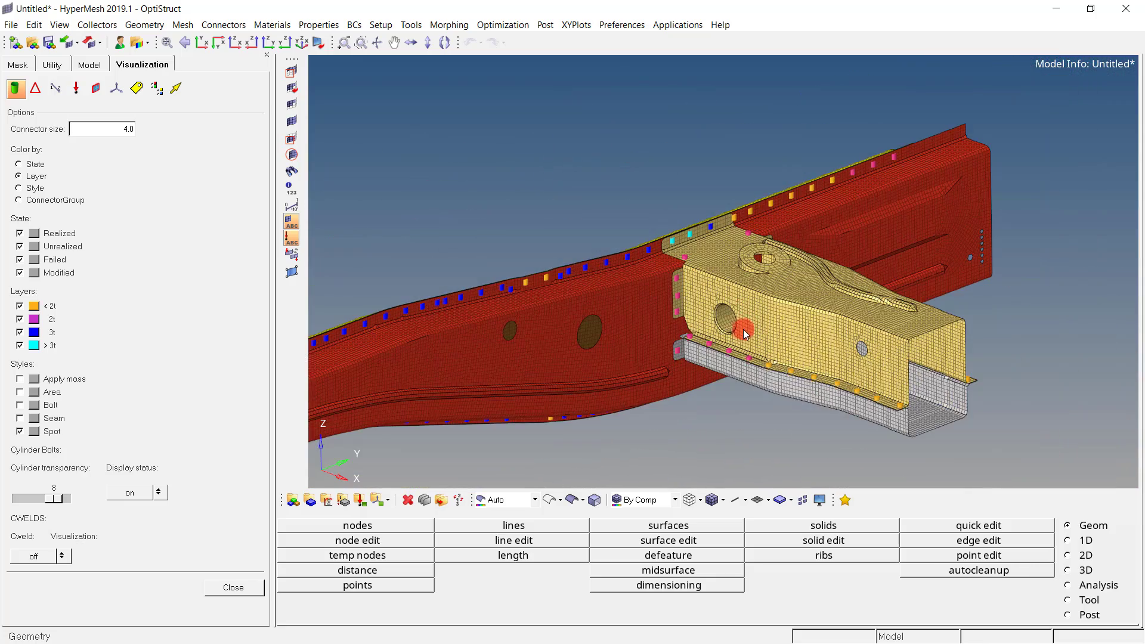
ctrl+drag(705, 298, 706, 300)
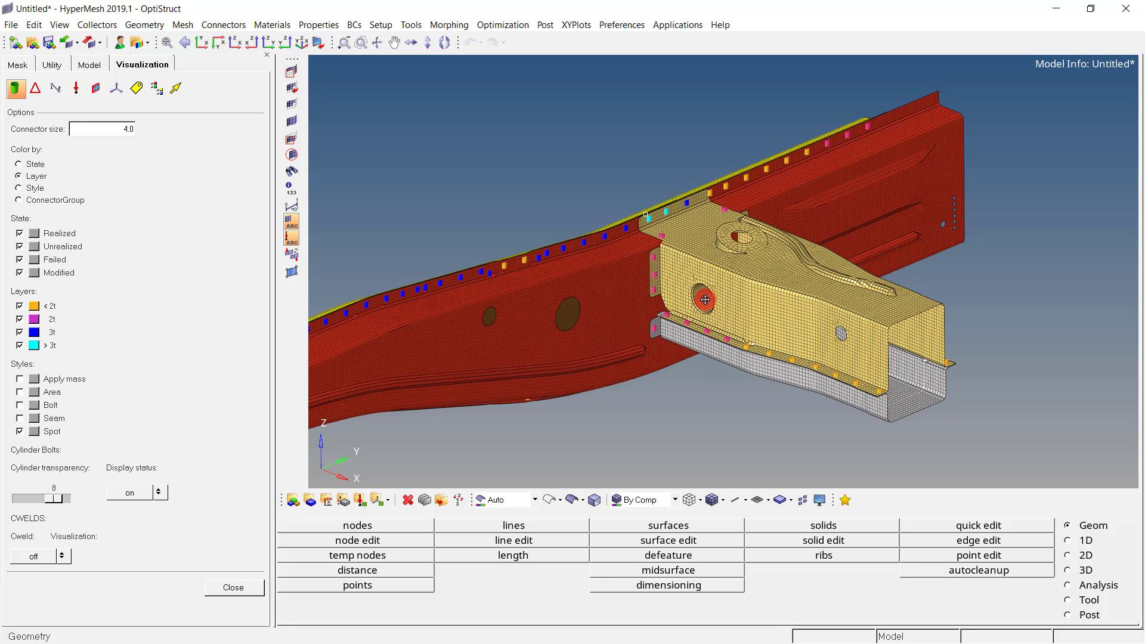
- Start realizing spot connectors and select the row along the cross member's lower flange, between the beige and grey parts
click(1069, 541)
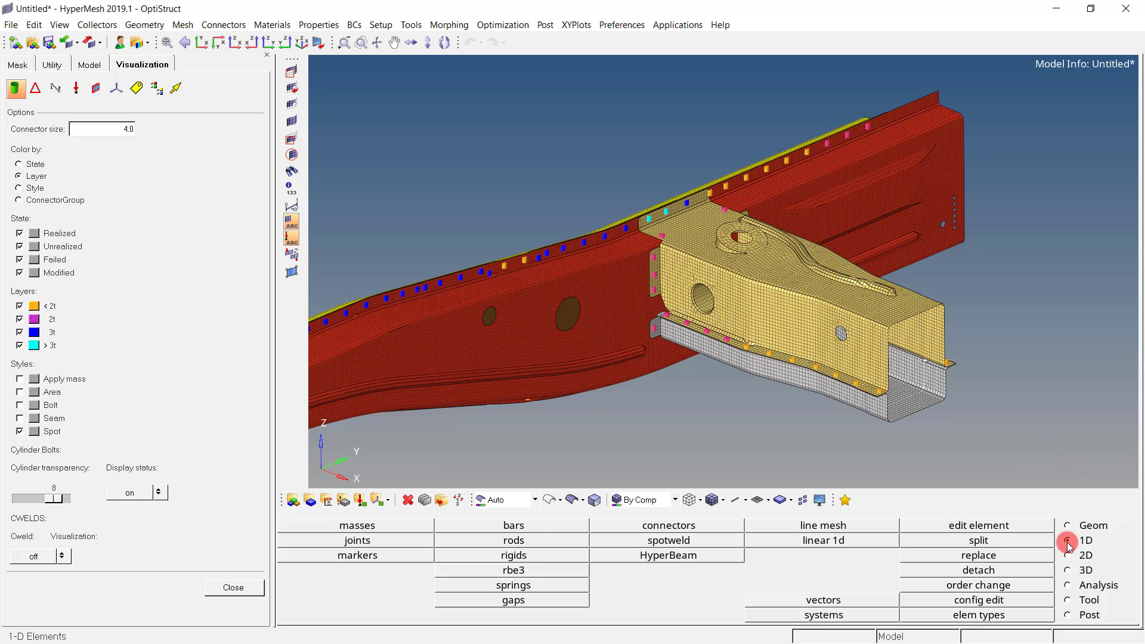
click(649, 527)
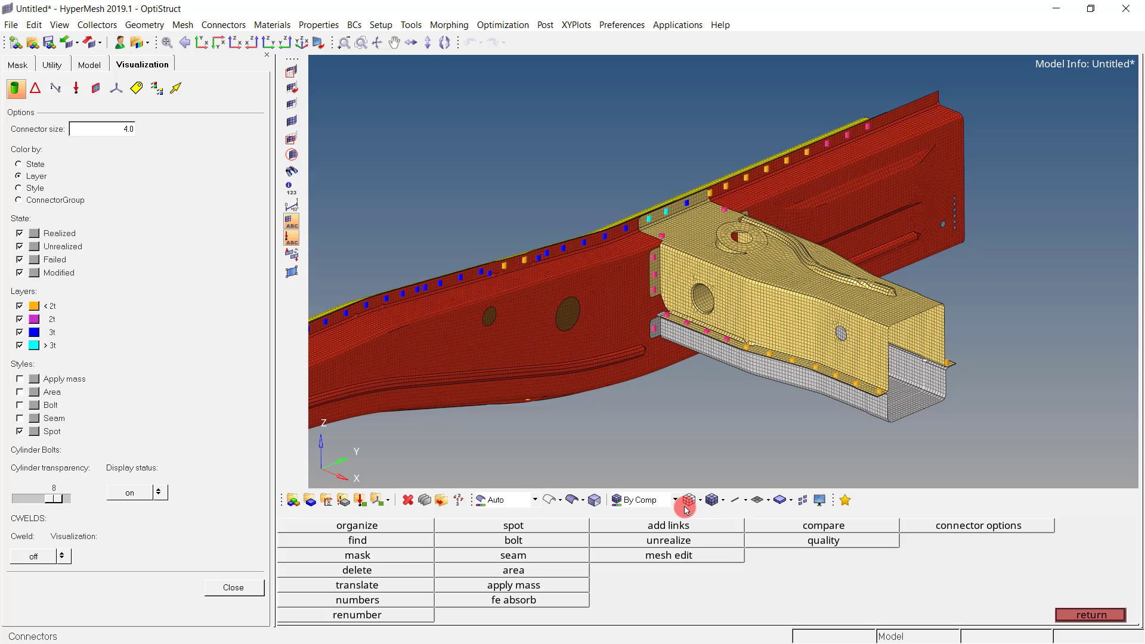
click(545, 526)
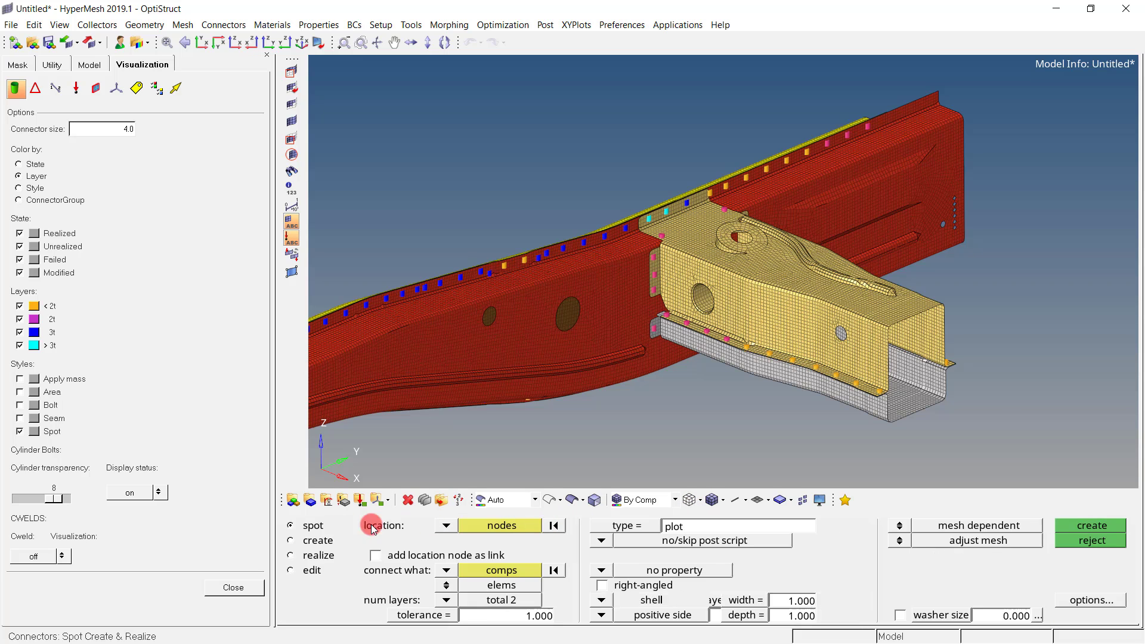
click(311, 556)
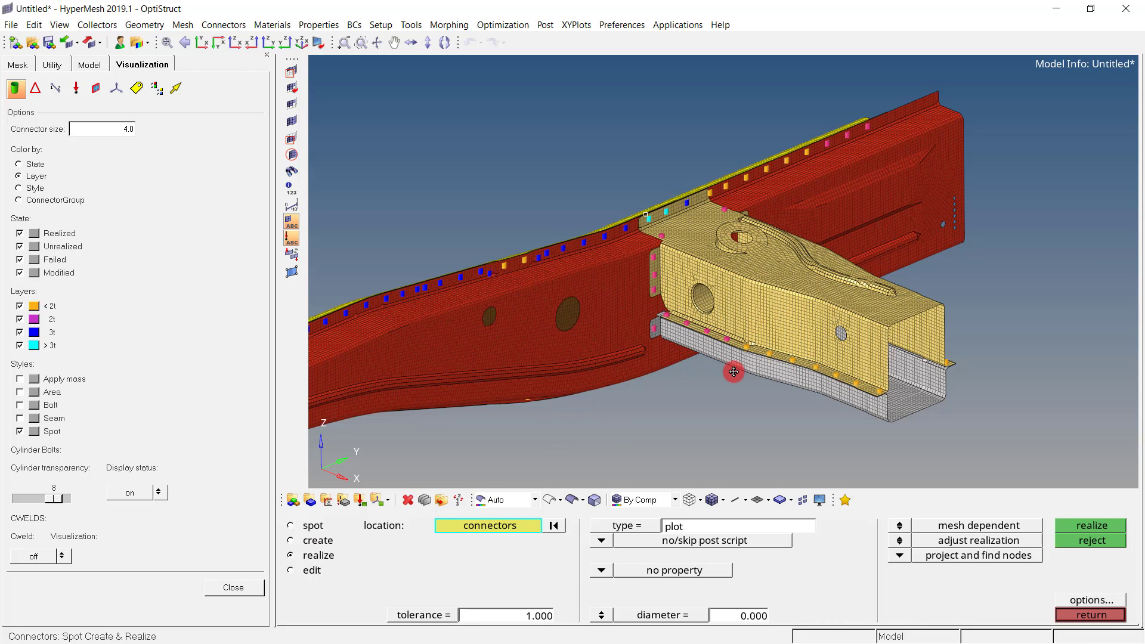
ctrl+drag(734, 366, 954, 355)
ctrl+drag(743, 330, 659, 296)
shift+right_drag(645, 374, 717, 398)
ctrl+drag(666, 274, 673, 316)
scroll(686, 233, up, 3)
mouse_move(654, 166)
ctrl+mouse_down()
mouse_move(703, 213)
mouse_move(773, 251)
ctrl+mouse_up()
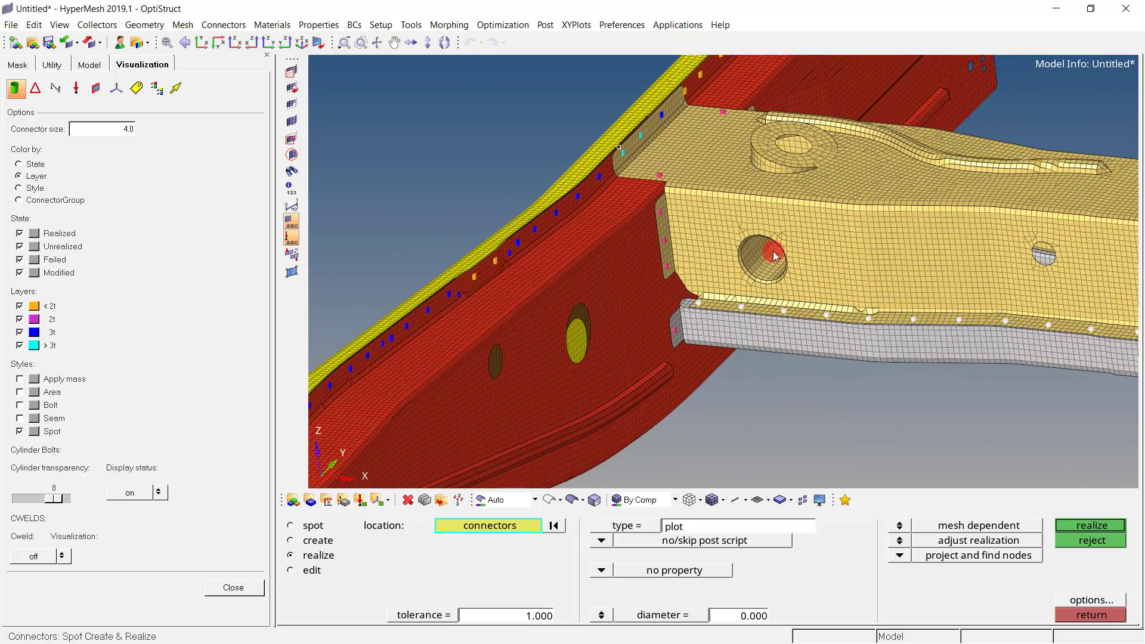
ctrl+right_drag(708, 217, 585, 210)
ctrl+drag(585, 213, 635, 159)
ctrl+drag(627, 333, 560, 397)
- Realize the selected connectors as acm (equivalenced-(T1+T2)/2) with a tolerance of 15 and a diameter of 5
click(538, 616)
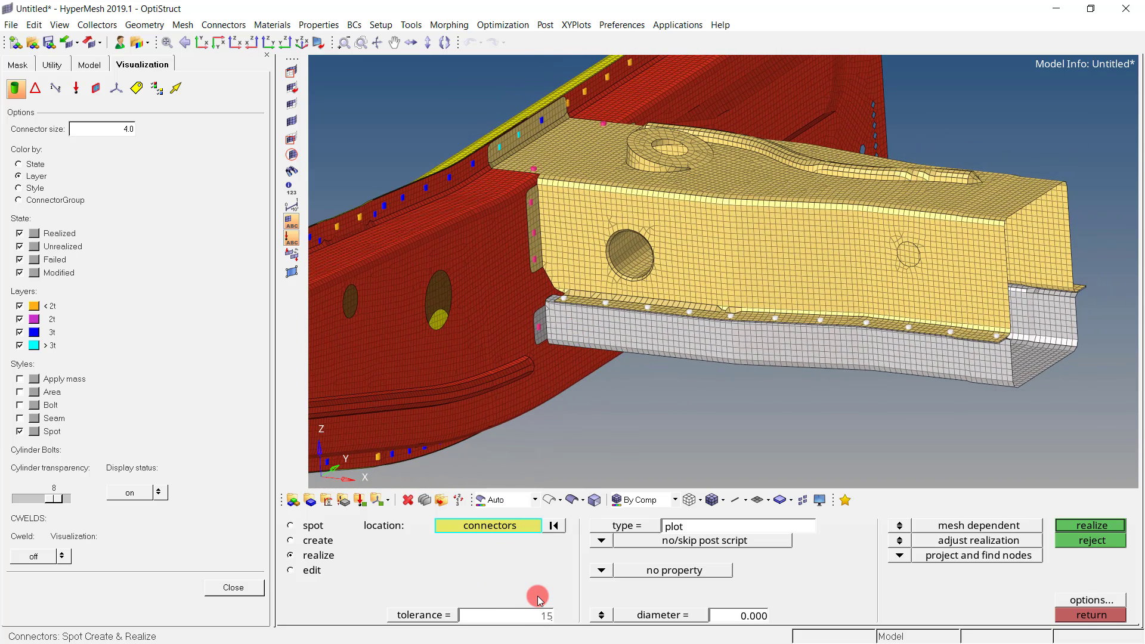
text(15)
key(Return)
click(644, 525)
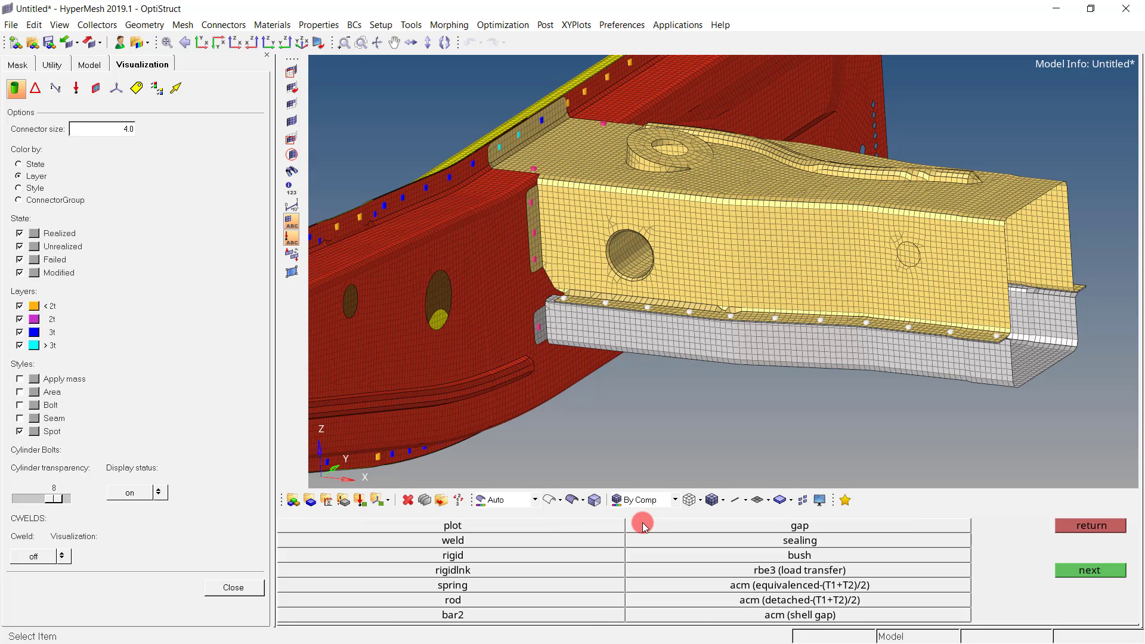
click(746, 586)
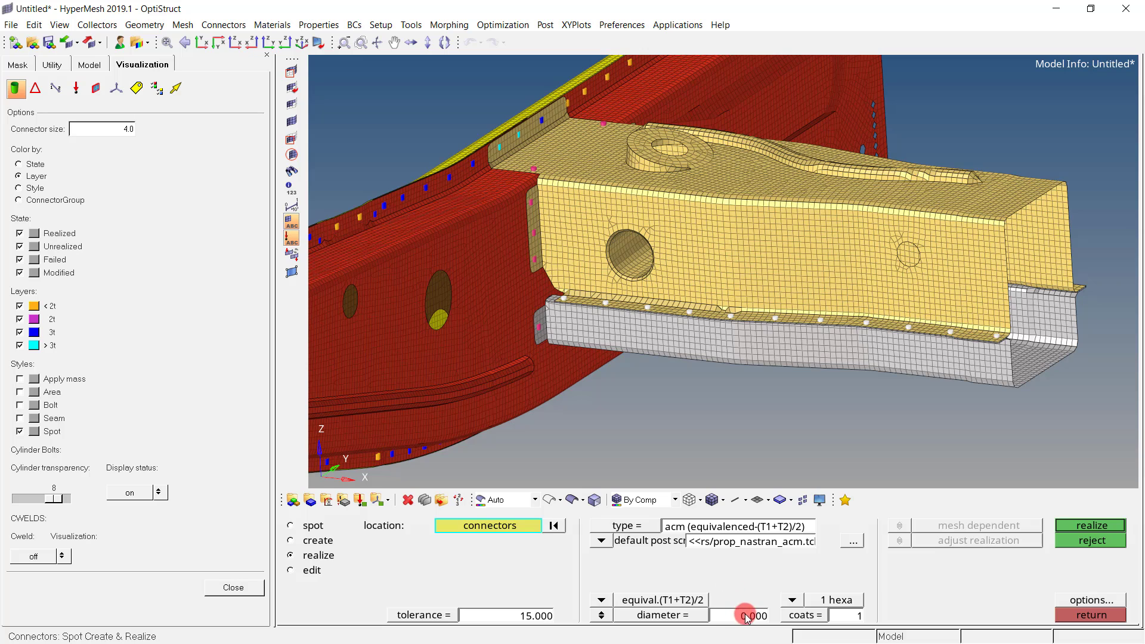
click(746, 616)
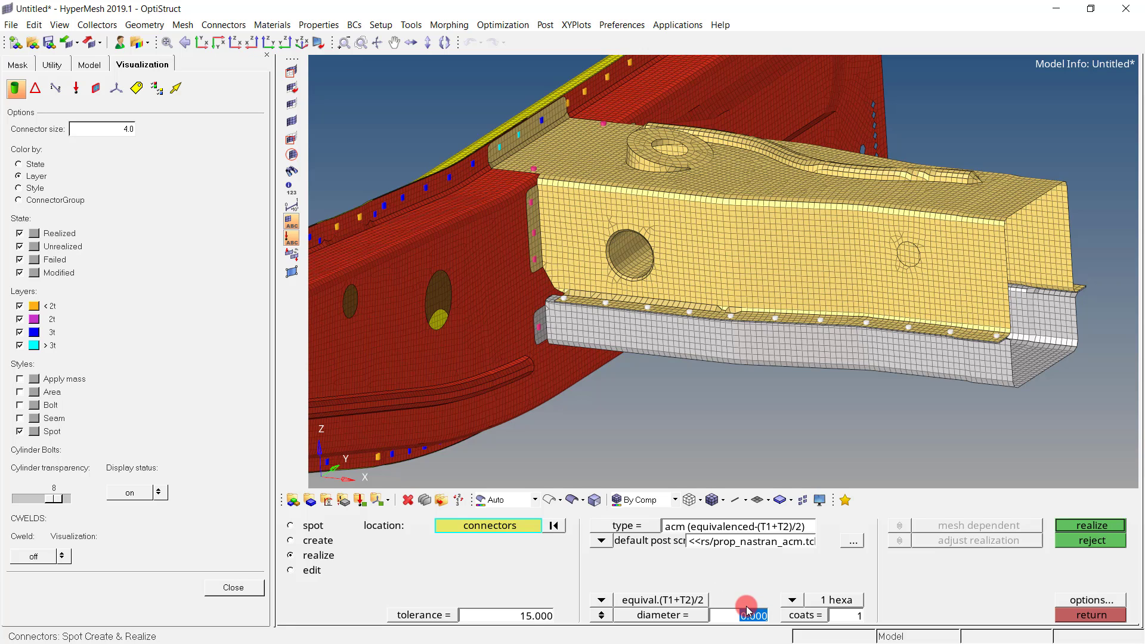
text(5)
click(1089, 527)
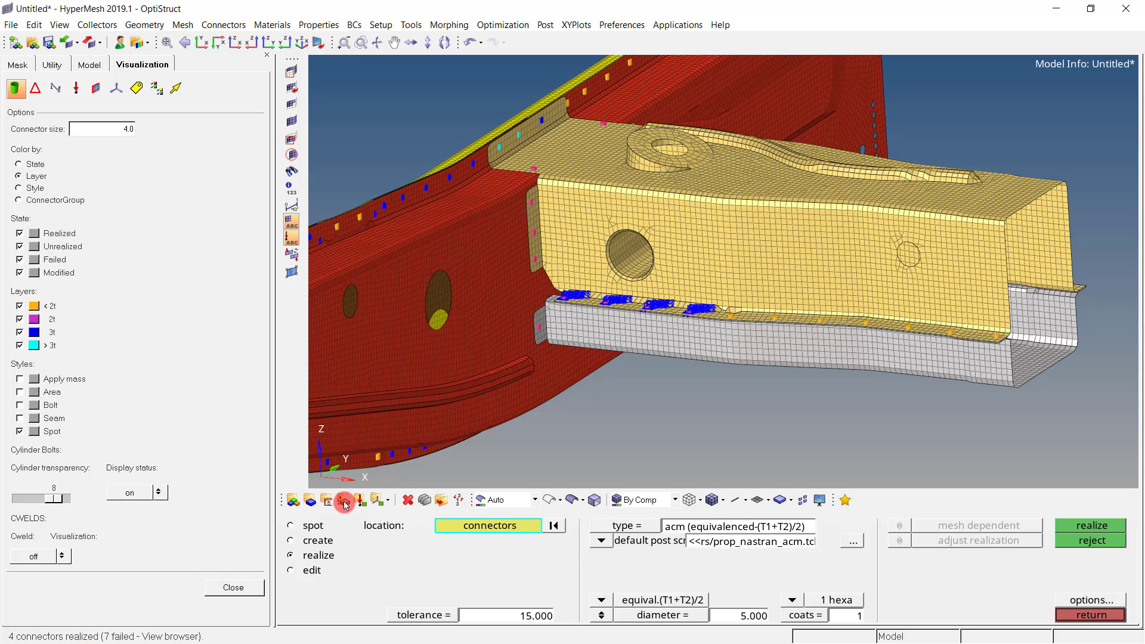
- Examine the lower flange up close to see which connectors received weld elements and which did not
scroll(600, 298, up, 3)
scroll(603, 301, up, 5)
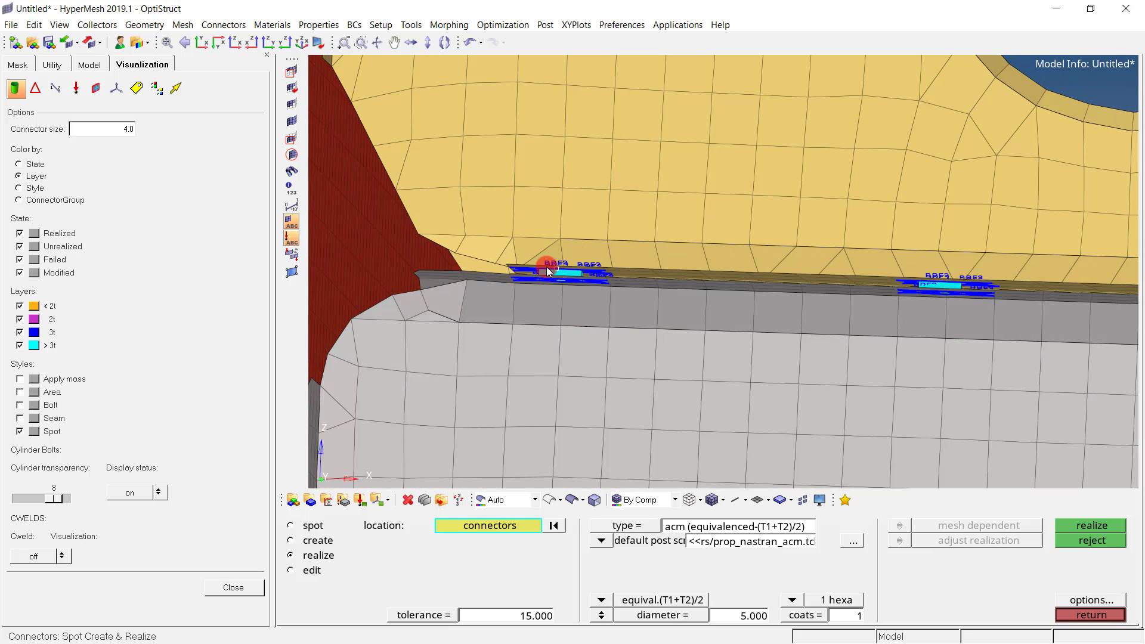
ctrl+scroll(656, 277, down, 4)
ctrl+right_drag(887, 343, 396, 289)
ctrl+scroll(716, 273, down, 2)
ctrl+right_drag(833, 277, 657, 249)
ctrl+drag(593, 269, 580, 199)
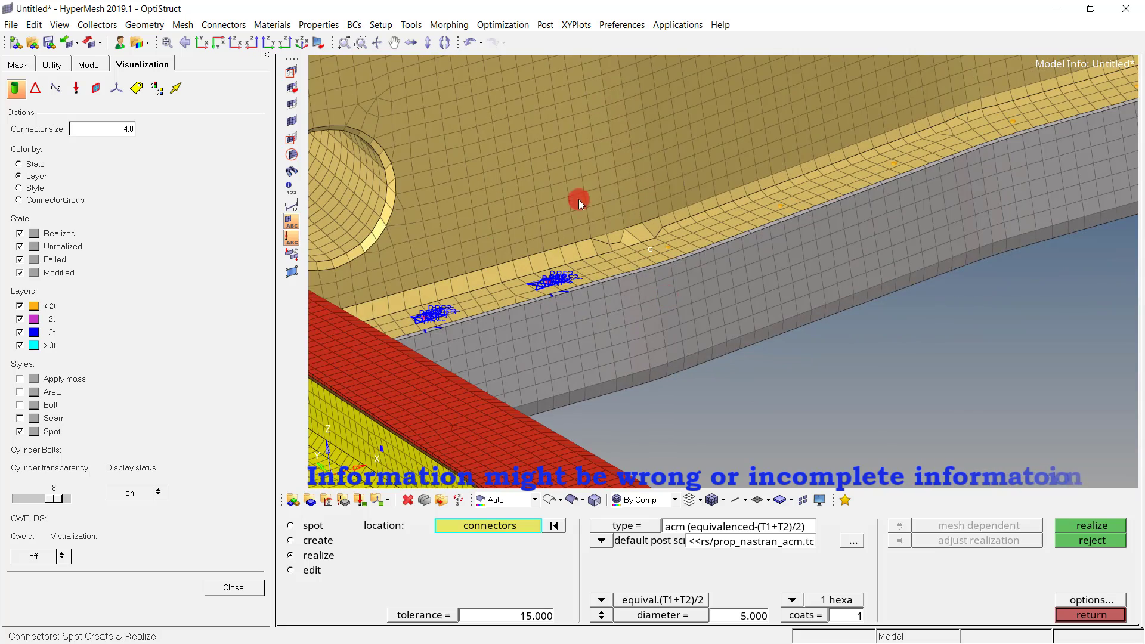
ctrl+drag(685, 268, 578, 401)
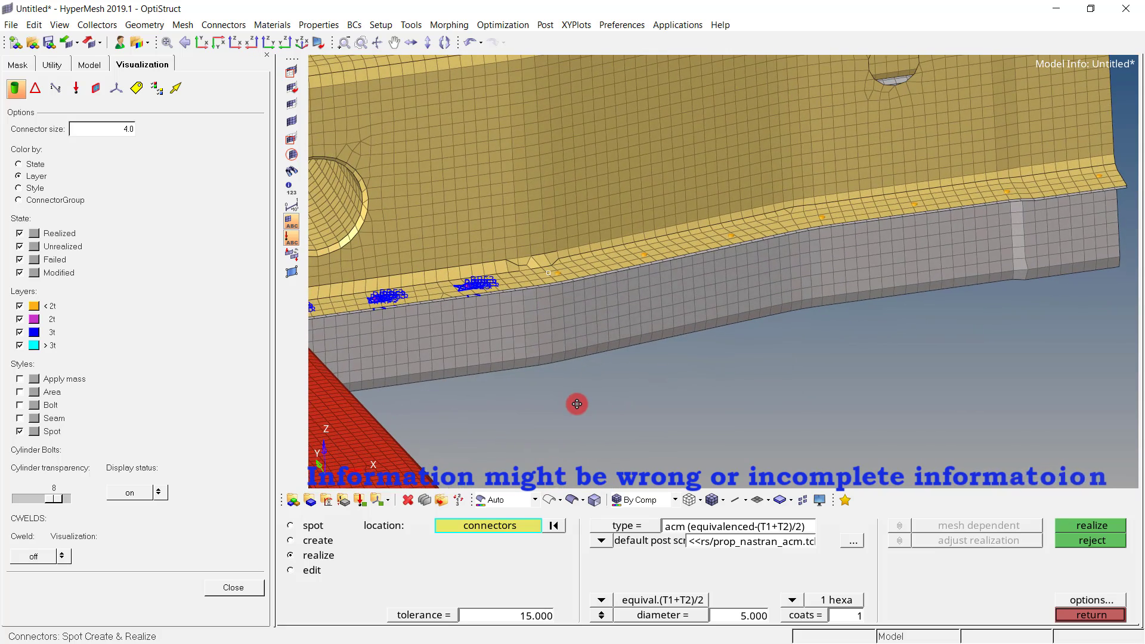
- Start adding links, select the unrealized connectors along the lower flange and choose the beige and grey cross member components to connect
click(1092, 615)
click(690, 526)
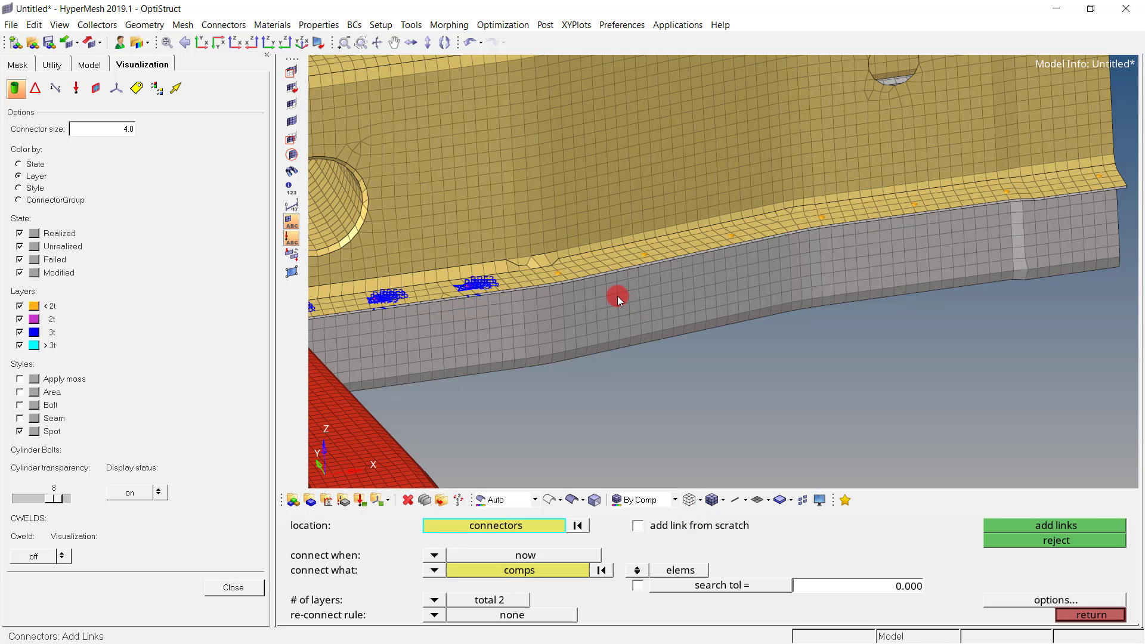
click(550, 267)
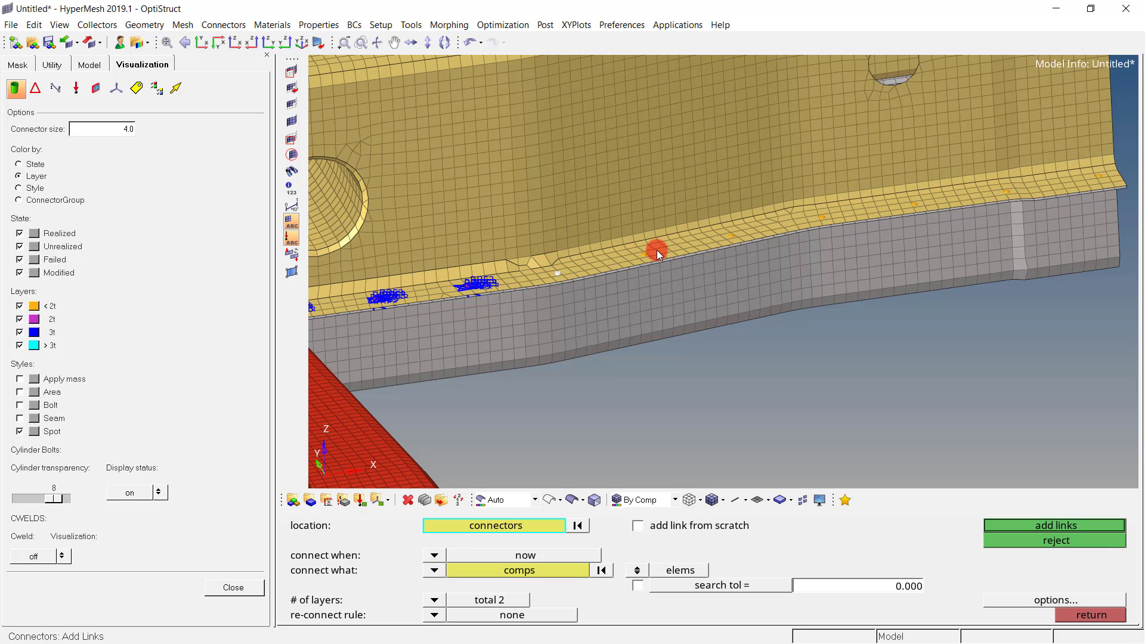
click(821, 218)
click(509, 572)
click(508, 571)
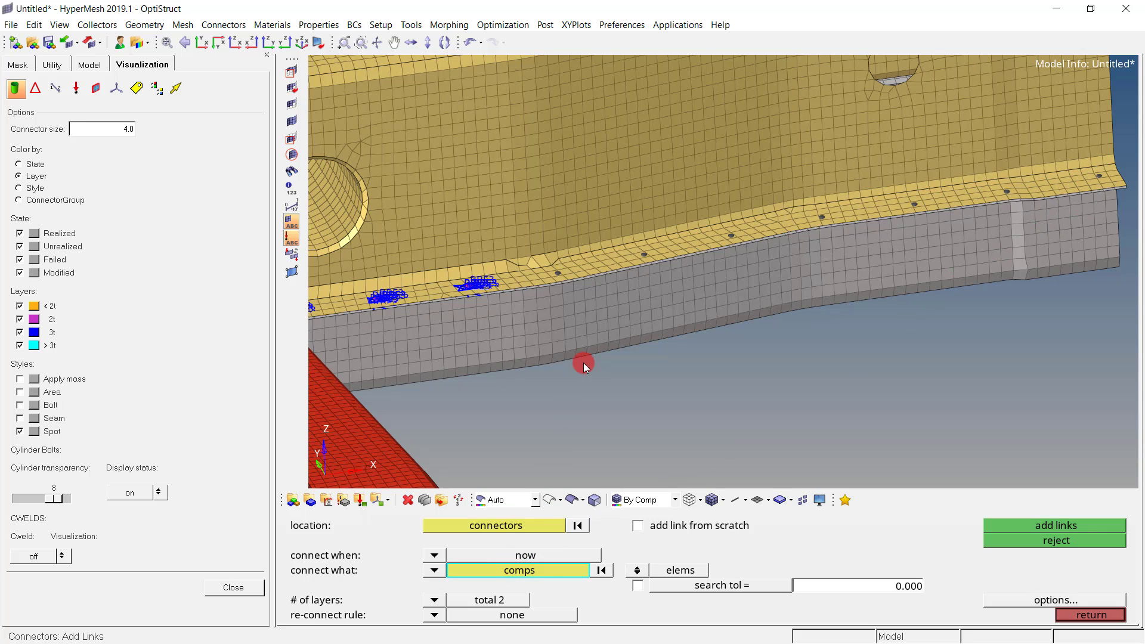
click(643, 196)
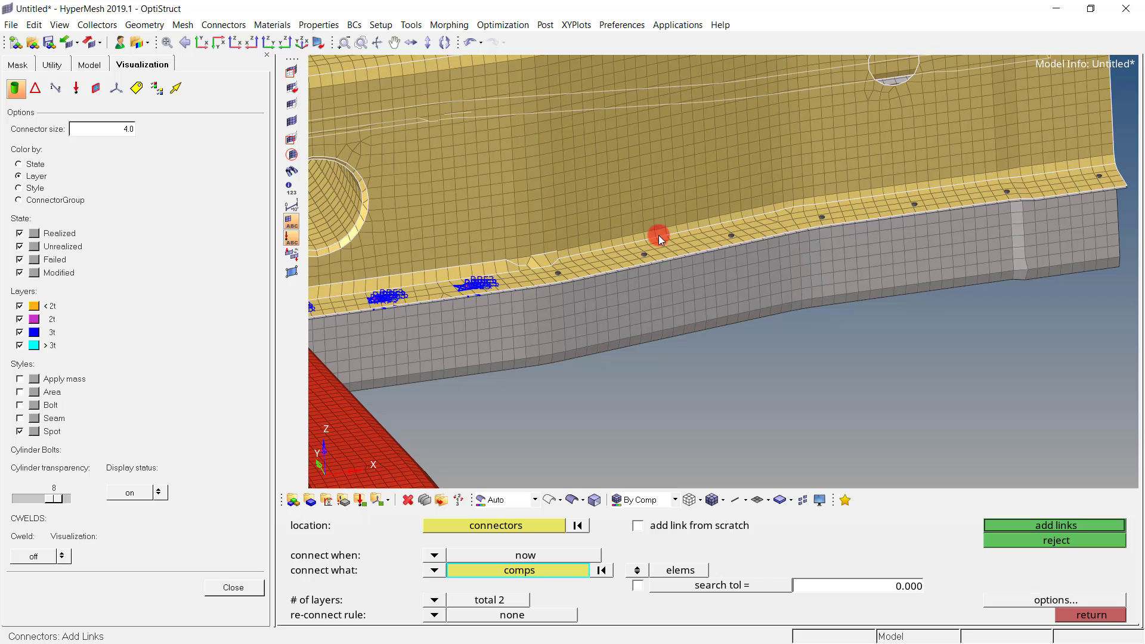
click(654, 309)
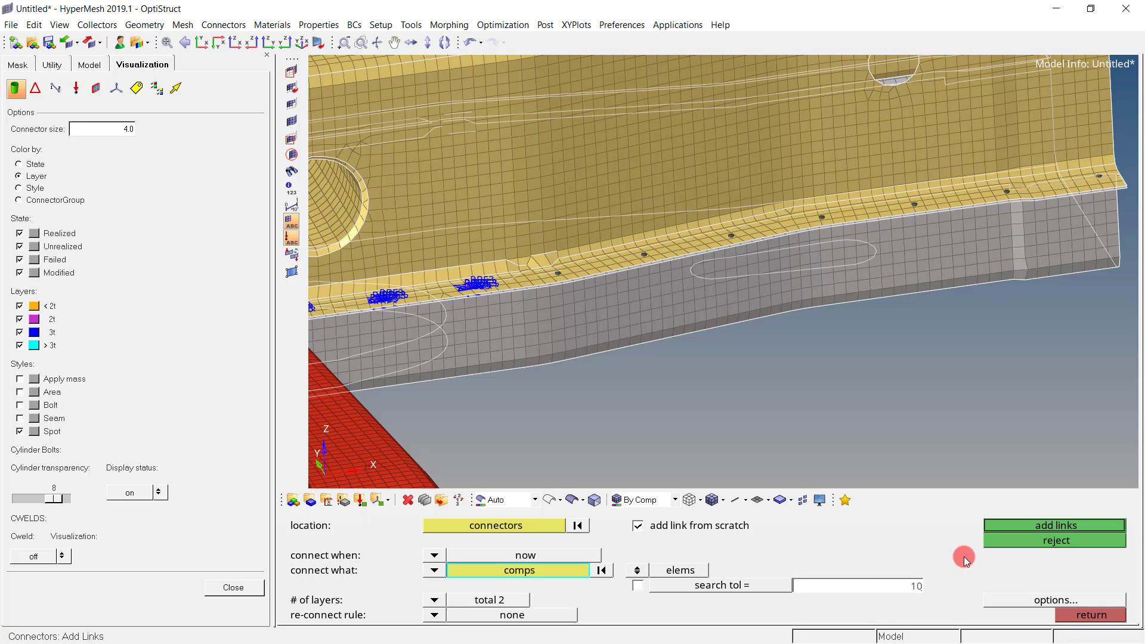
- Add the links from scratch to the selected connectors with a search tolerance of 15
key(BackSpace)
text(5)
key(Return)
click(1018, 530)
click(1075, 615)
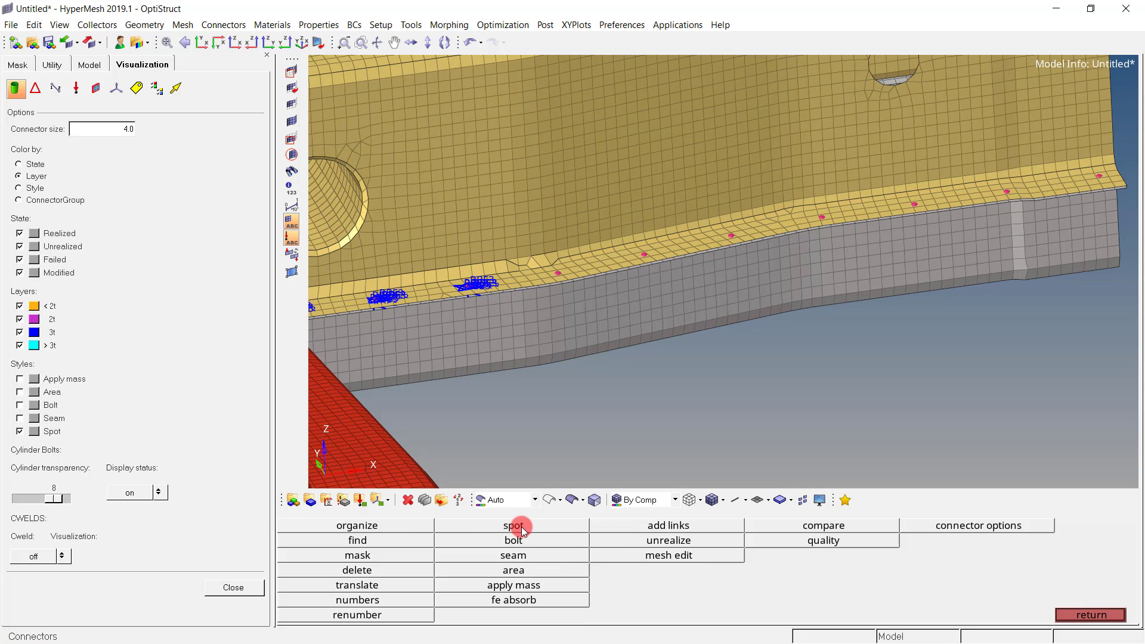
- Realize the relinked lower-flange connectors as acm (equivalenced-(T1+T2)/2) with a tolerance of 15 and a diameter of 5
click(514, 526)
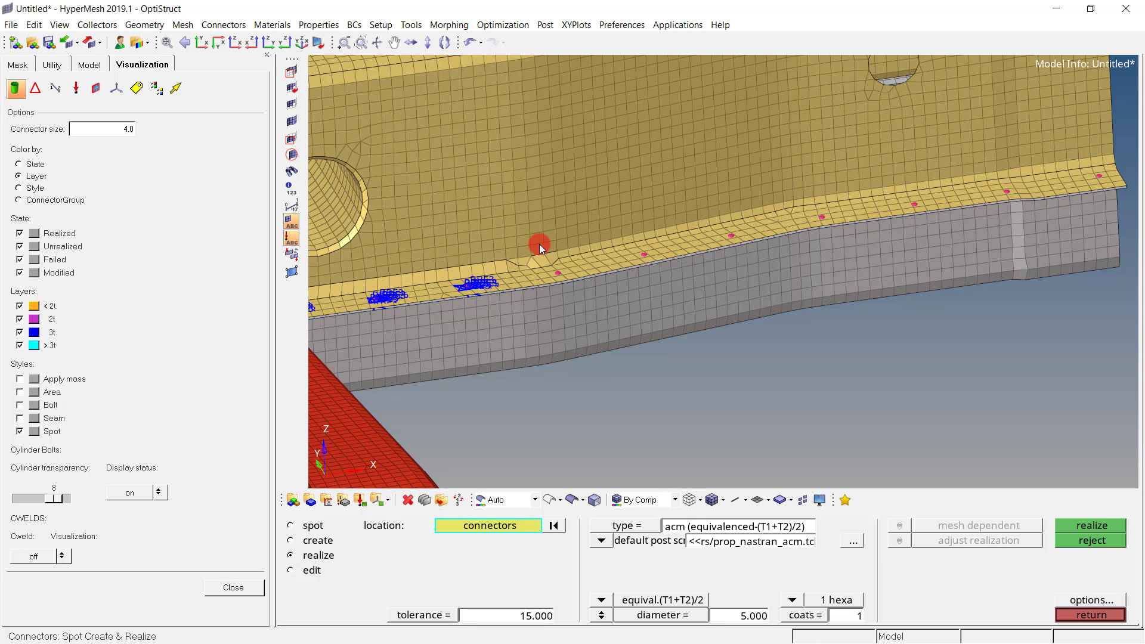
shift+drag(540, 245, 692, 278)
shift+drag(799, 190, 940, 224)
shift+drag(903, 156, 1108, 210)
click(727, 233)
ctrl+drag(735, 272, 733, 271)
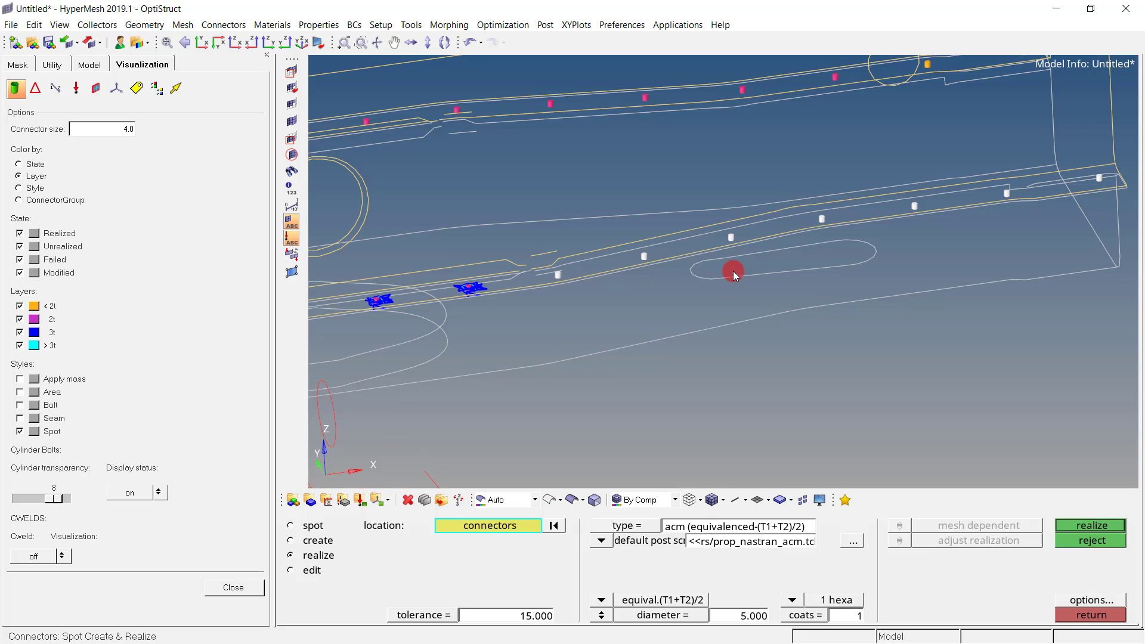
click(1083, 528)
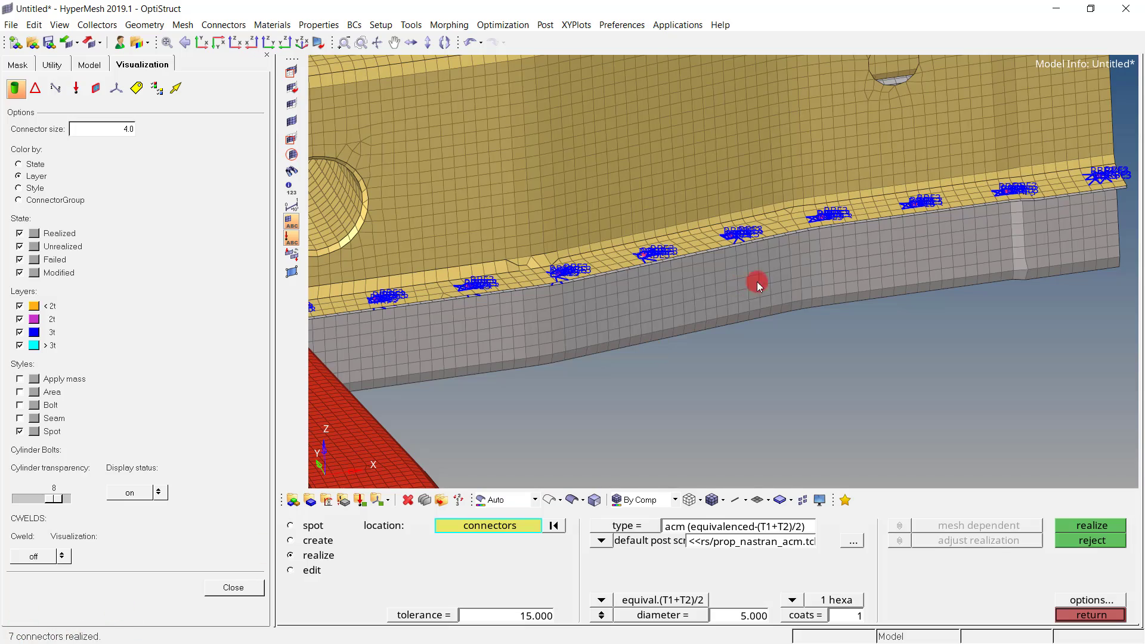
- Realize the connectors along the cross member's opposite lower flange as acm (equivalenced-(T1+T2)/2) with a tolerance of 15 and a diameter of 5
scroll(840, 254, down, 3)
ctrl+drag(821, 270, 766, 281)
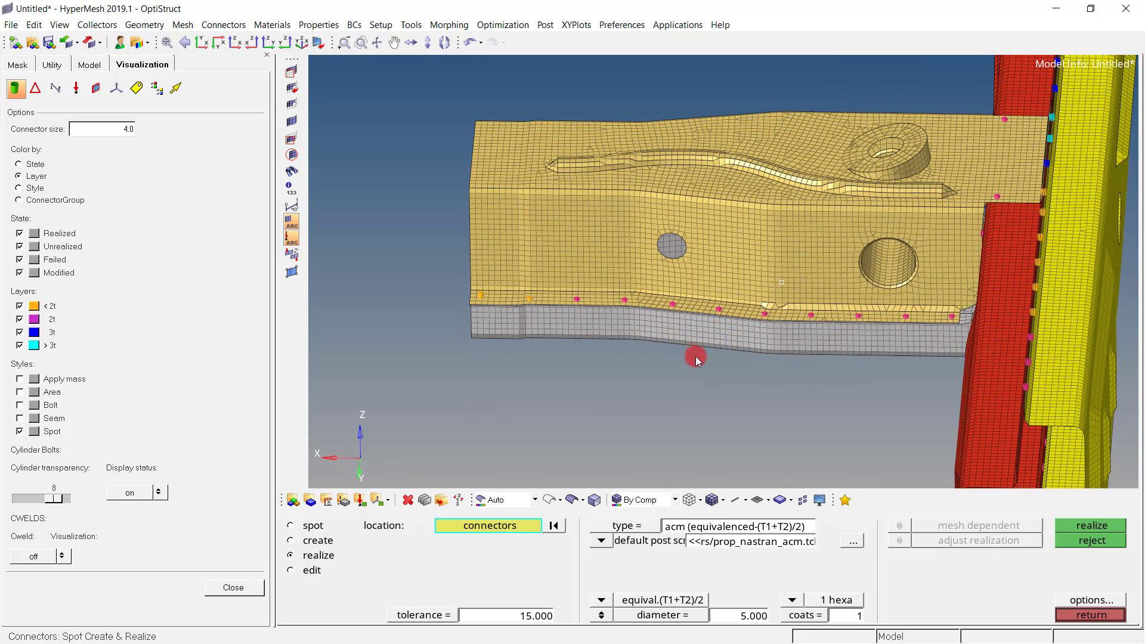
ctrl+drag(707, 362, 759, 376)
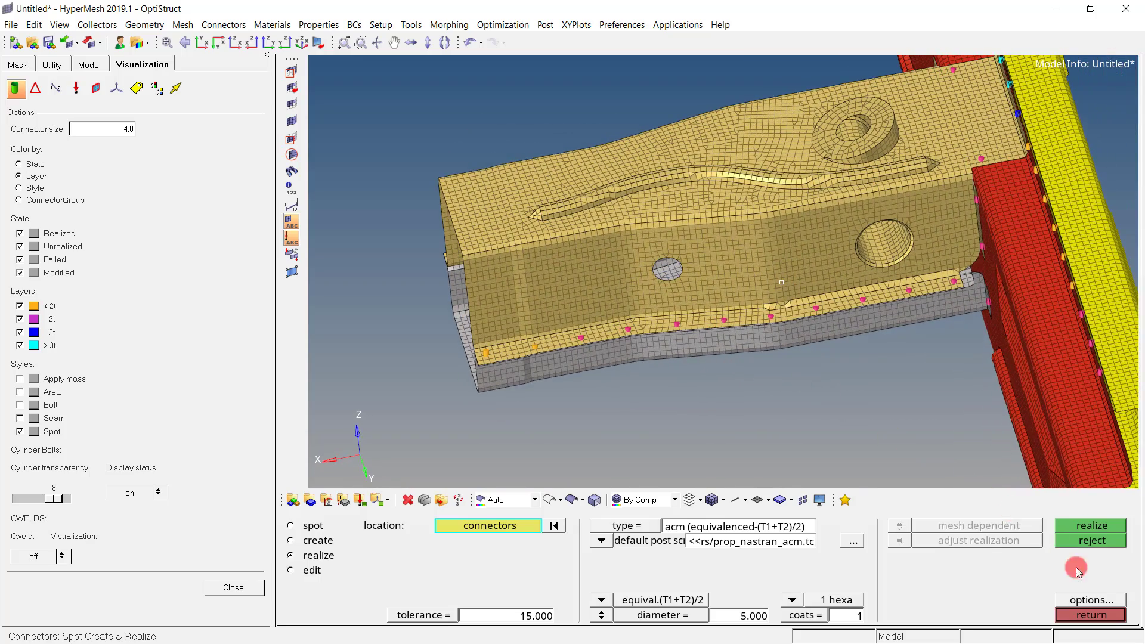
click(1076, 616)
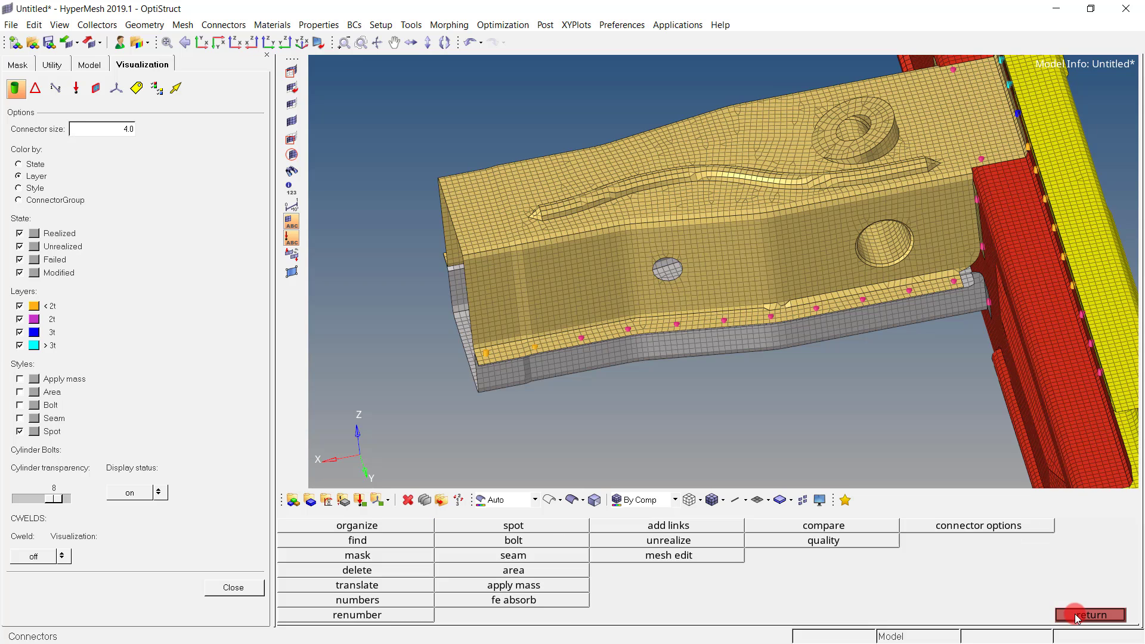
click(525, 527)
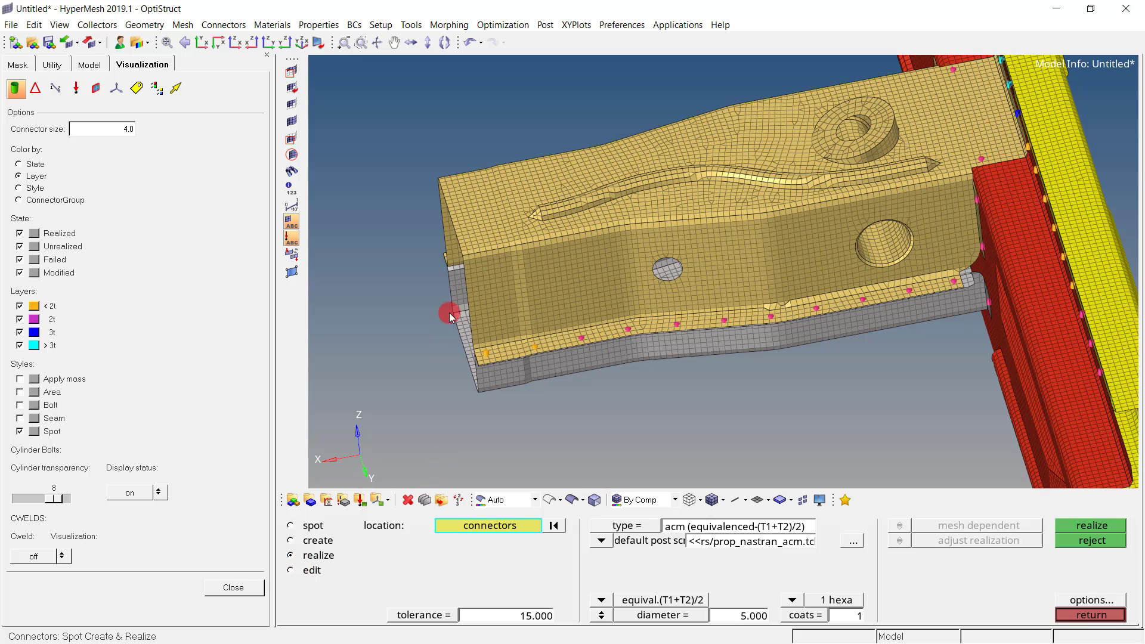
shift+drag(447, 307, 829, 382)
shift+drag(802, 272, 972, 320)
ctrl+drag(908, 321, 906, 320)
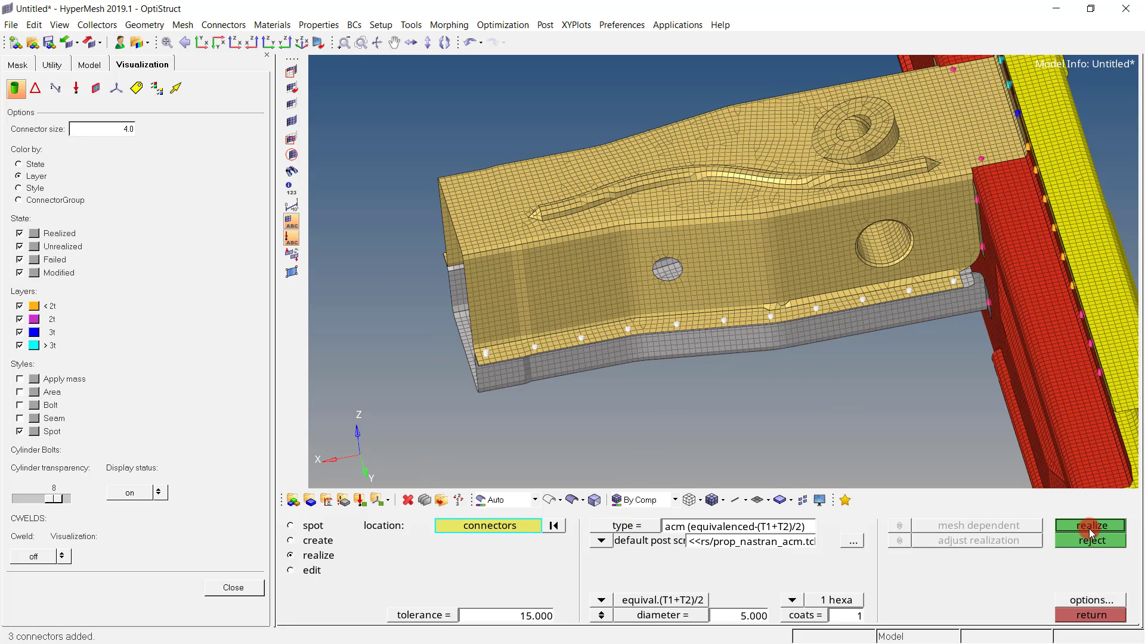
click(1091, 530)
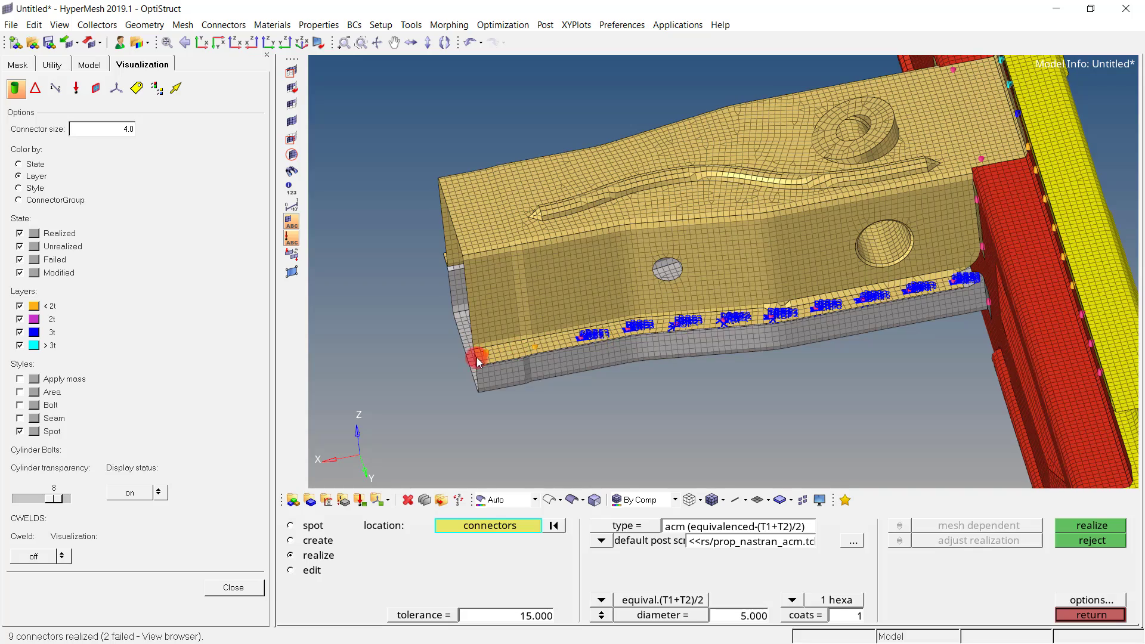
- Close the visualization settings, open the Connector Browser and expand the acm (equivalenced-(T1+T2)/2) group
ctrl+scroll(493, 354, up, 3)
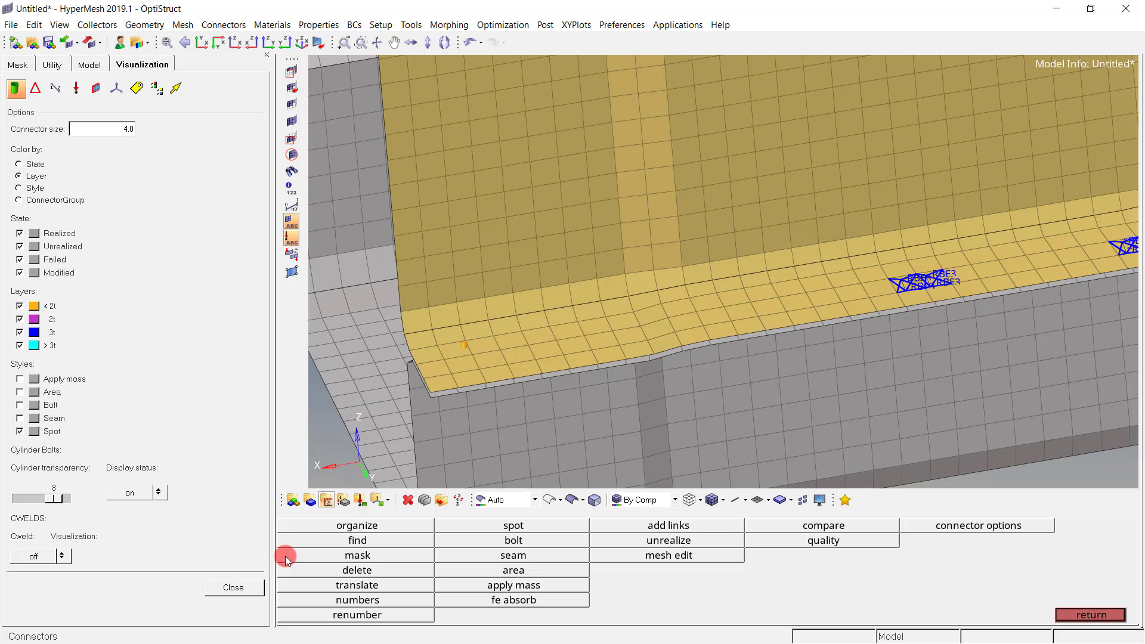
click(233, 587)
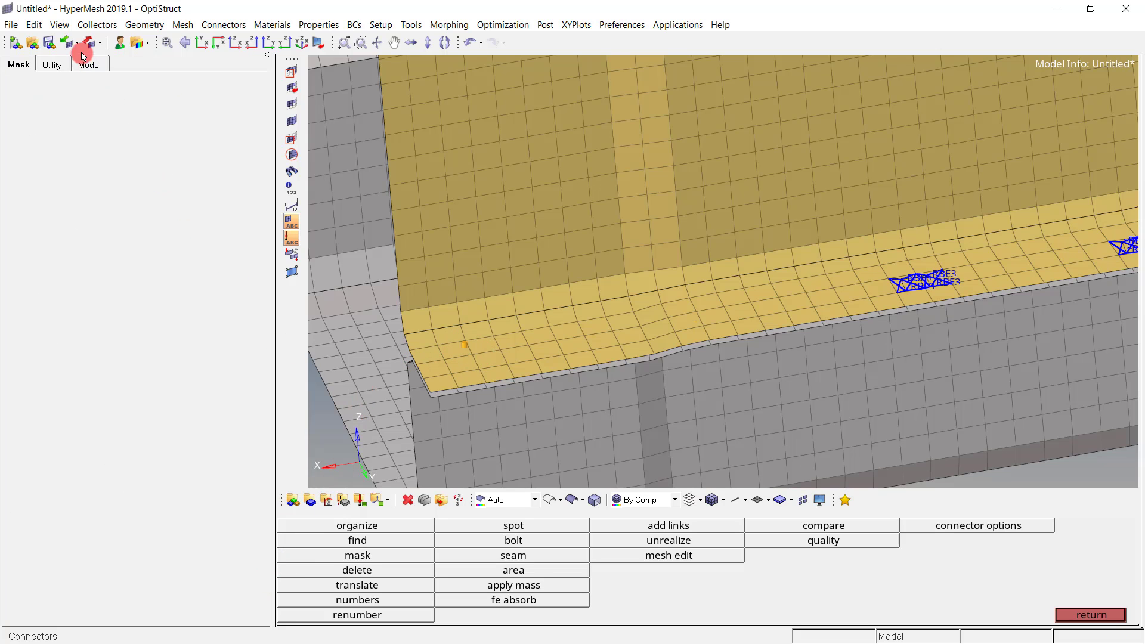
click(62, 28)
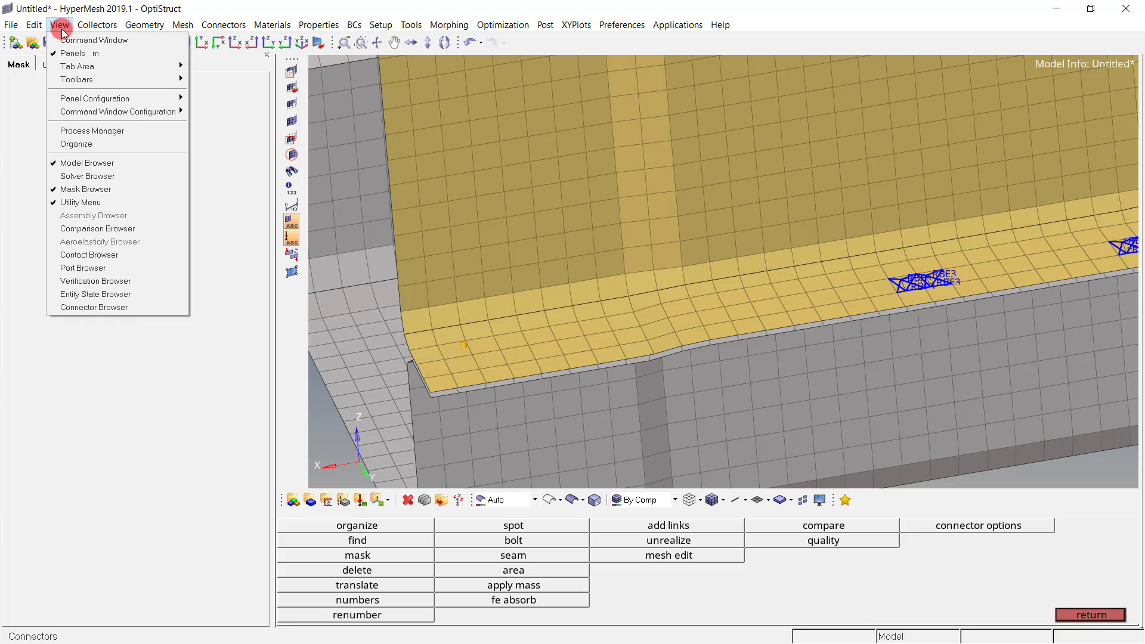
click(87, 309)
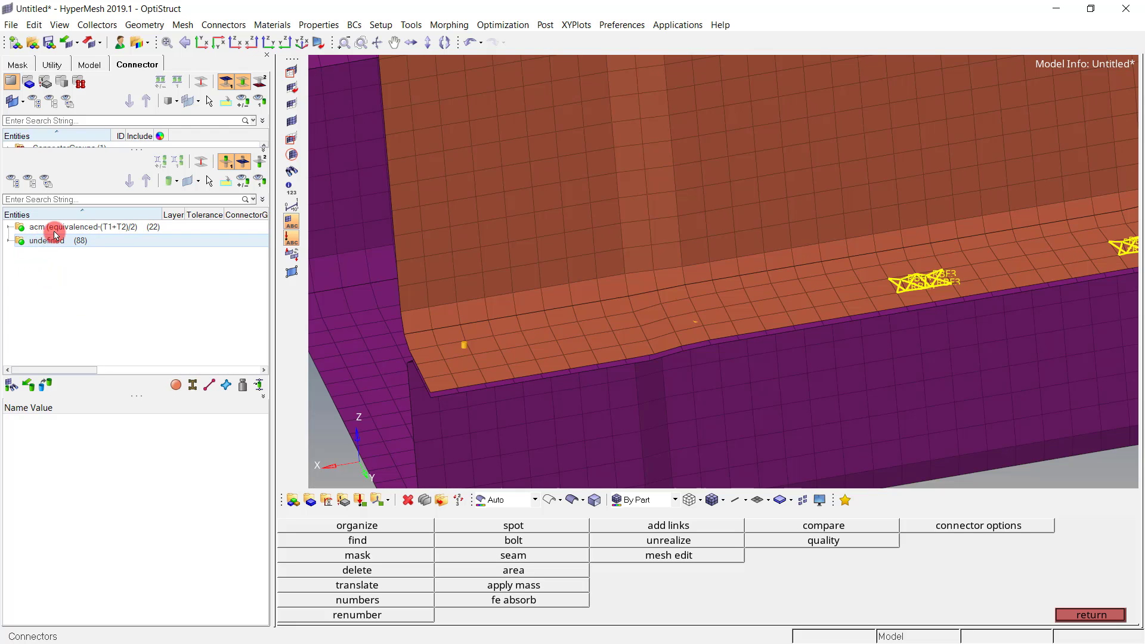
click(8, 228)
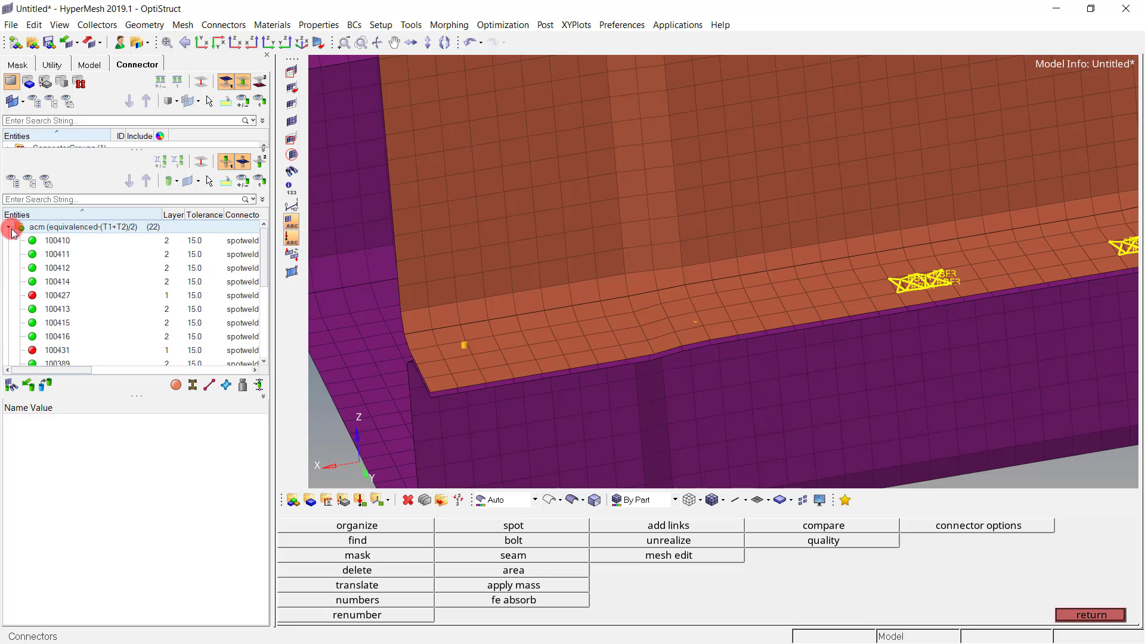
- Inspect the failed connectors 100427 and 100431 in the acm group and check their layer and state information
click(56, 295)
scroll(55, 295, down, 1)
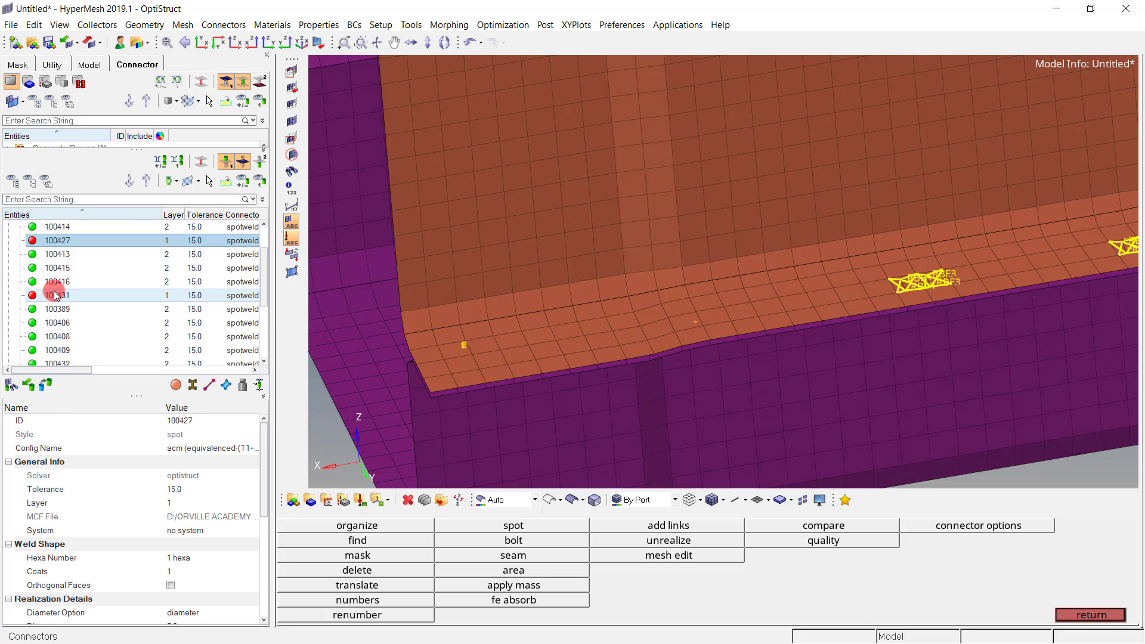
click(54, 295)
scroll(57, 293, down, 1)
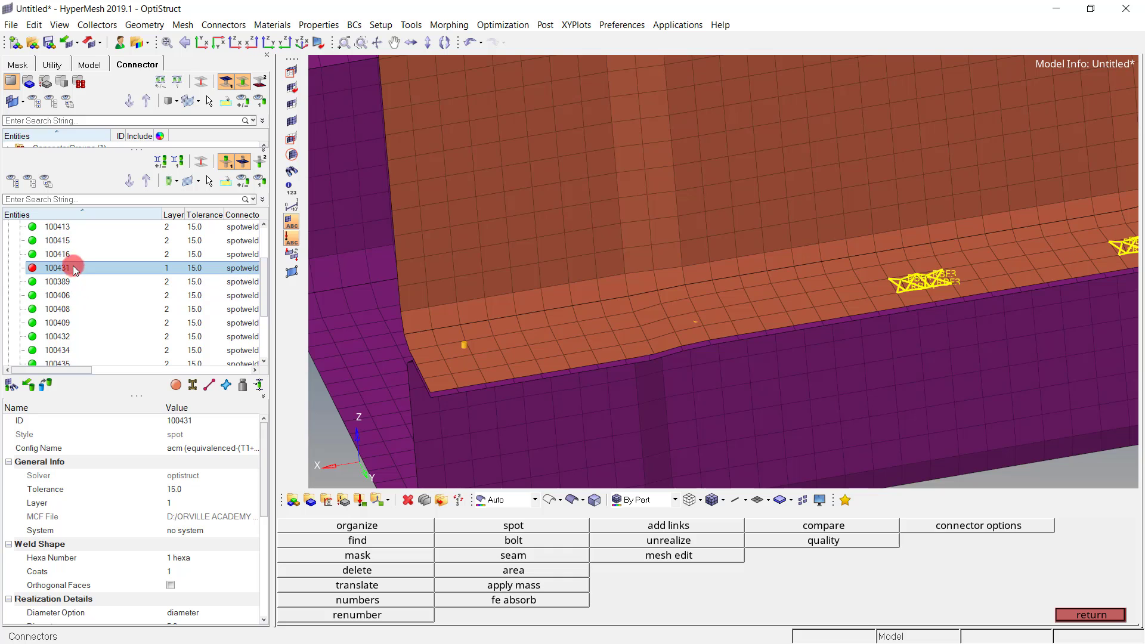
drag(71, 371, 236, 371)
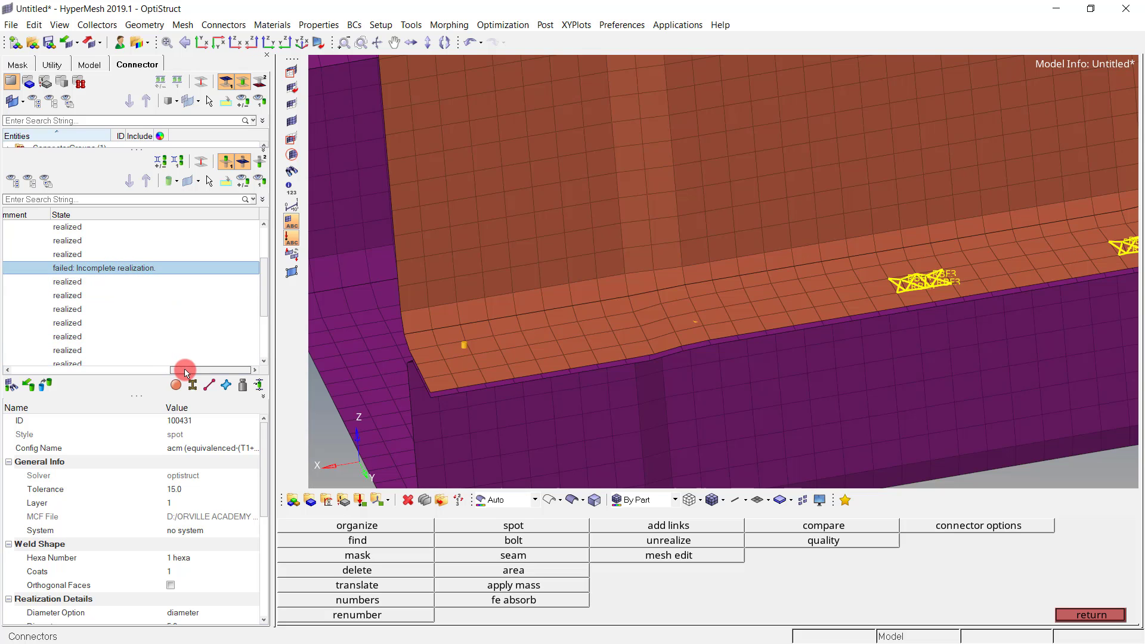
drag(186, 371, 79, 365)
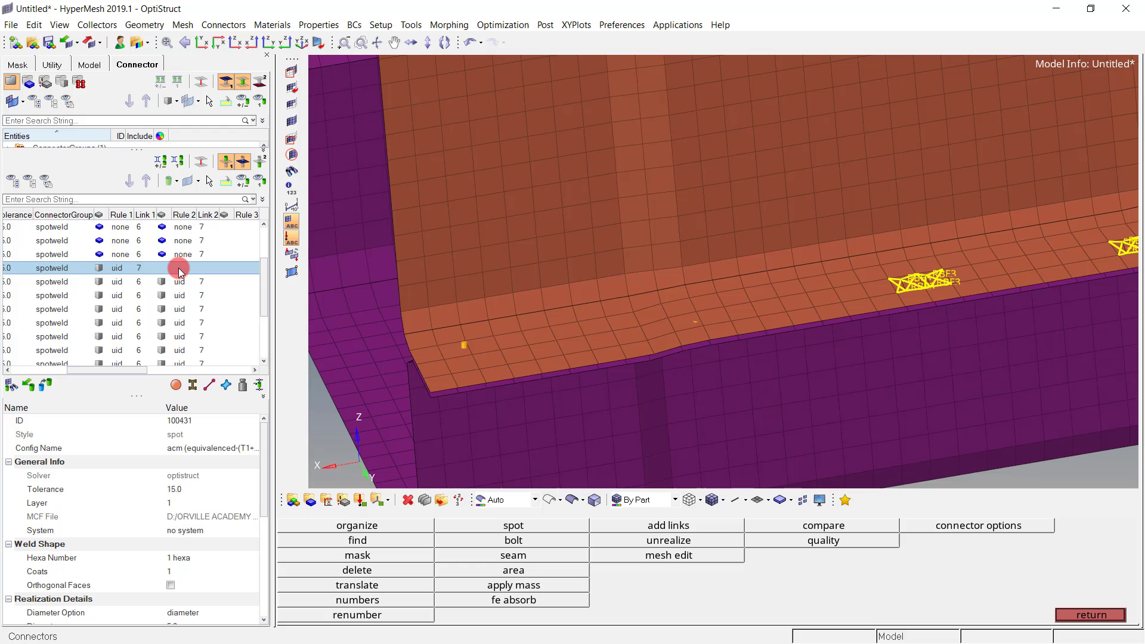
- Compare the link entries of failed connector 100431 with realized connector 100416 and the rest of the acm group
click(127, 256)
click(137, 274)
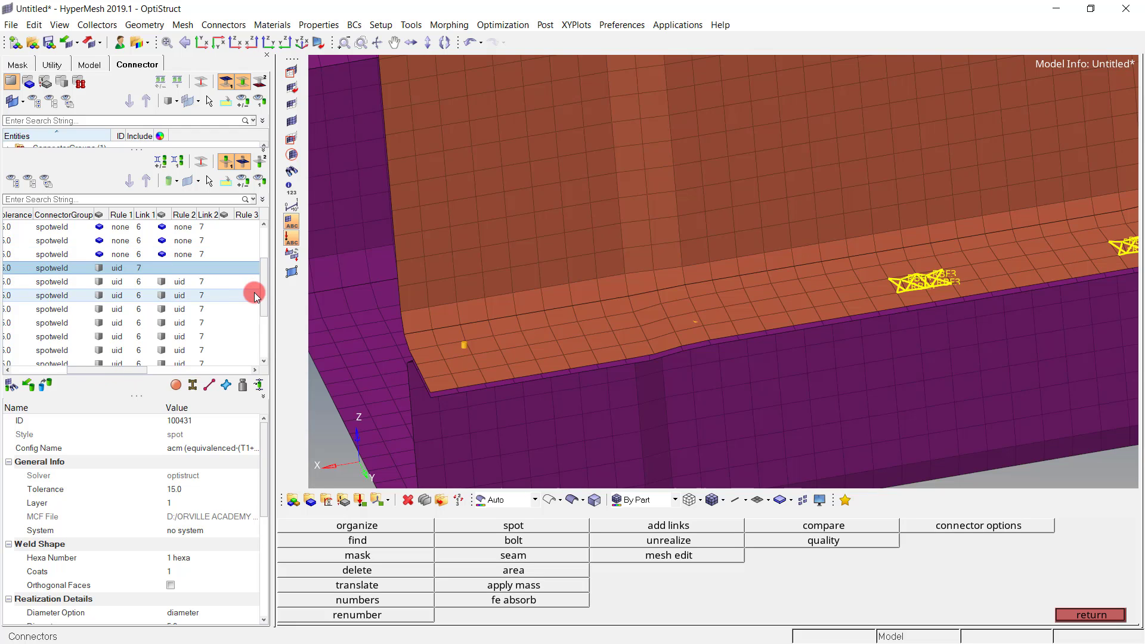
drag(276, 280, 483, 276)
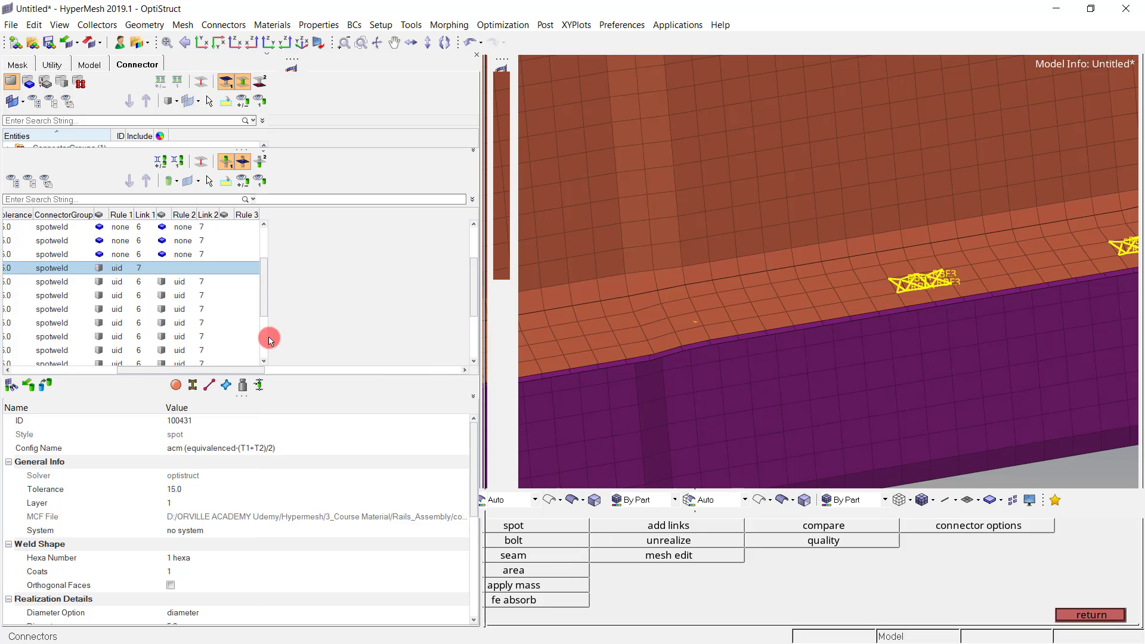
click(146, 371)
drag(146, 371, 49, 372)
click(59, 254)
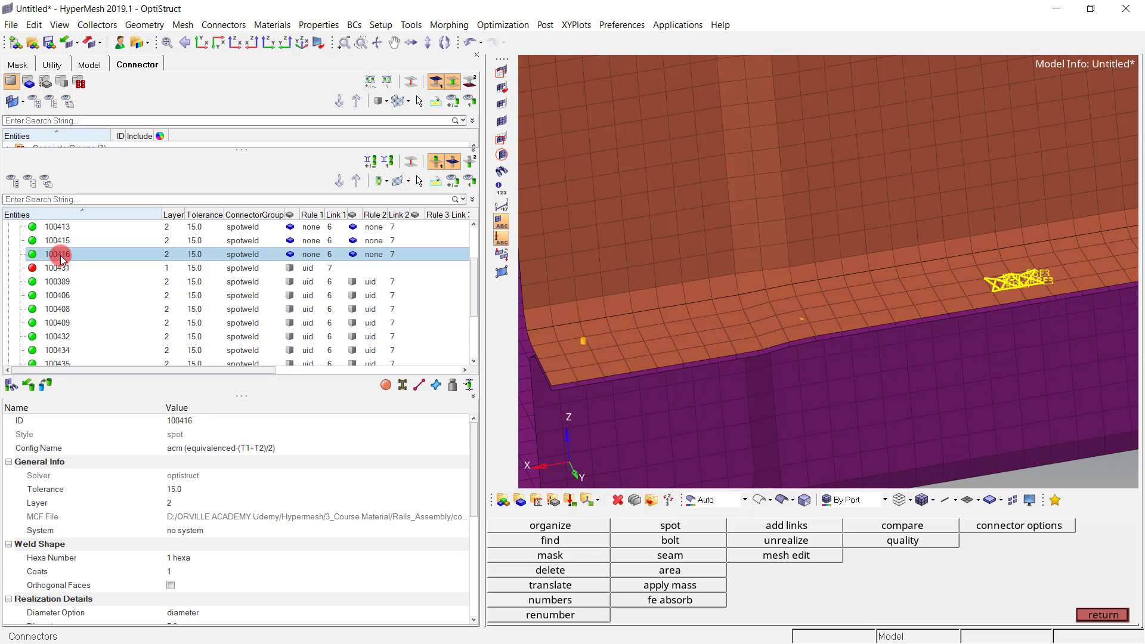
click(291, 254)
click(292, 268)
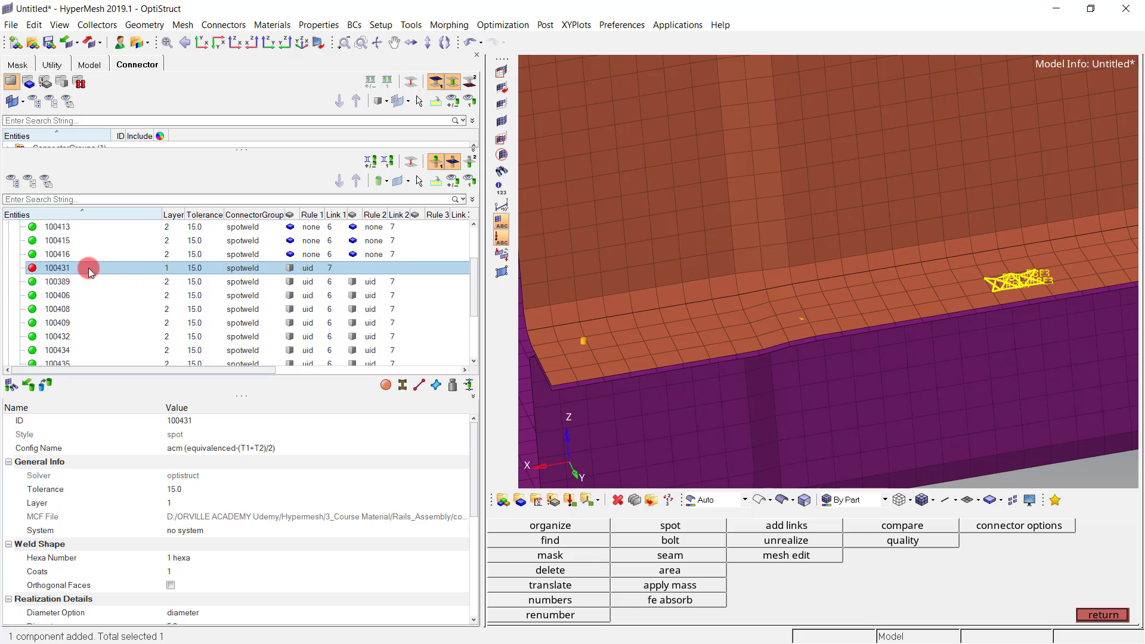
scroll(94, 283, down, 2)
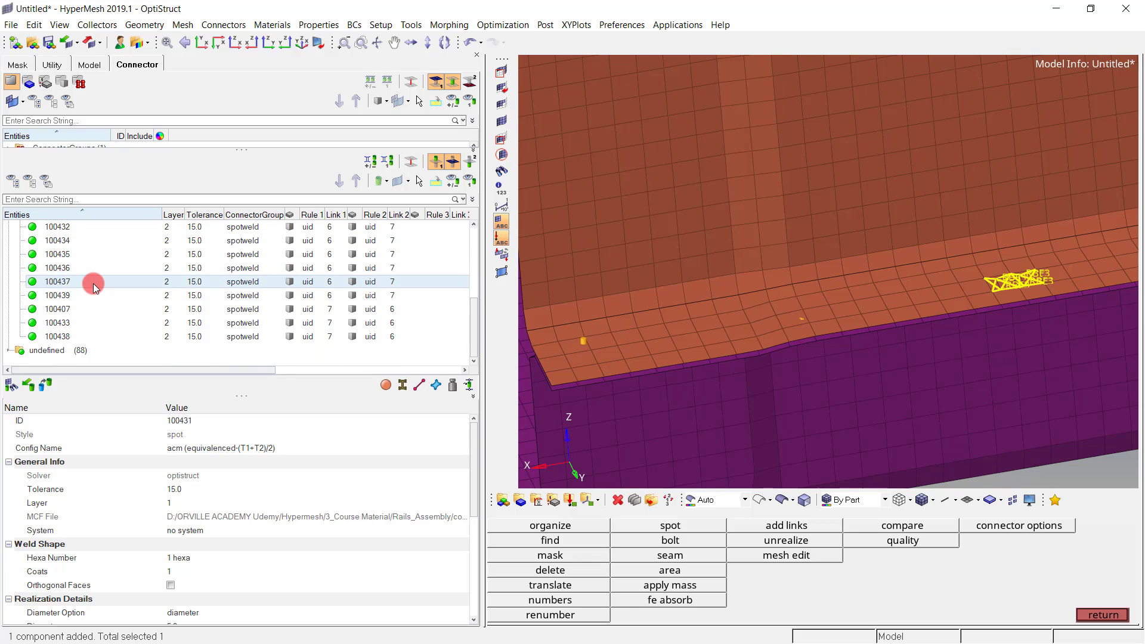
scroll(93, 284, up, 4)
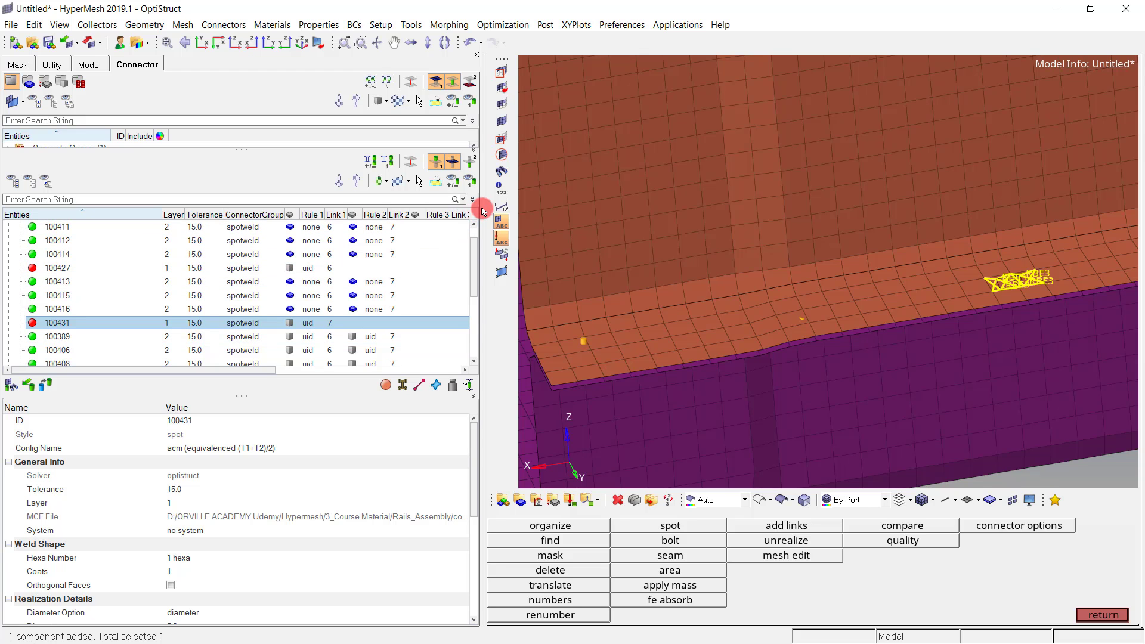
drag(484, 207, 212, 235)
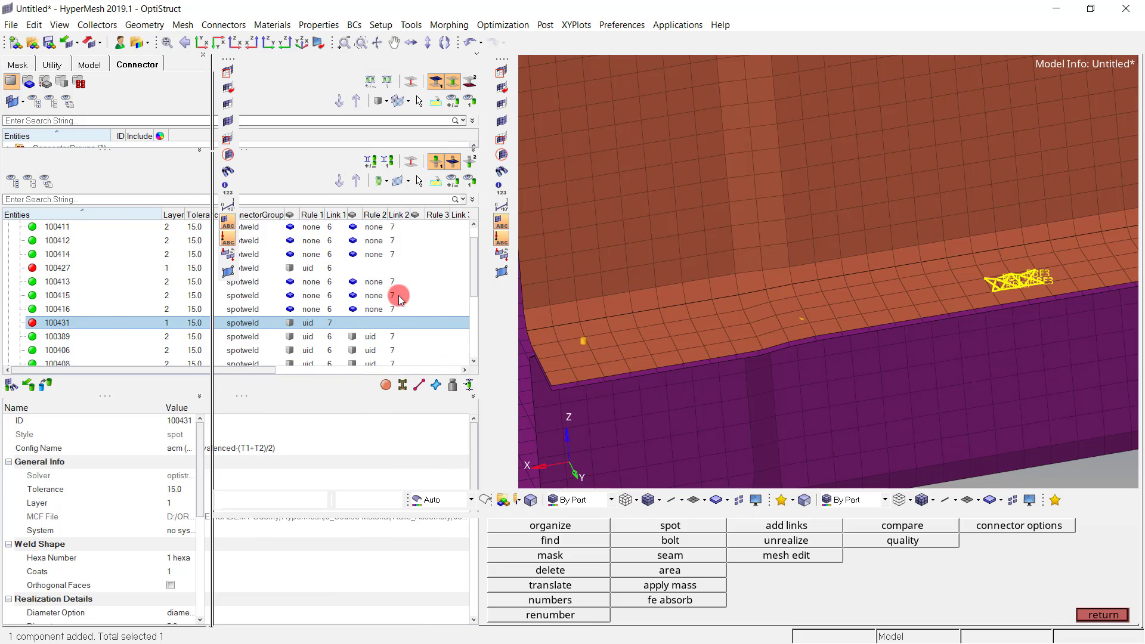
- Add two-layer links from scratch to the two failed connectors at the flange end, connecting the upper and lower cross member components
click(684, 530)
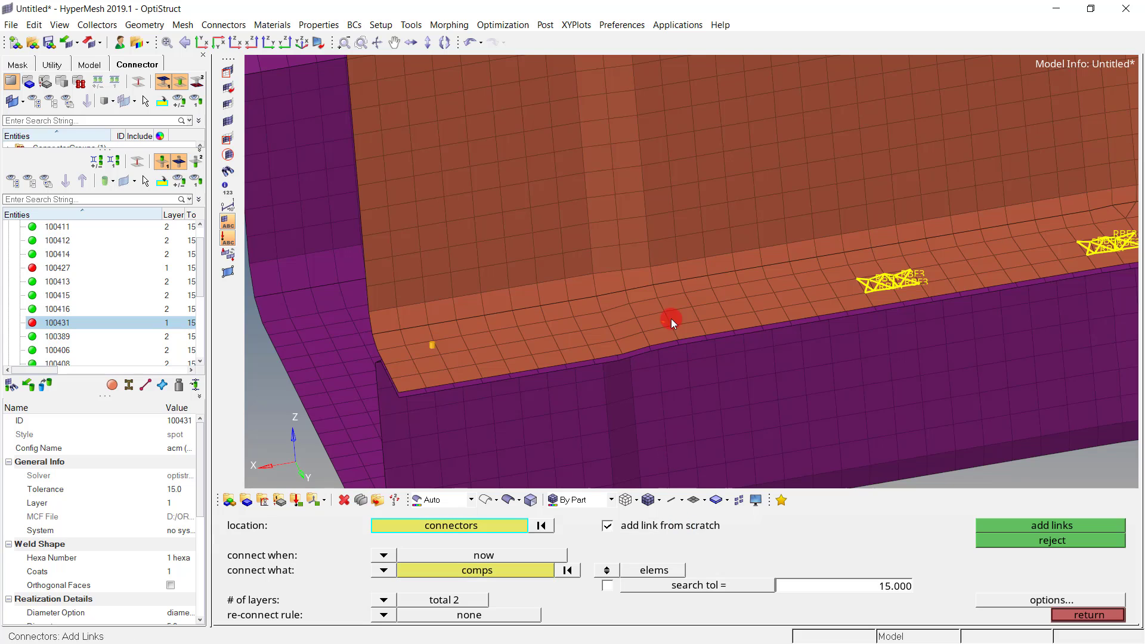
middle_click(475, 531)
click(556, 317)
click(543, 411)
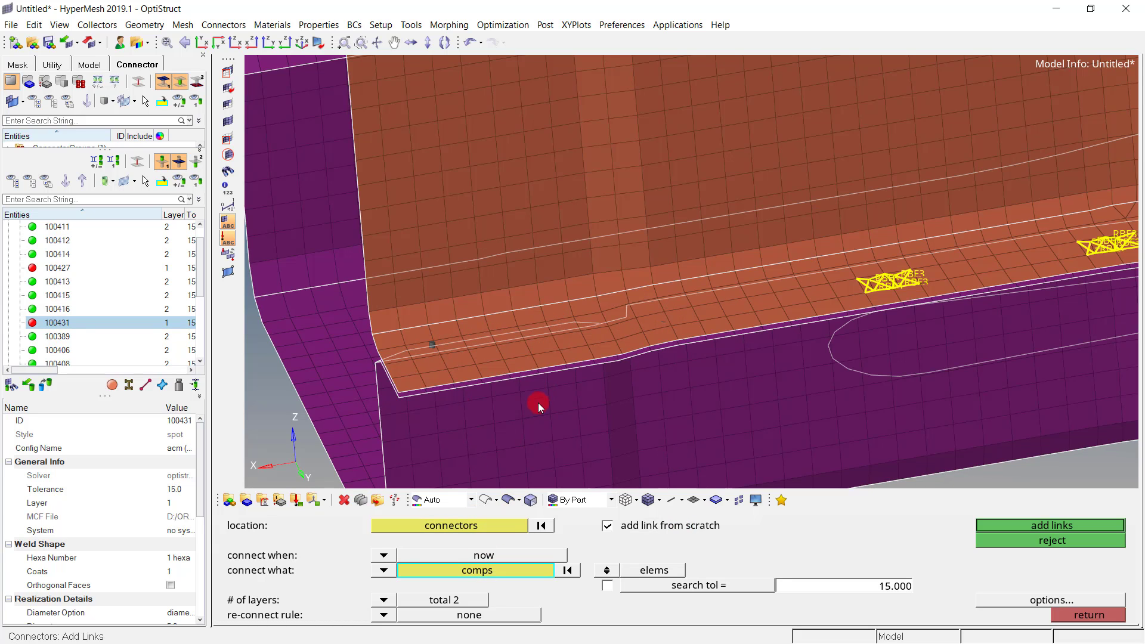
click(1013, 526)
click(1072, 610)
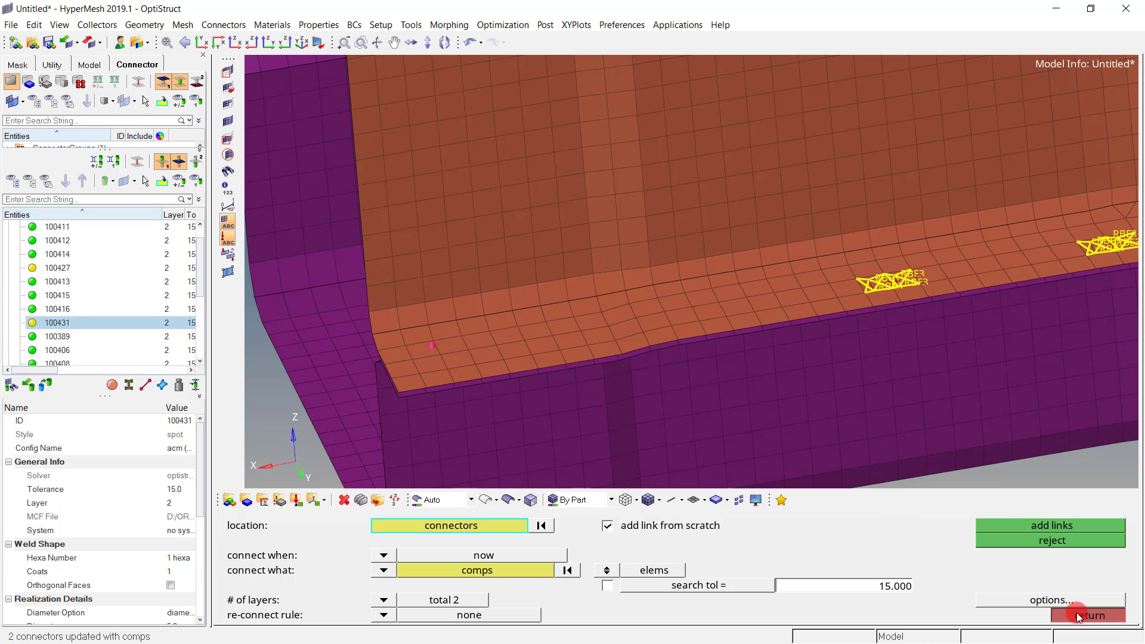
- Realize the two relinked connectors as acm (equivalenced-(T1+T2)/2) with a tolerance of 15 and a diameter of 5
click(470, 530)
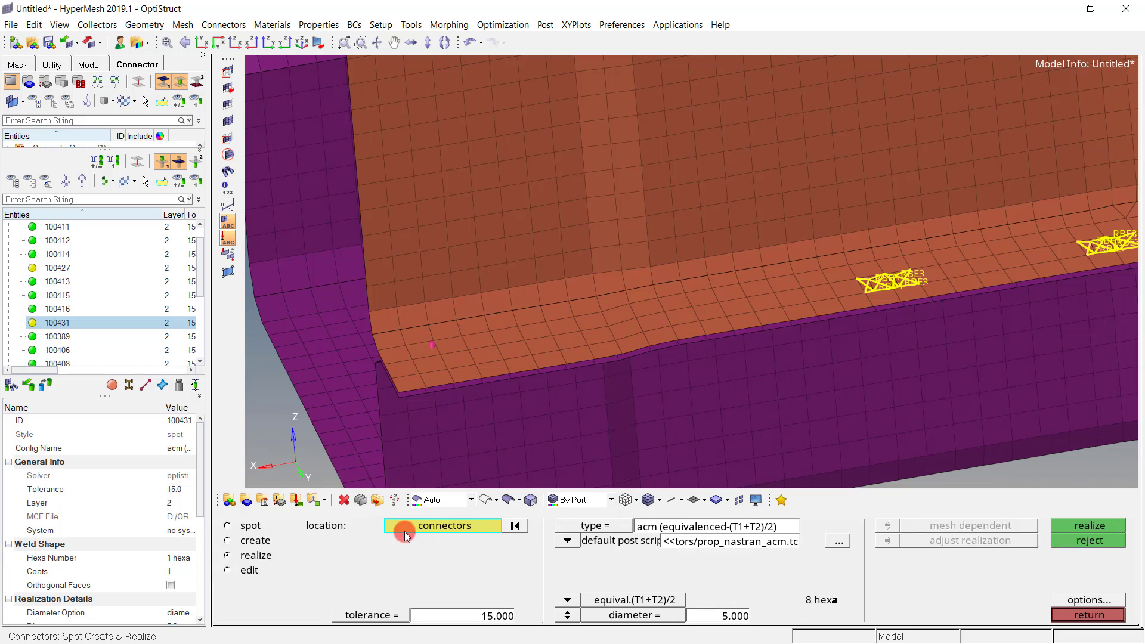
click(633, 274)
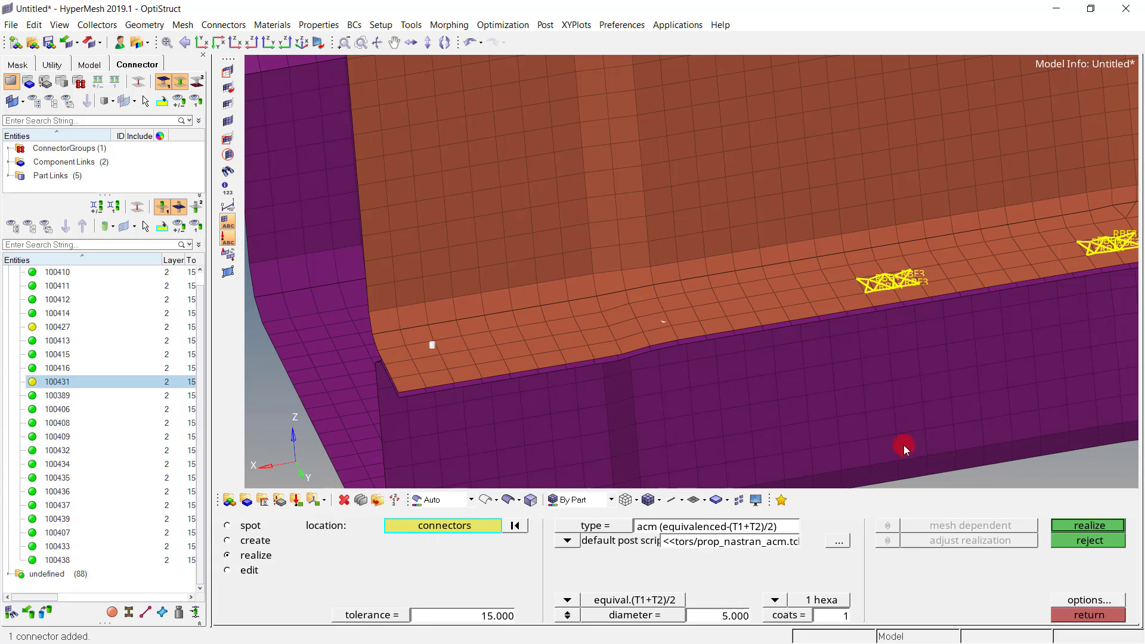
click(1079, 526)
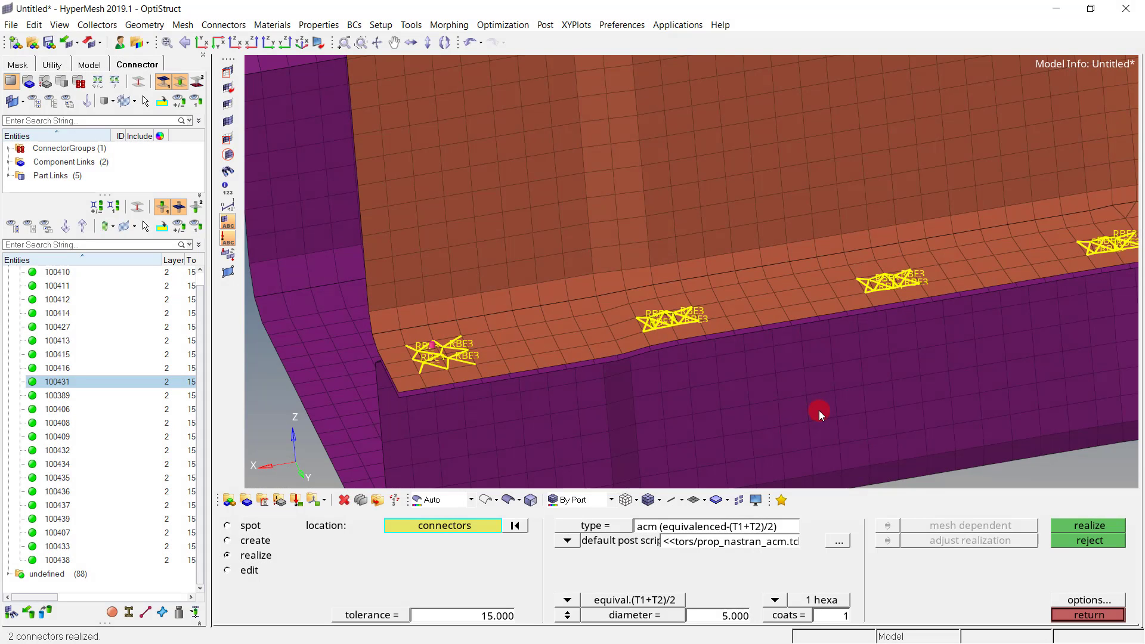
- Open the connector visualization settings and examine the connectors where the cross member's upper flange meets the rail
key(f)
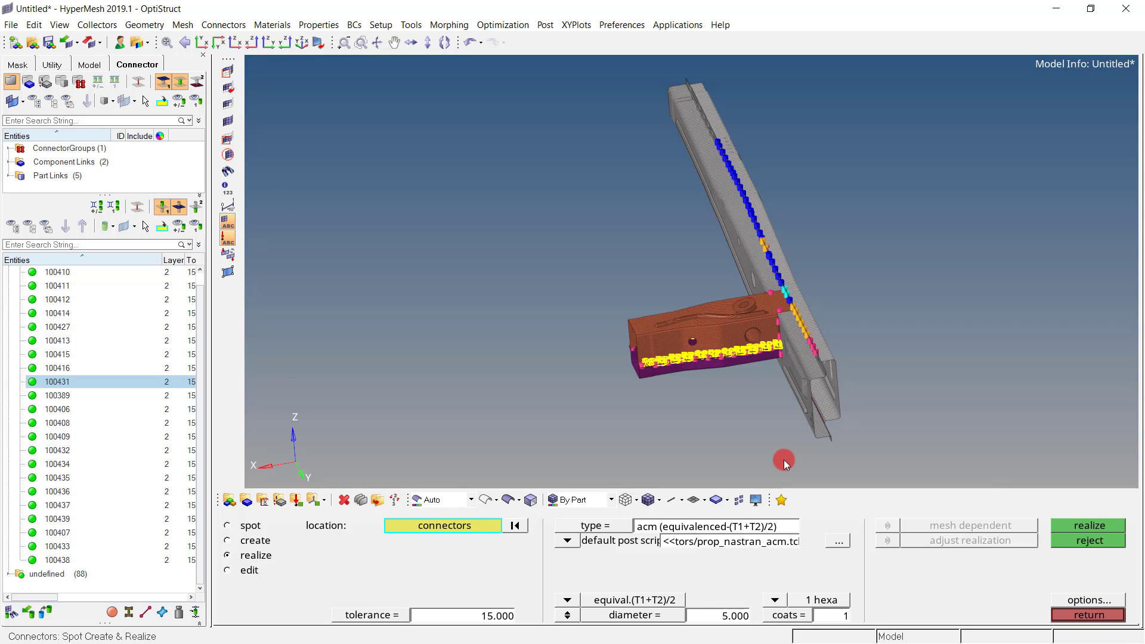
click(755, 501)
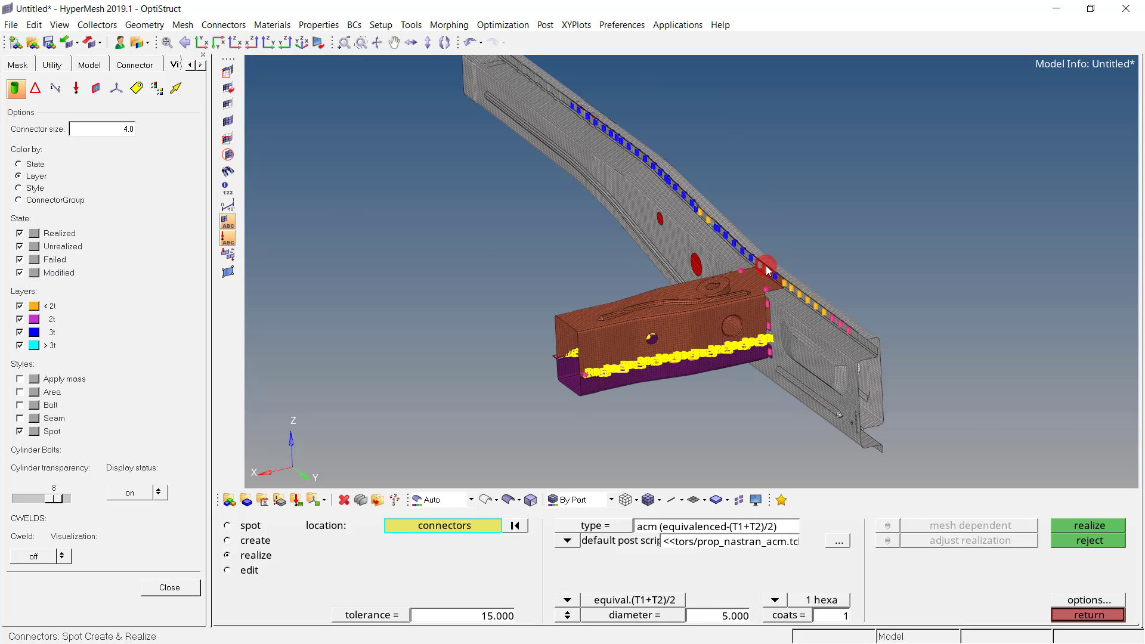
ctrl+scroll(767, 267, up, 5)
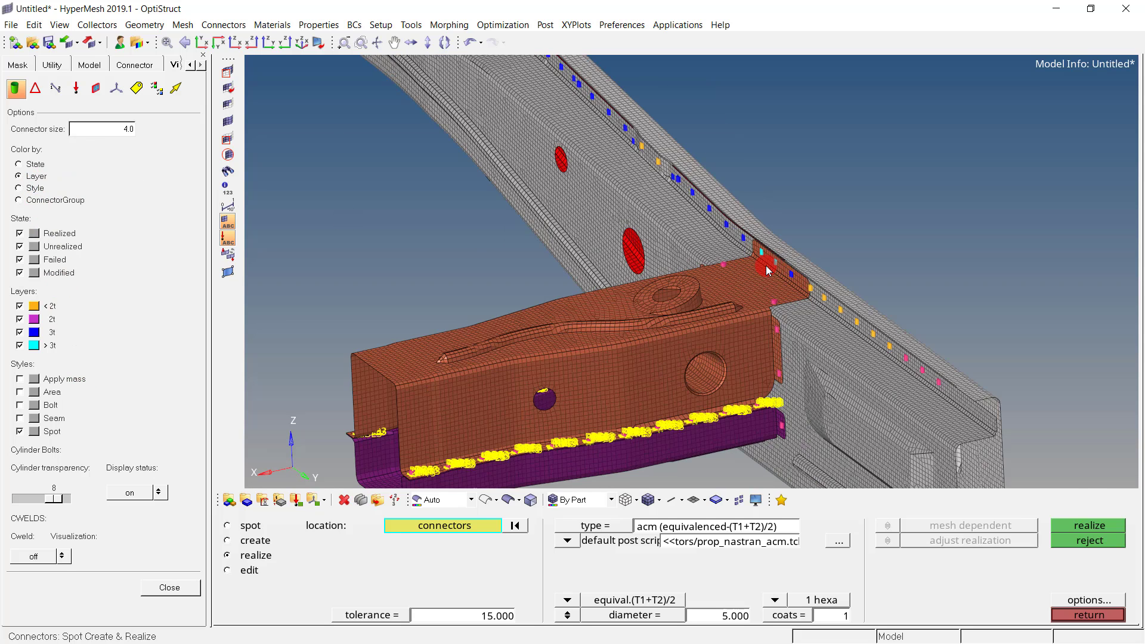
scroll(767, 271, up, 2)
scroll(776, 275, up, 4)
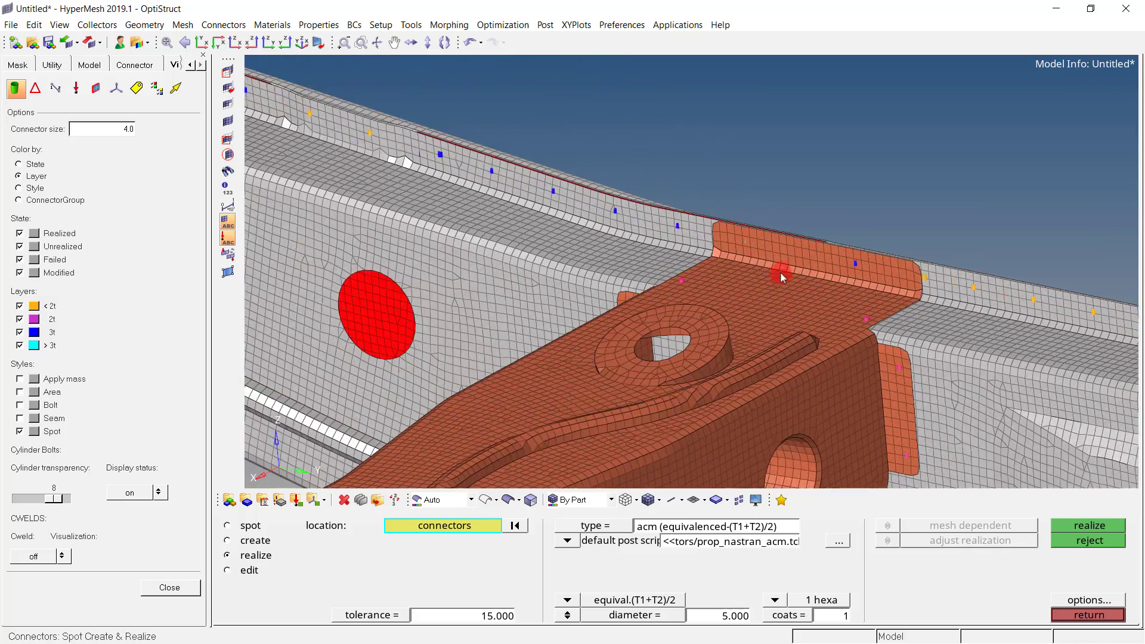
ctrl+scroll(778, 272, up, 3)
ctrl+right_drag(724, 248, 597, 237)
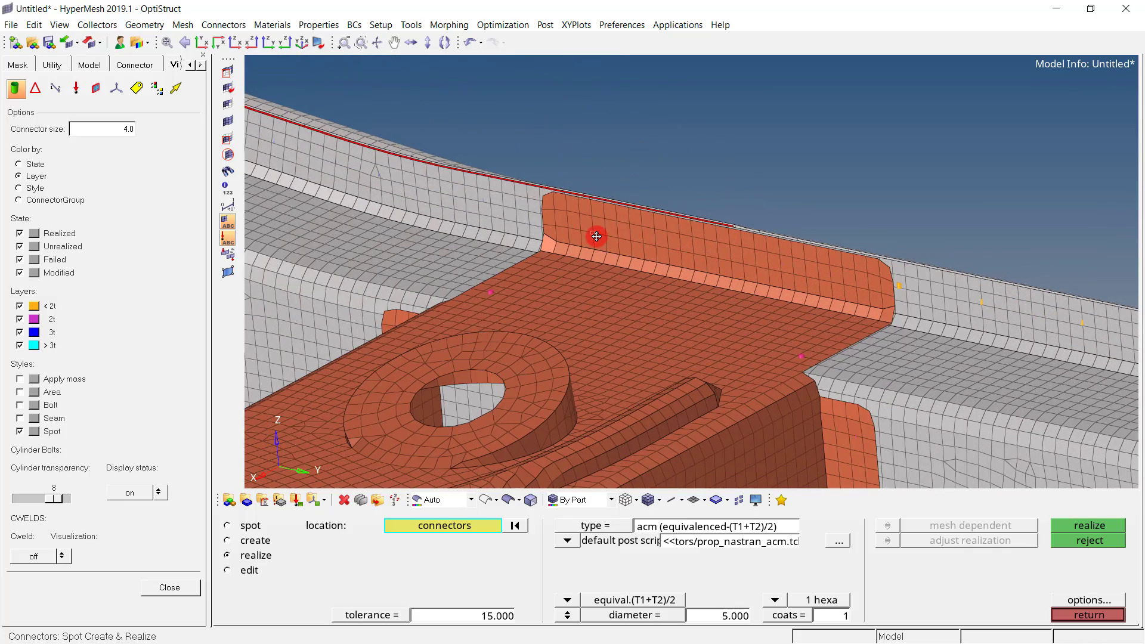
ctrl+drag(613, 247, 654, 278)
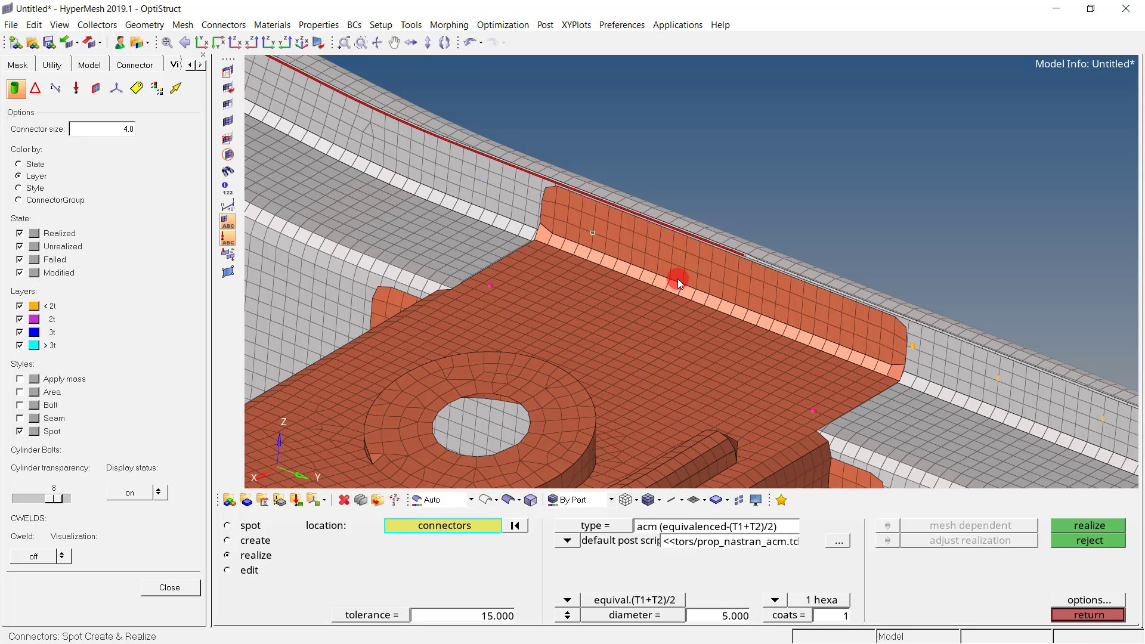
ctrl+scroll(618, 222, up, 3)
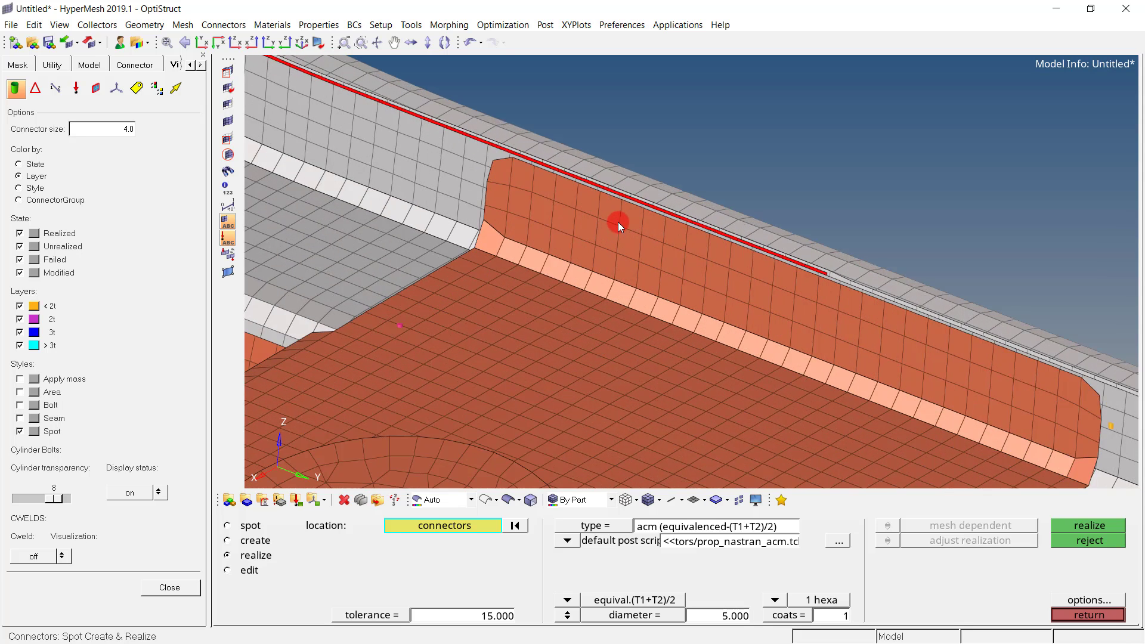
- Realize the two connectors on the cross member's upper flange as acm (equivalenced-(T1+T2)/2) with a tolerance of 15 and a diameter of 5
click(584, 221)
click(698, 269)
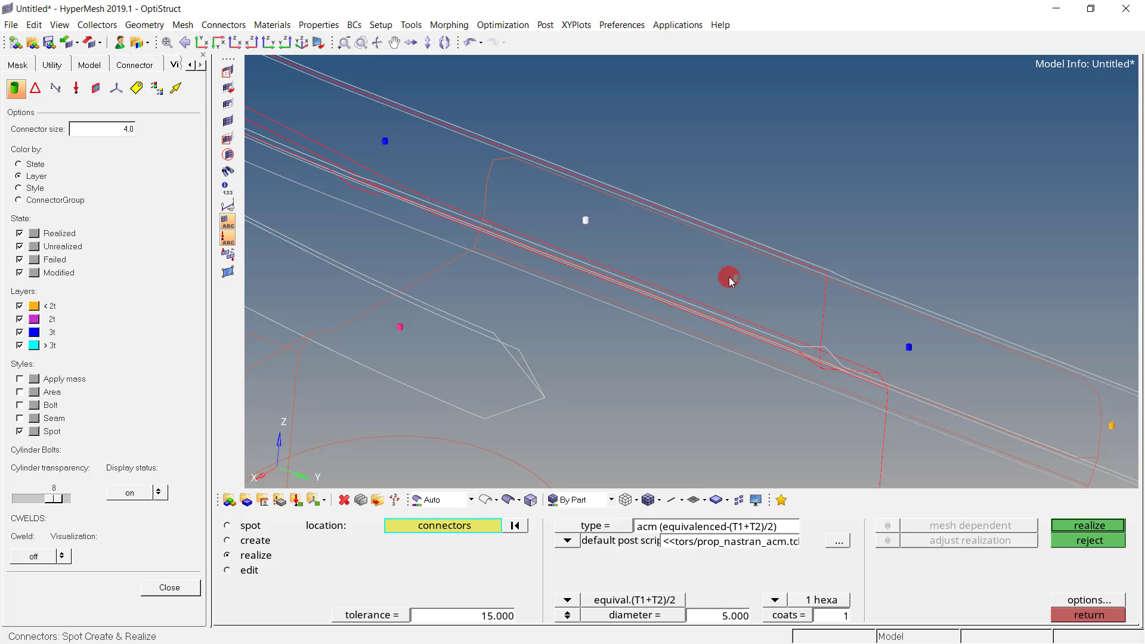
click(775, 306)
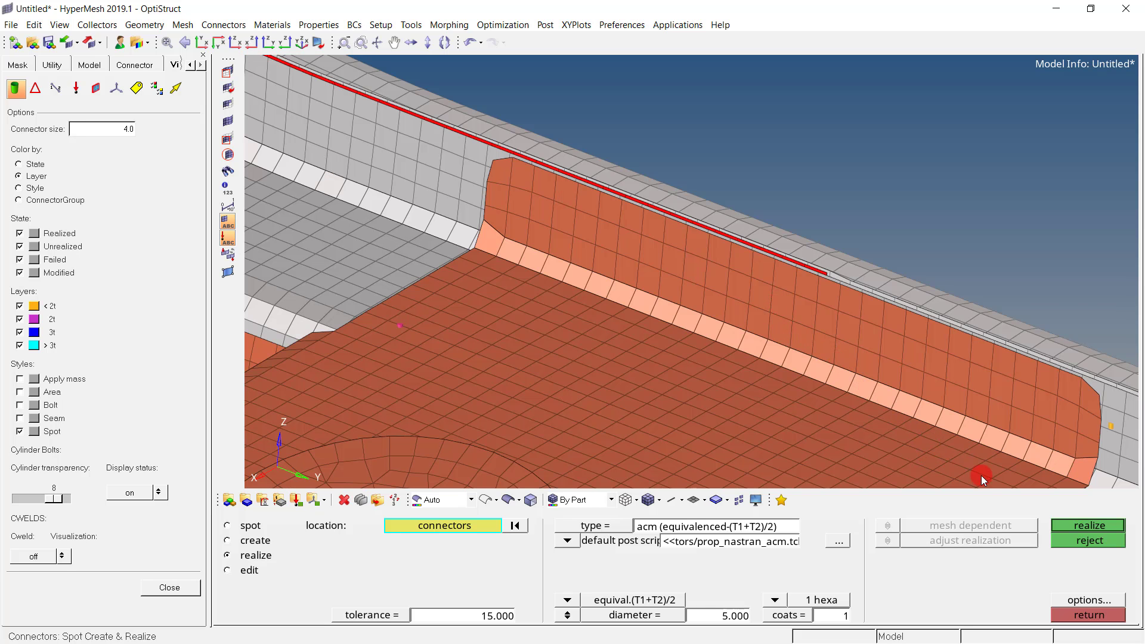
click(1086, 528)
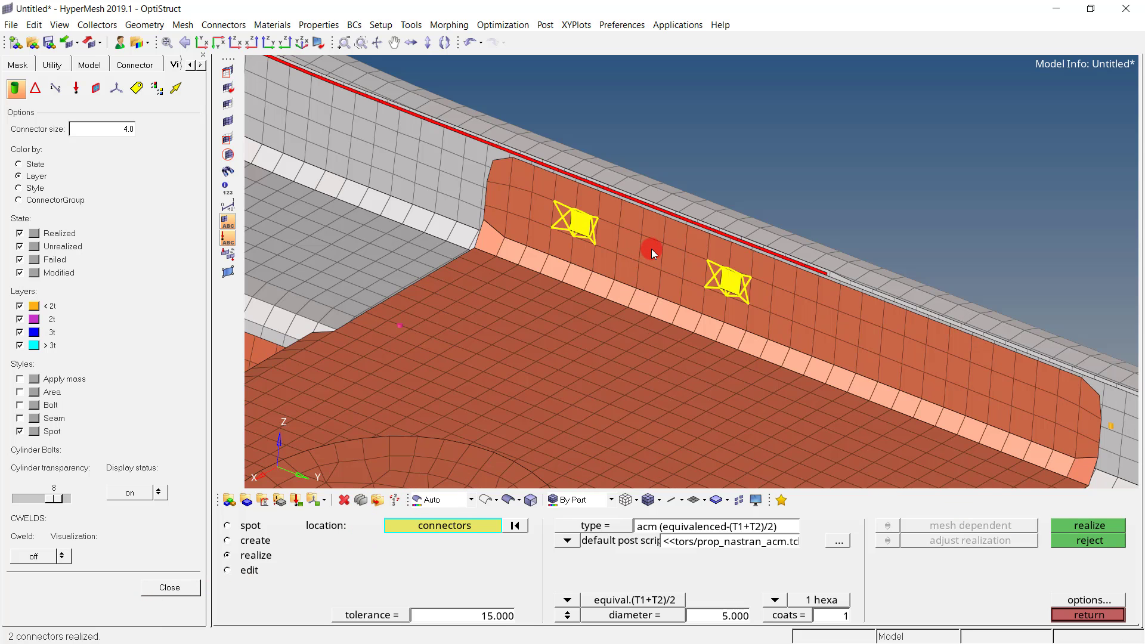
scroll(652, 249, down, 3)
ctrl+drag(651, 248, 682, 278)
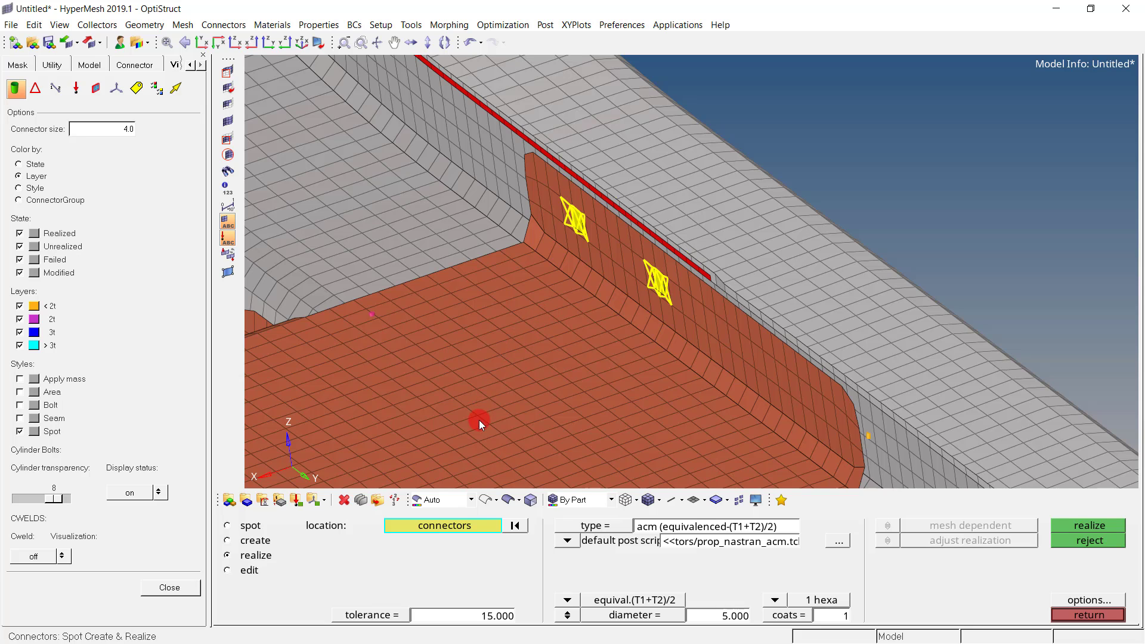
- Realize all displayed connectors as acm (equivalenced-(T1+T2)/2) with a tolerance of 15 and a diameter of 5
click(457, 526)
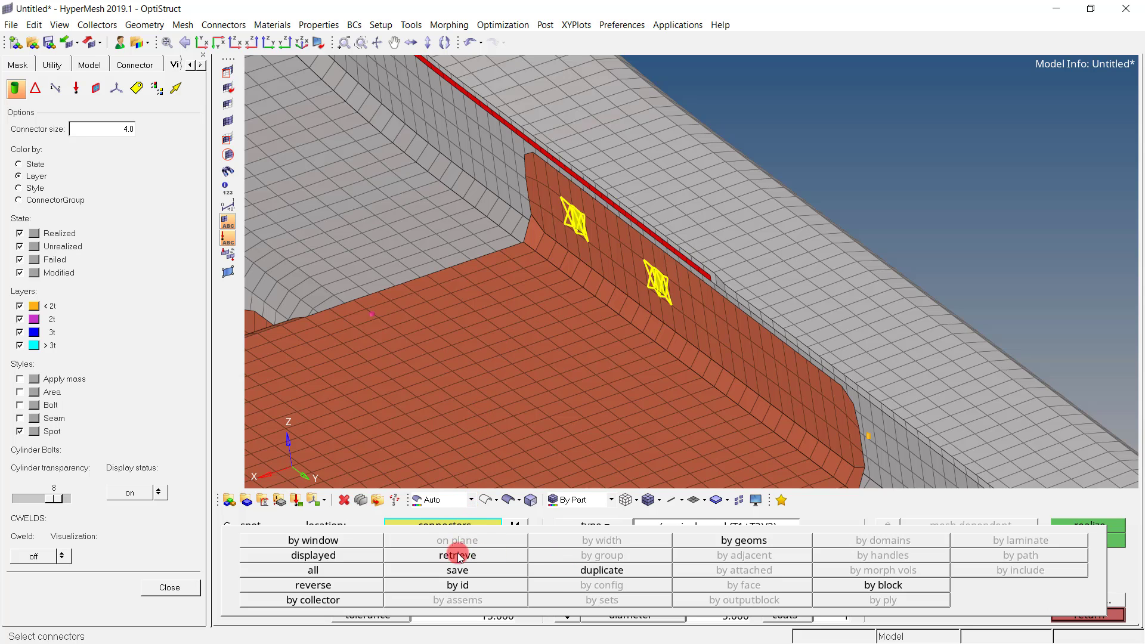
click(312, 556)
click(1082, 528)
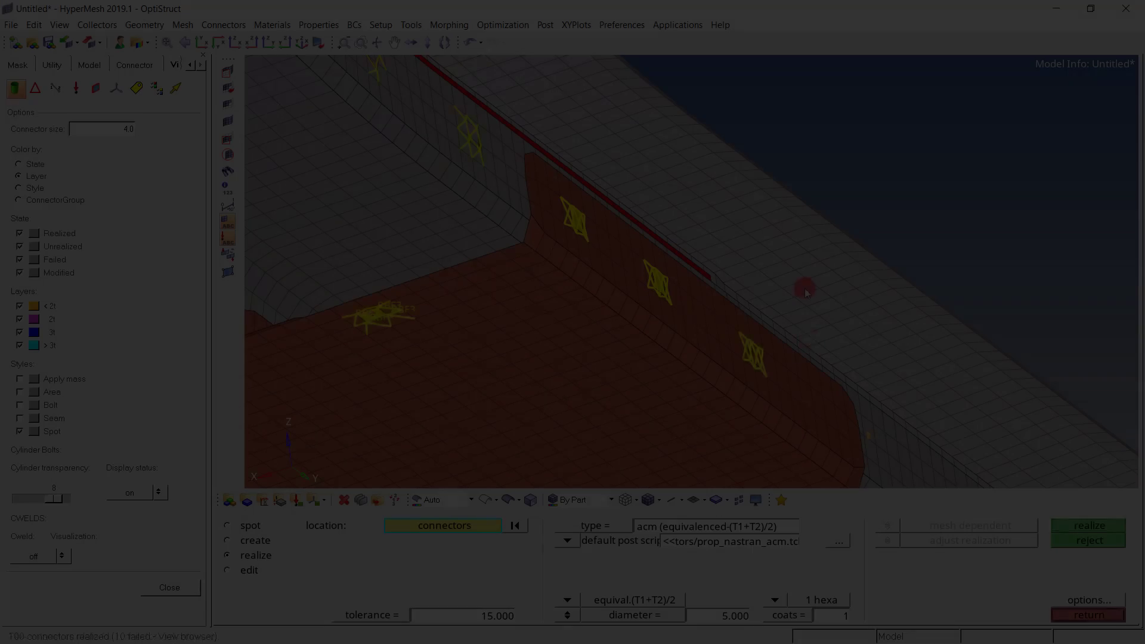
- Color the connectors by state and hide the realized and unrealized ones, leaving the failed and modified states displayed
scroll(806, 288, down, 10)
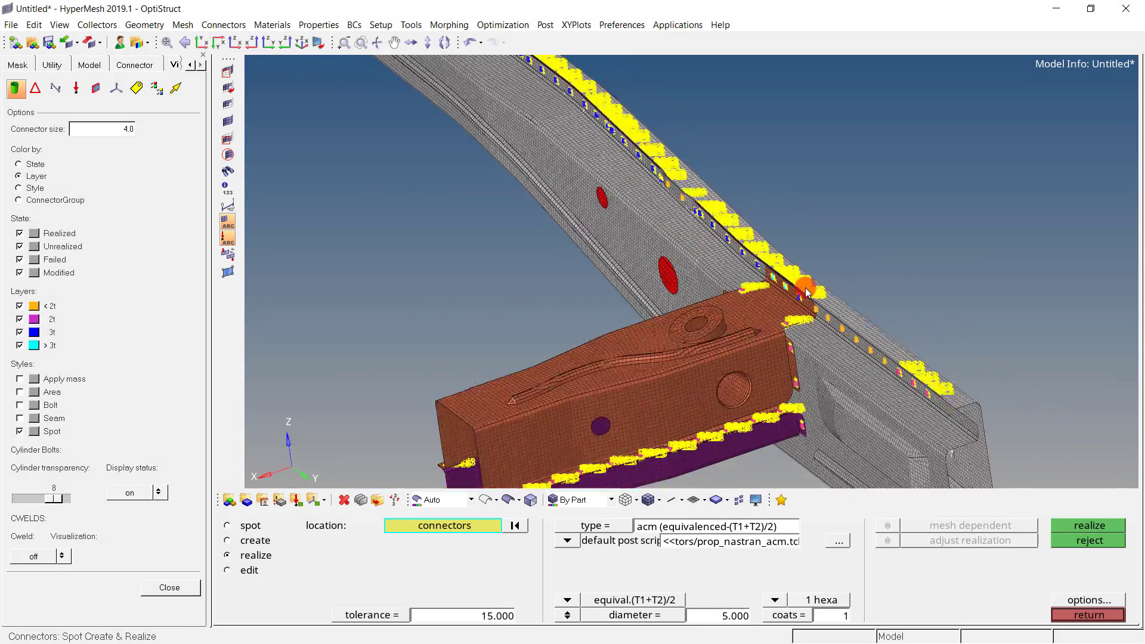
ctrl+drag(772, 305, 831, 236)
scroll(674, 280, up, 5)
ctrl+drag(556, 254, 531, 265)
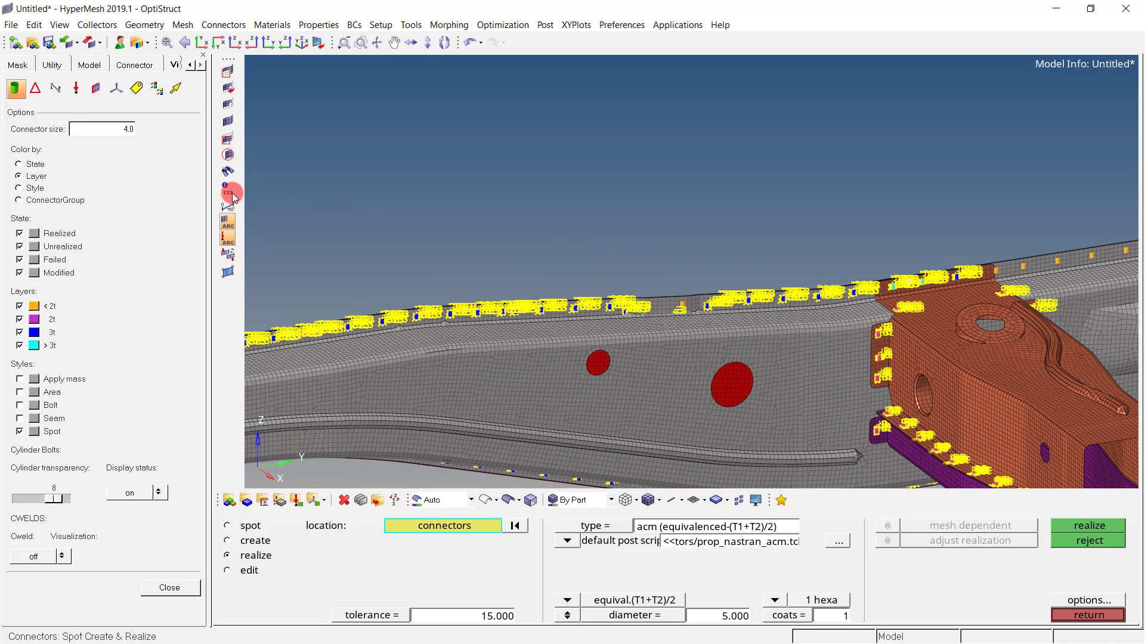
click(37, 165)
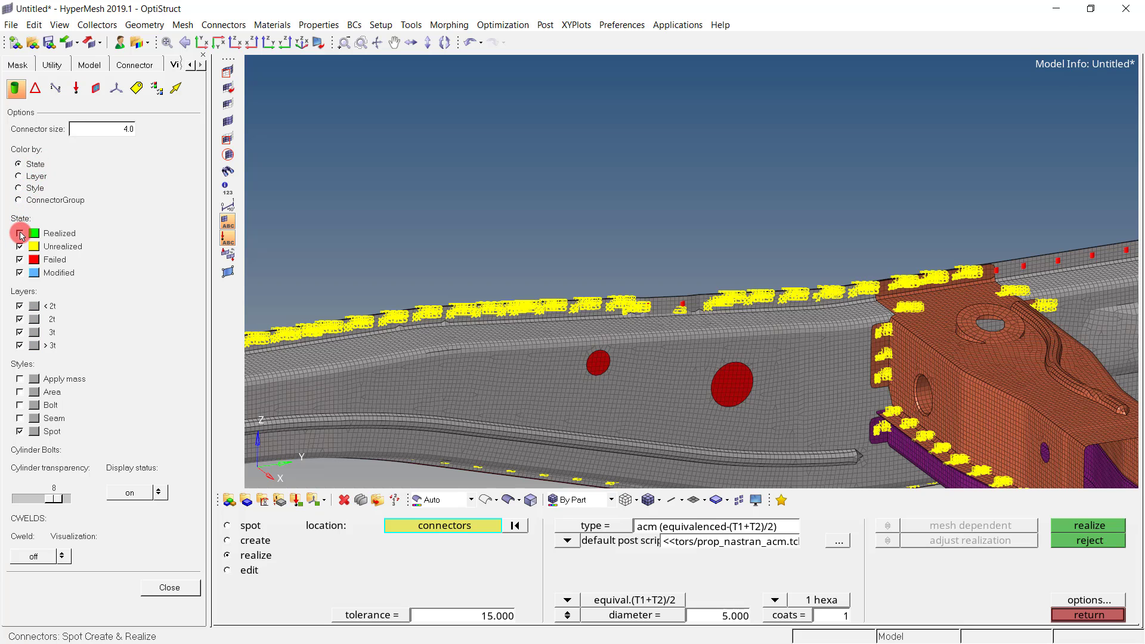
click(20, 233)
ctrl+drag(583, 223, 583, 222)
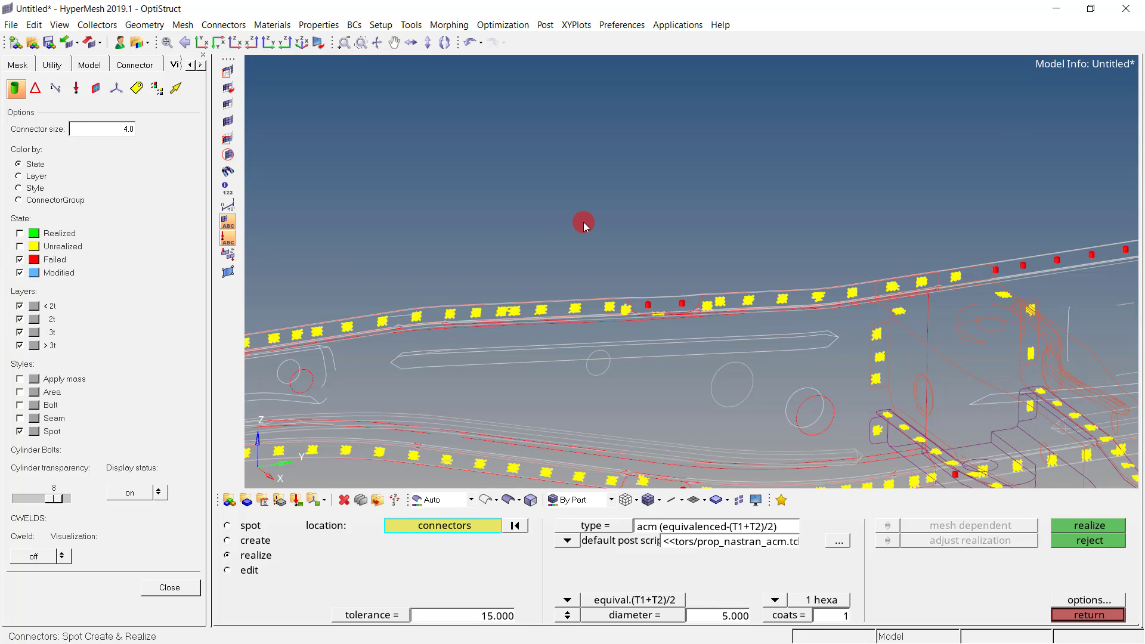
- Widen the connector browser and locate the list entry of a failed connector on the rail's upper flange by picking it in the model
scroll(583, 222, down, 5)
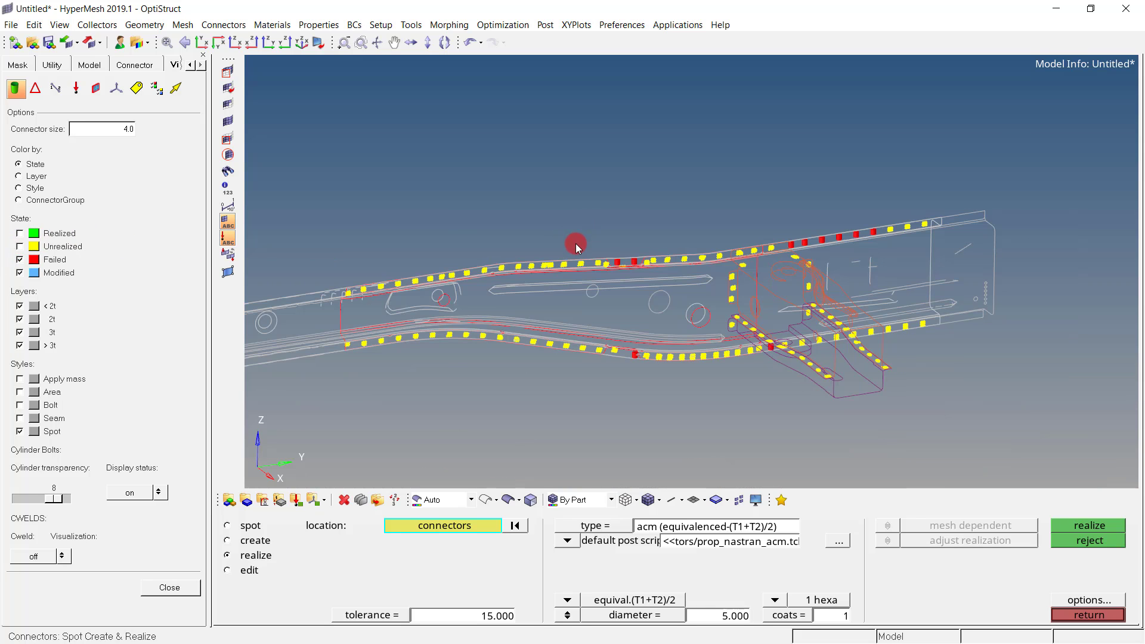
scroll(588, 243, up, 10)
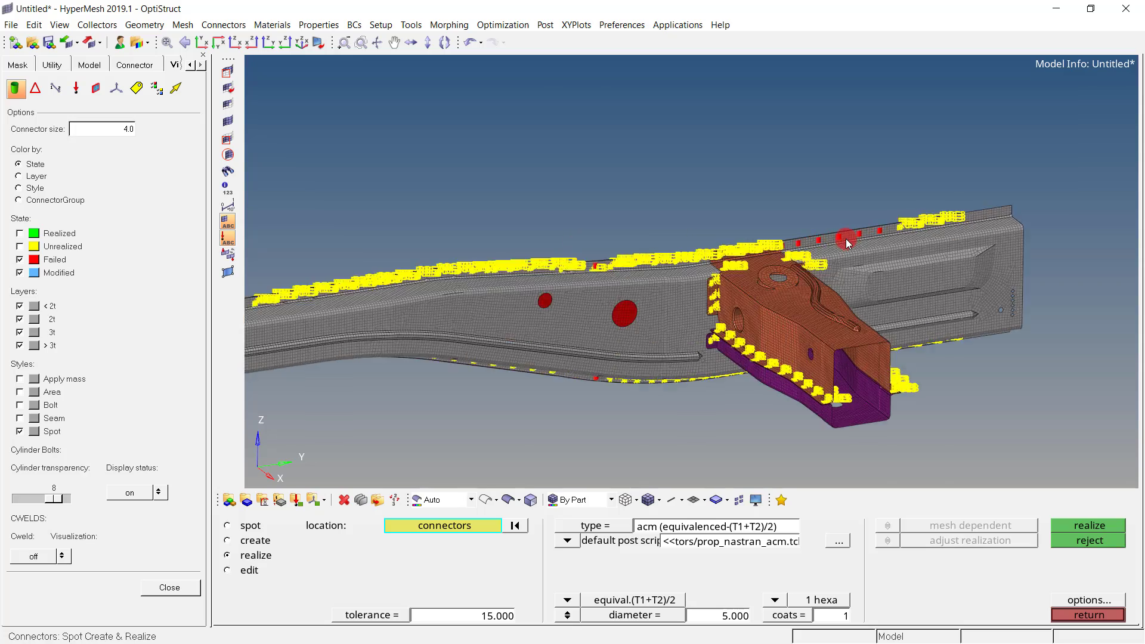
ctrl+drag(696, 282, 807, 300)
scroll(807, 301, up, 3)
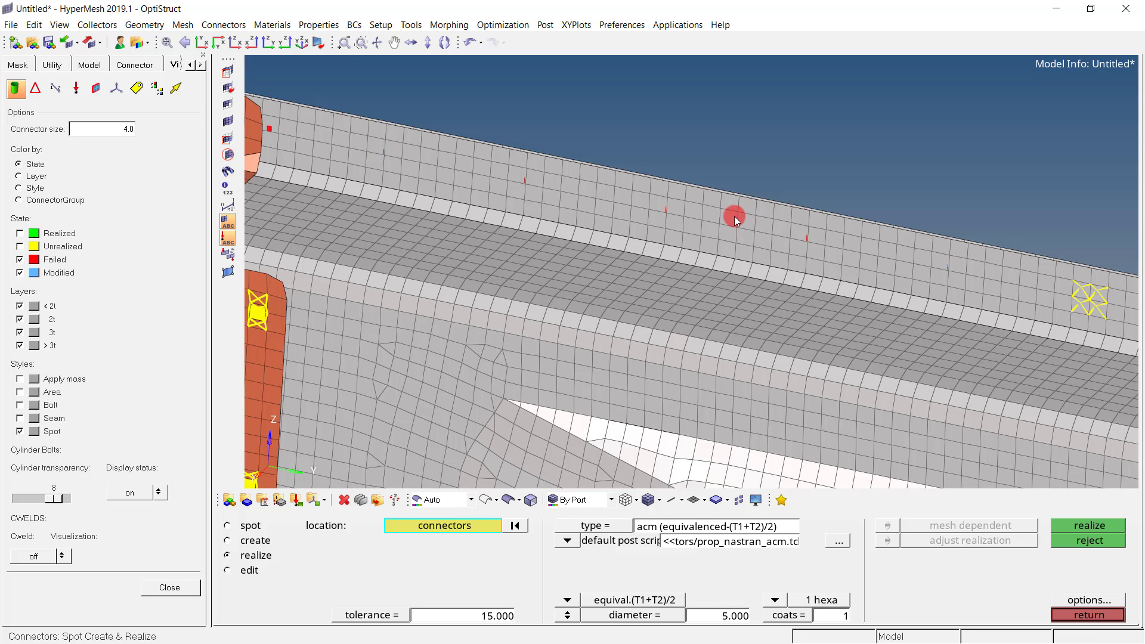
click(126, 68)
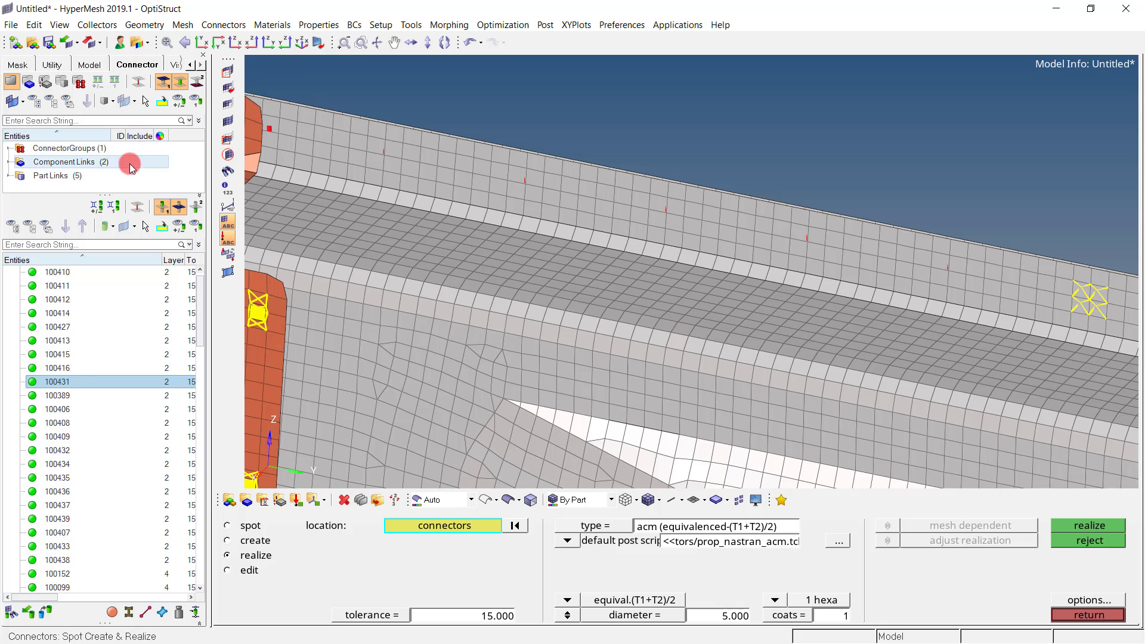
drag(210, 214, 399, 217)
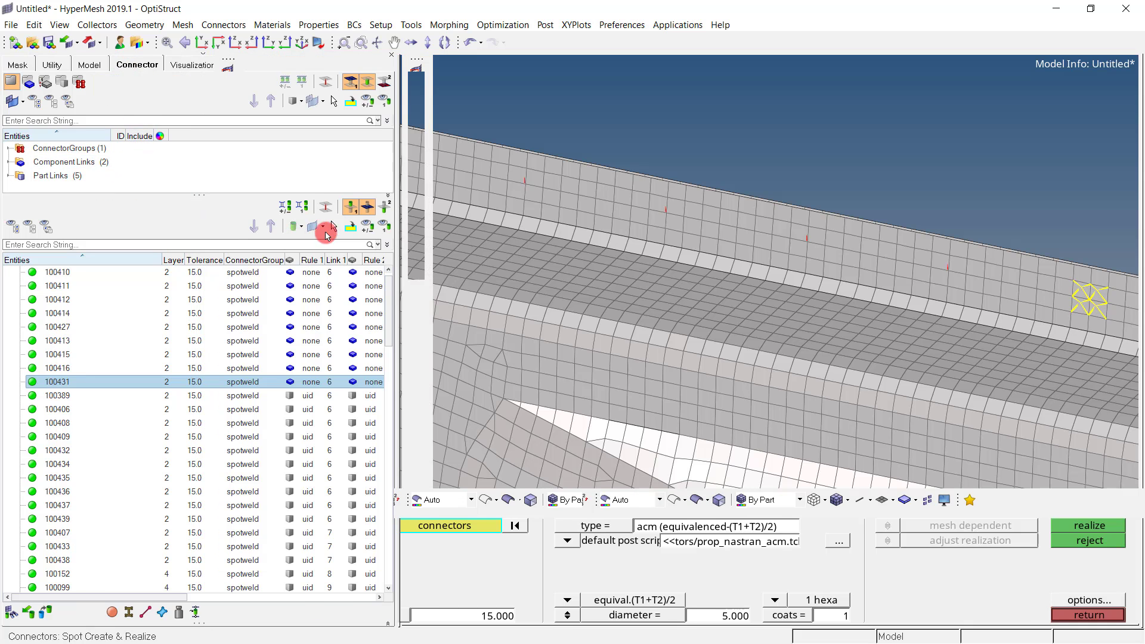
click(335, 228)
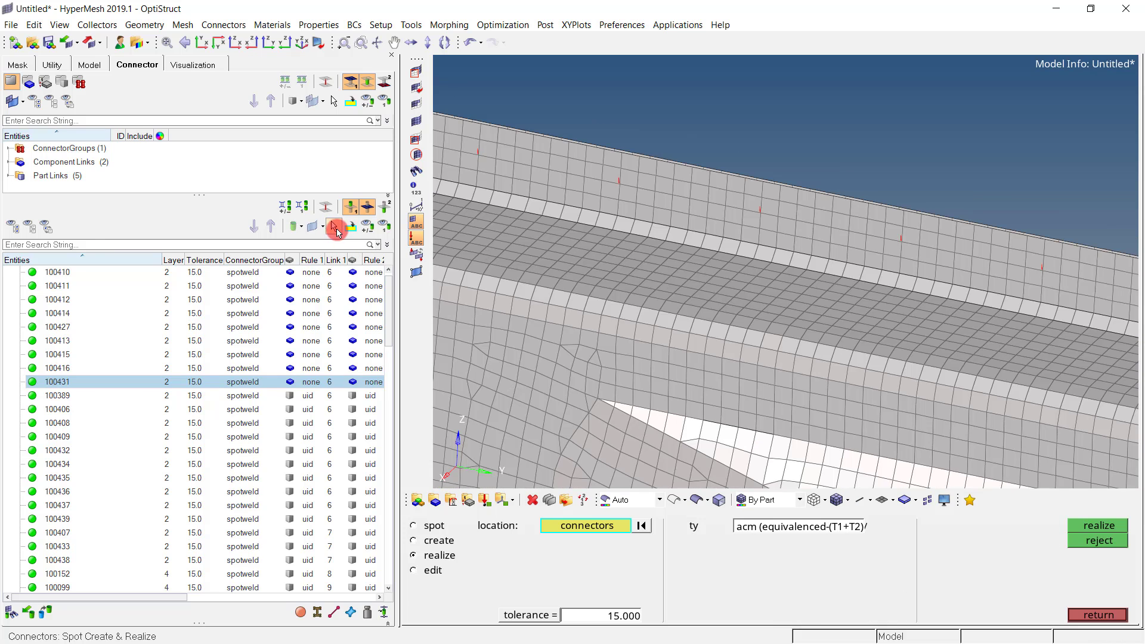
click(859, 239)
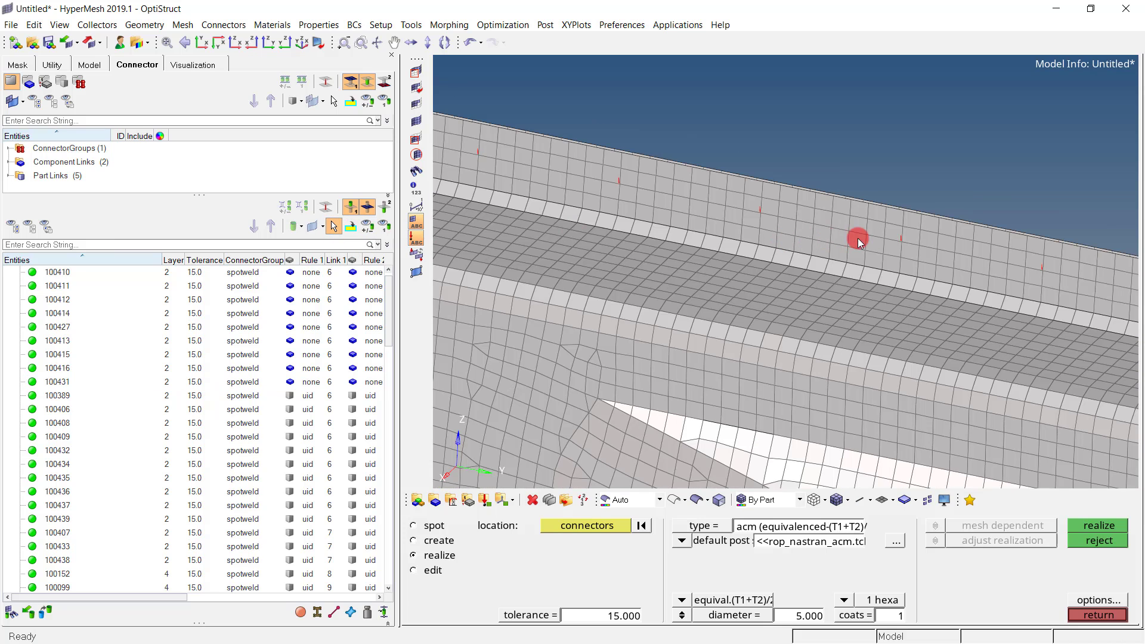
click(897, 237)
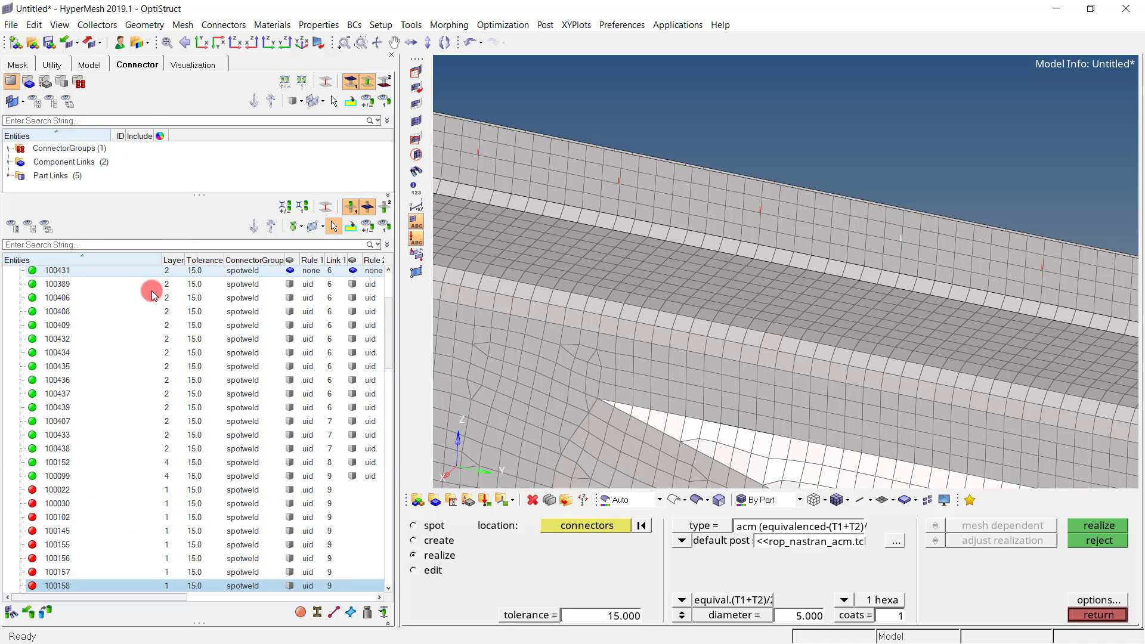
- Highlight the failed connectors from 100022 to 100144 in the list and examine their layer and link entries
click(58, 489)
scroll(73, 465, down, 4)
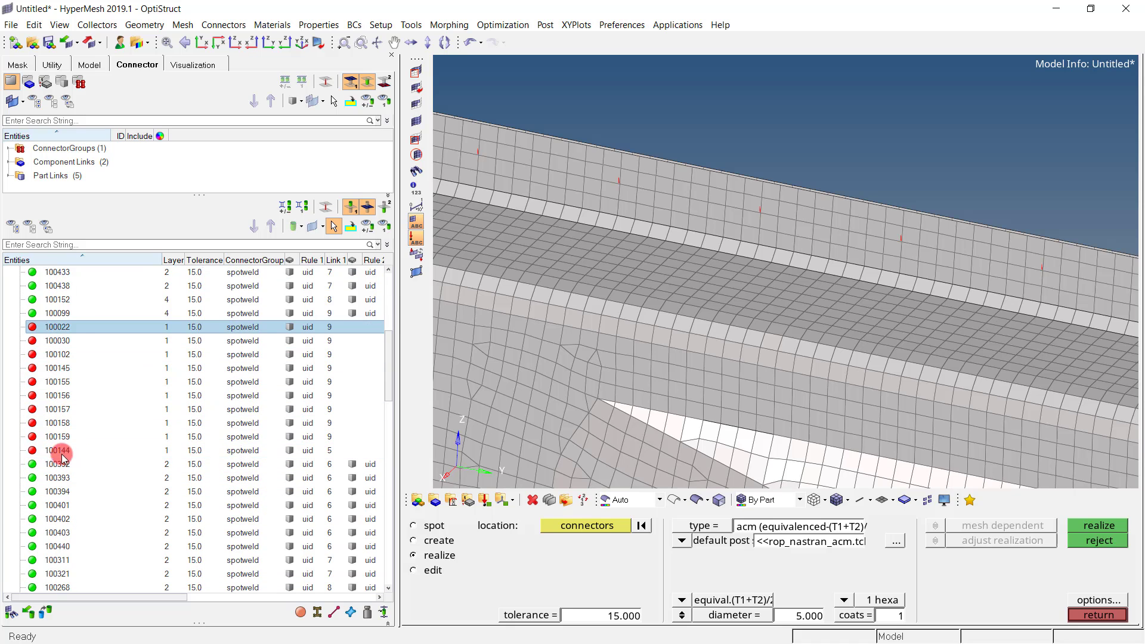
shift+click(51, 451)
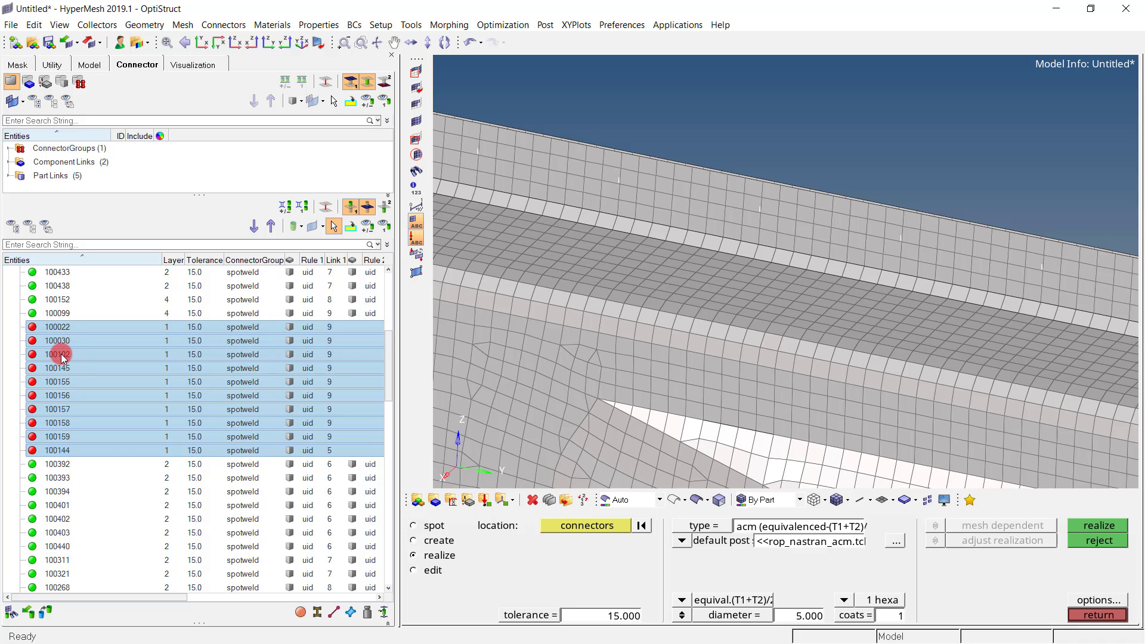
- Remove all links from connector 100099 and the failed rail-flange connectors 100102 and 100155 to 100159 beside the cross member
click(54, 313)
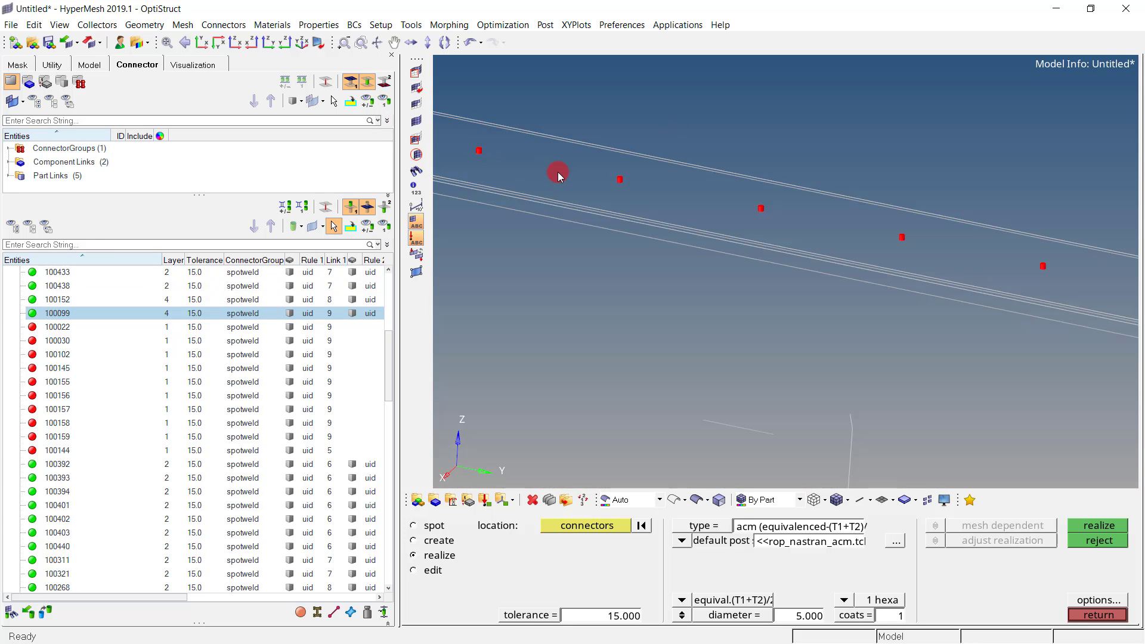
click(478, 151)
click(620, 179)
click(761, 208)
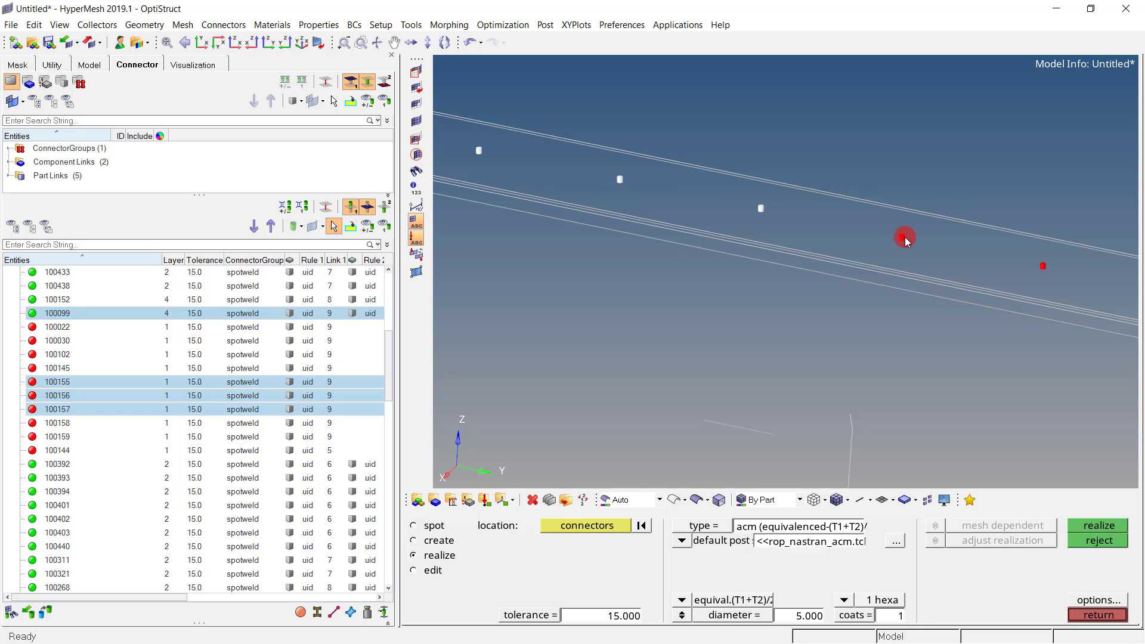
click(902, 237)
click(1043, 266)
scroll(784, 216, down, 3)
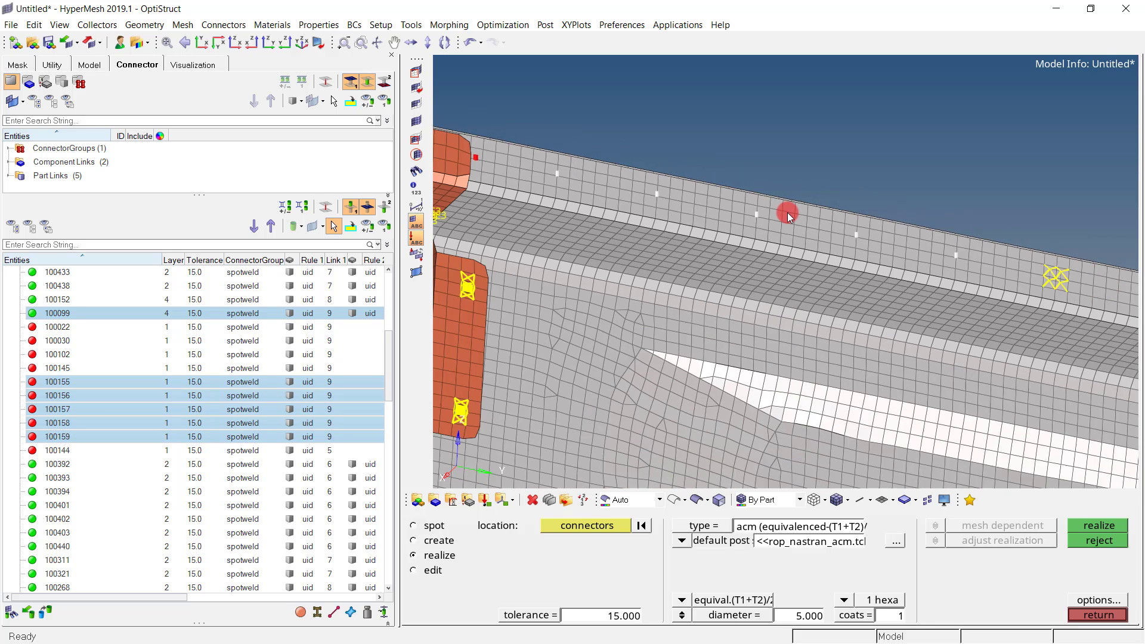
click(570, 171)
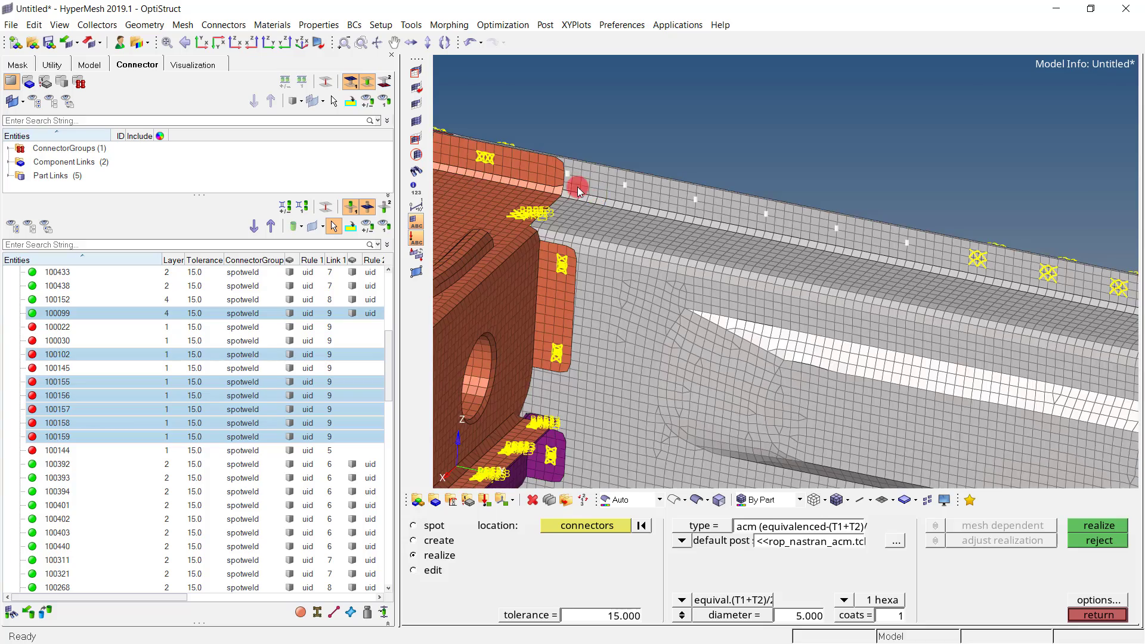
ctrl+scroll(566, 170, up, 6)
ctrl+click(590, 166)
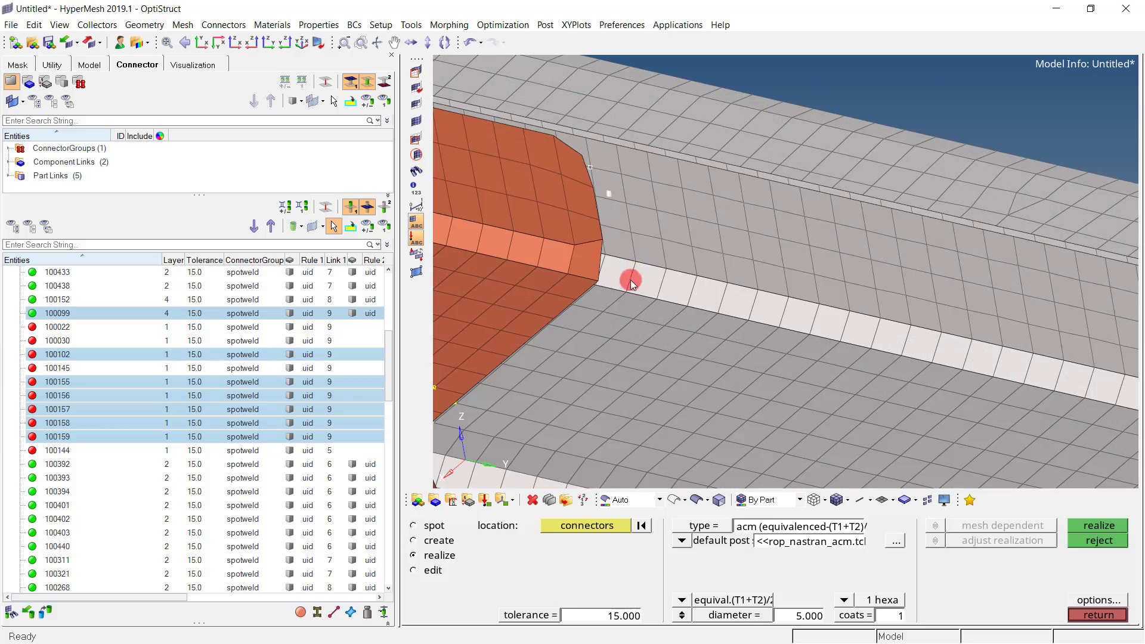
mouse_move(631, 281)
ctrl+mouse_down()
mouse_move(456, 280)
mouse_move(486, 384)
mouse_move(503, 396)
mouse_move(545, 331)
mouse_move(560, 181)
mouse_move(650, 309)
mouse_move(572, 182)
mouse_move(529, 195)
ctrl+mouse_up()
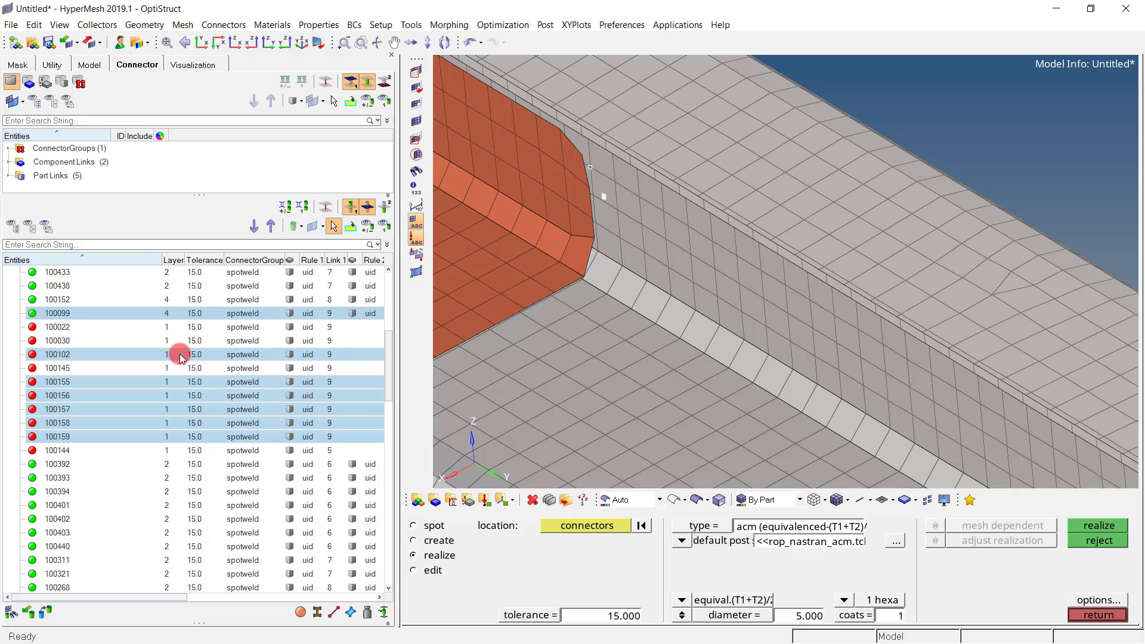
click(48, 392)
right_click(47, 394)
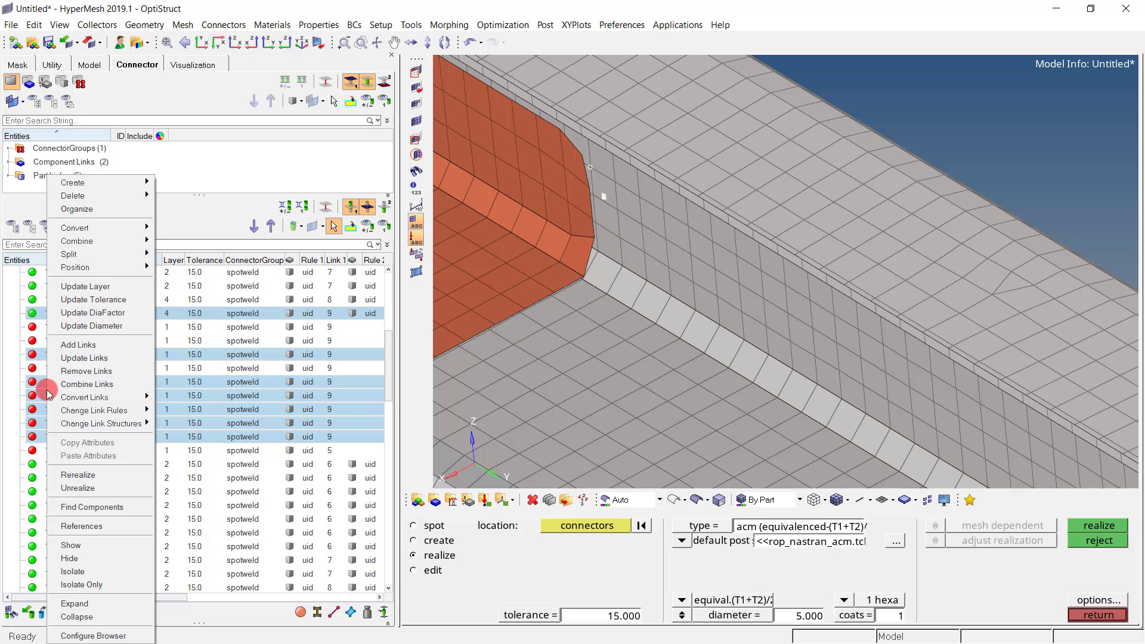
click(78, 371)
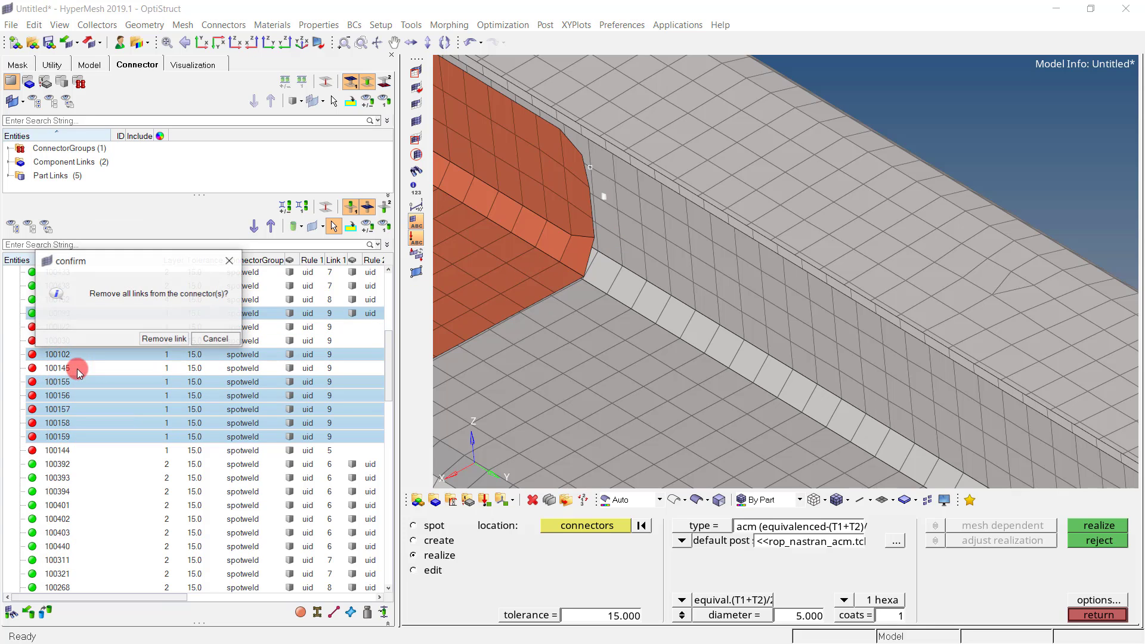
click(159, 343)
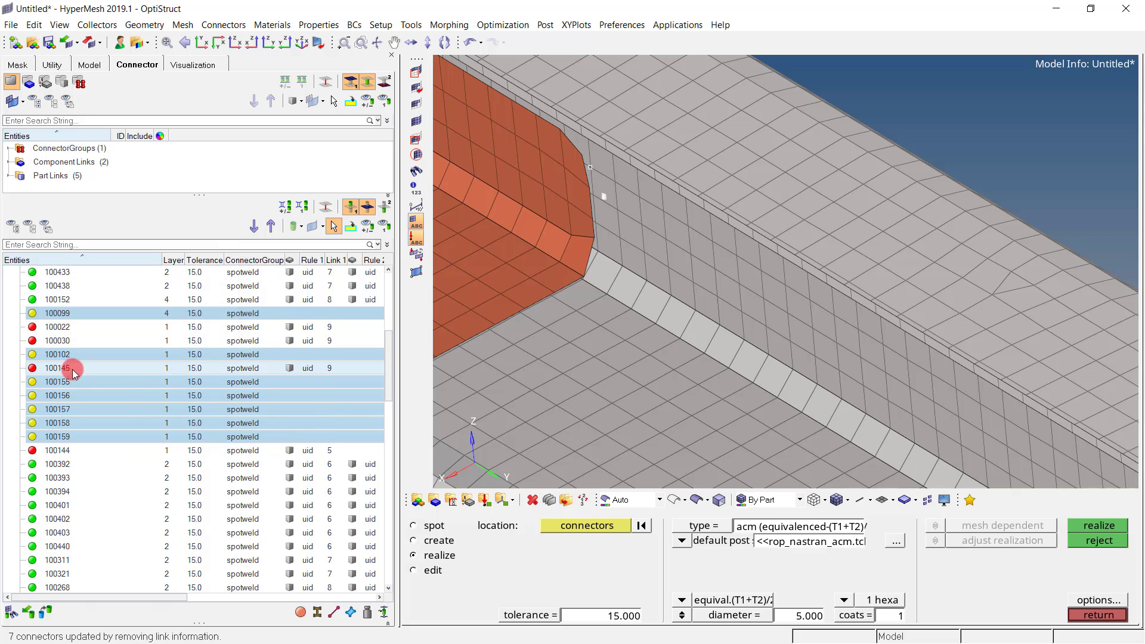
- Start adding links from scratch to the seven modified connectors, with the number of layers set to 2
right_click(48, 390)
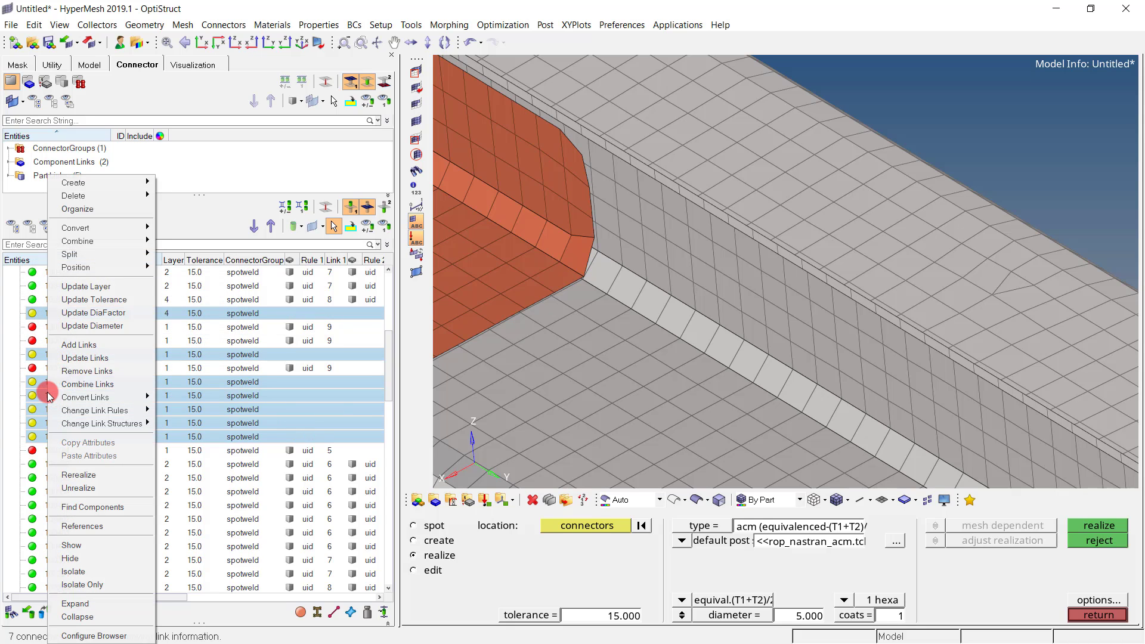
click(87, 345)
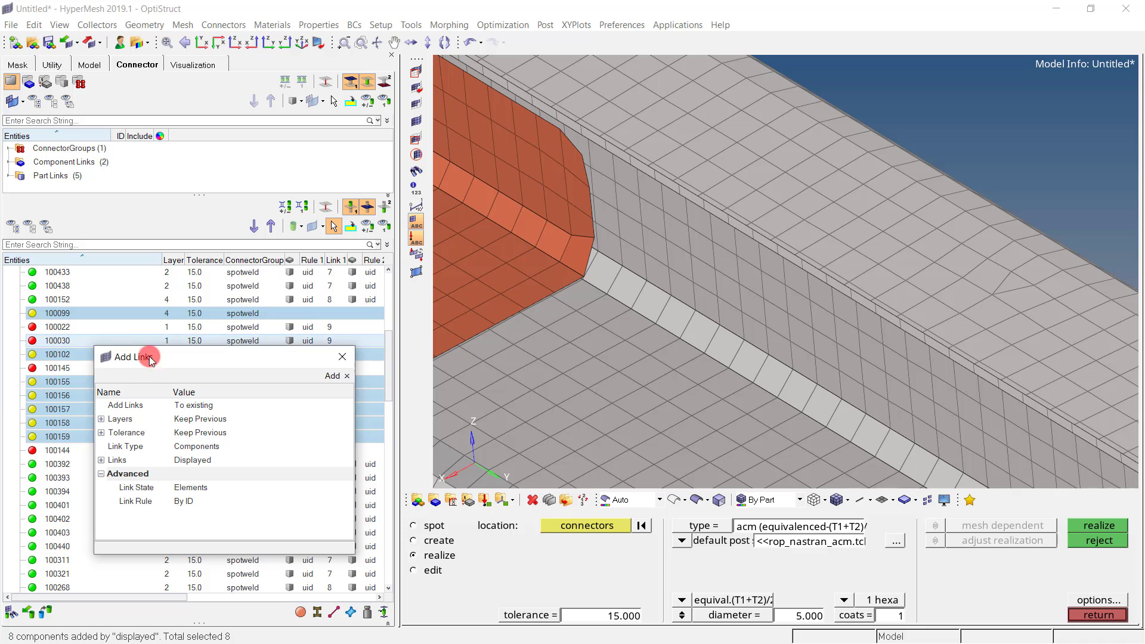
drag(163, 358, 148, 224)
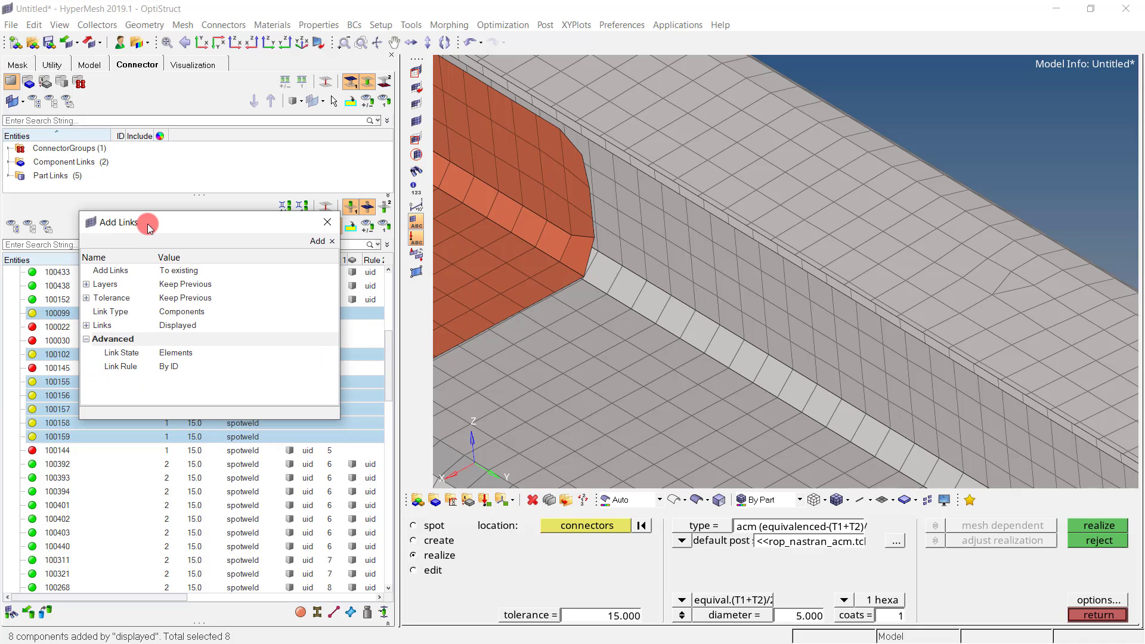
click(187, 271)
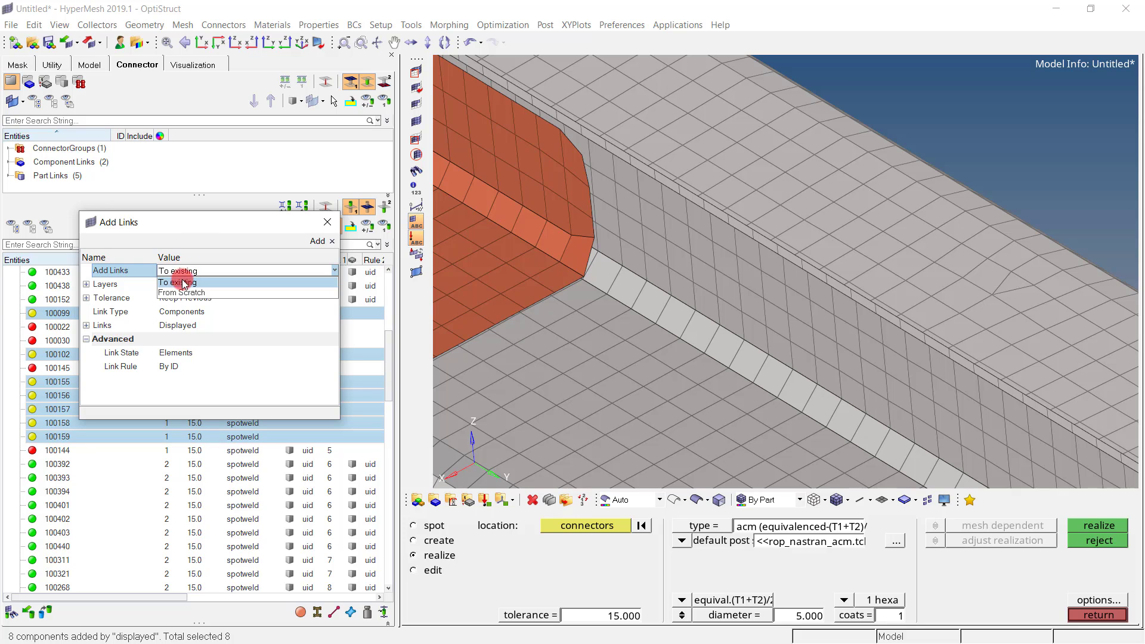
click(191, 292)
click(187, 285)
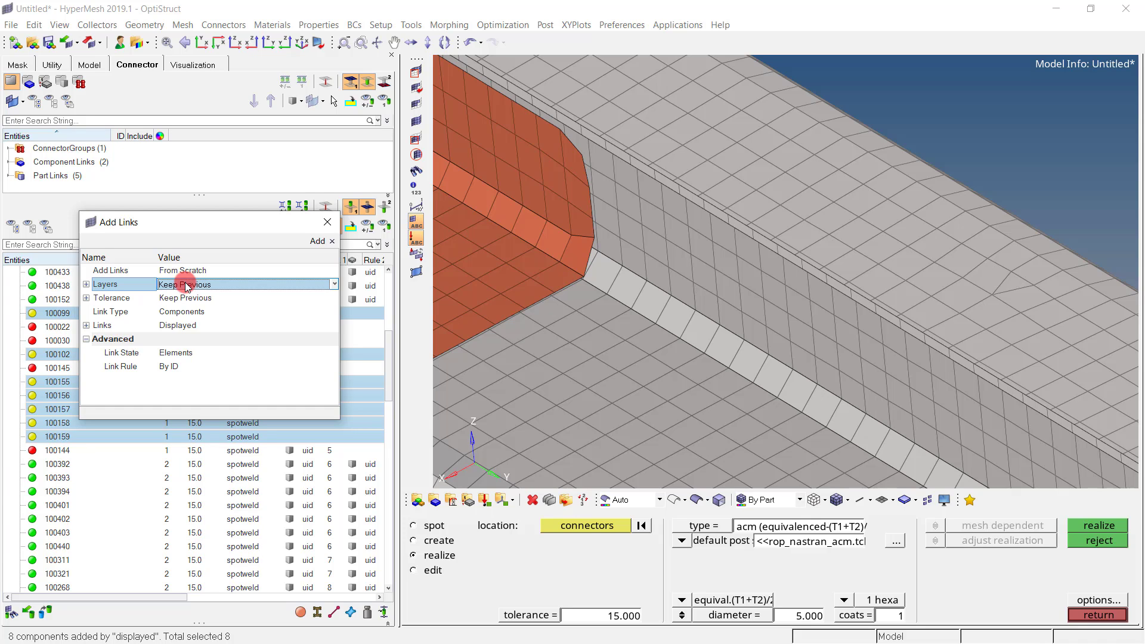
click(187, 285)
click(188, 312)
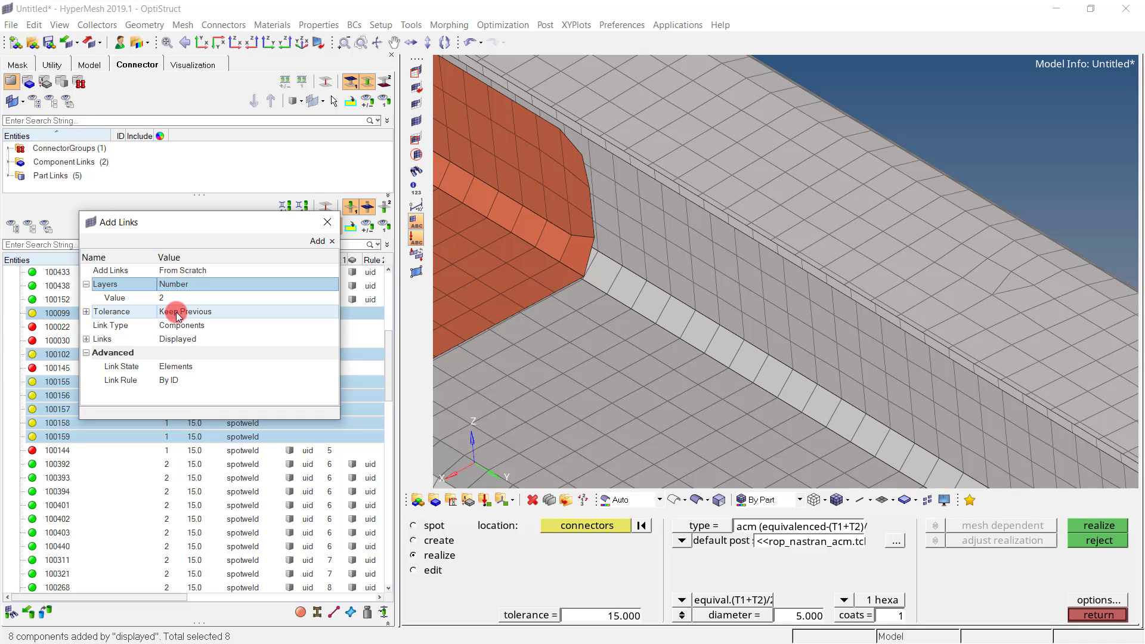
- Set the tolerance for the new links to a value of 15
click(177, 313)
click(185, 325)
click(190, 325)
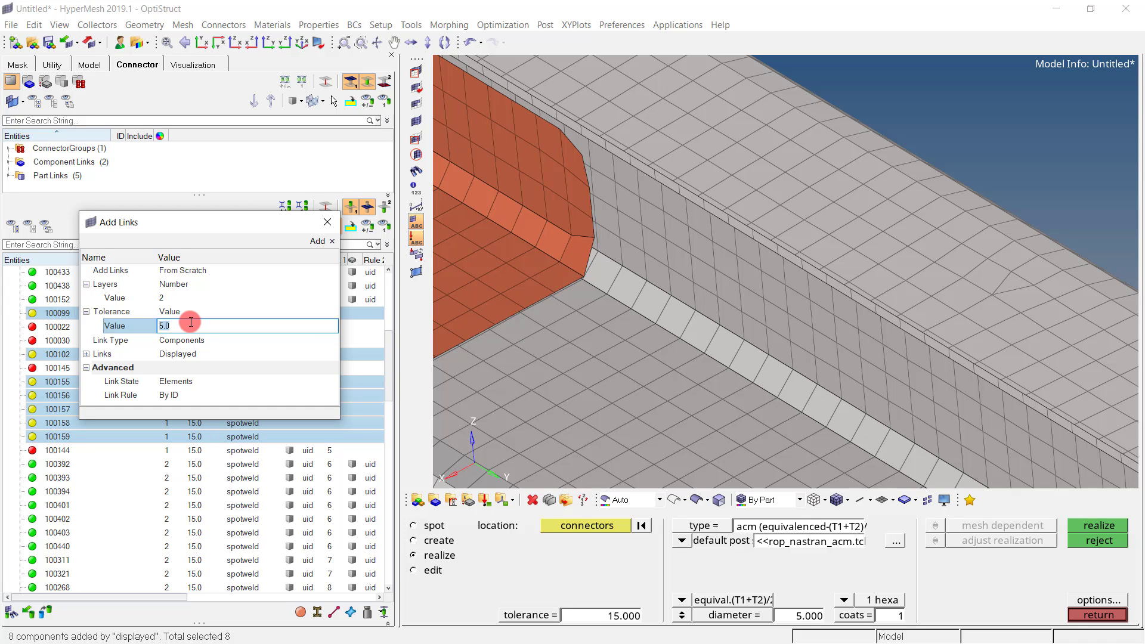
text(15)
key(Return)
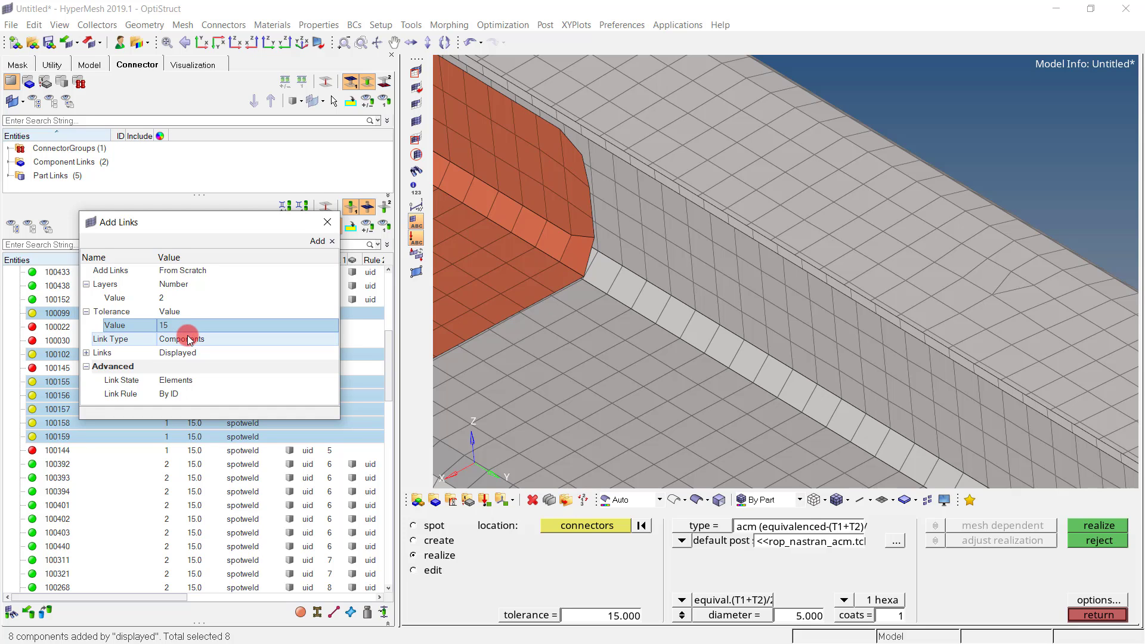
- Keep components as the link type and select the two rail components meeting at the flange as the link entities
click(189, 340)
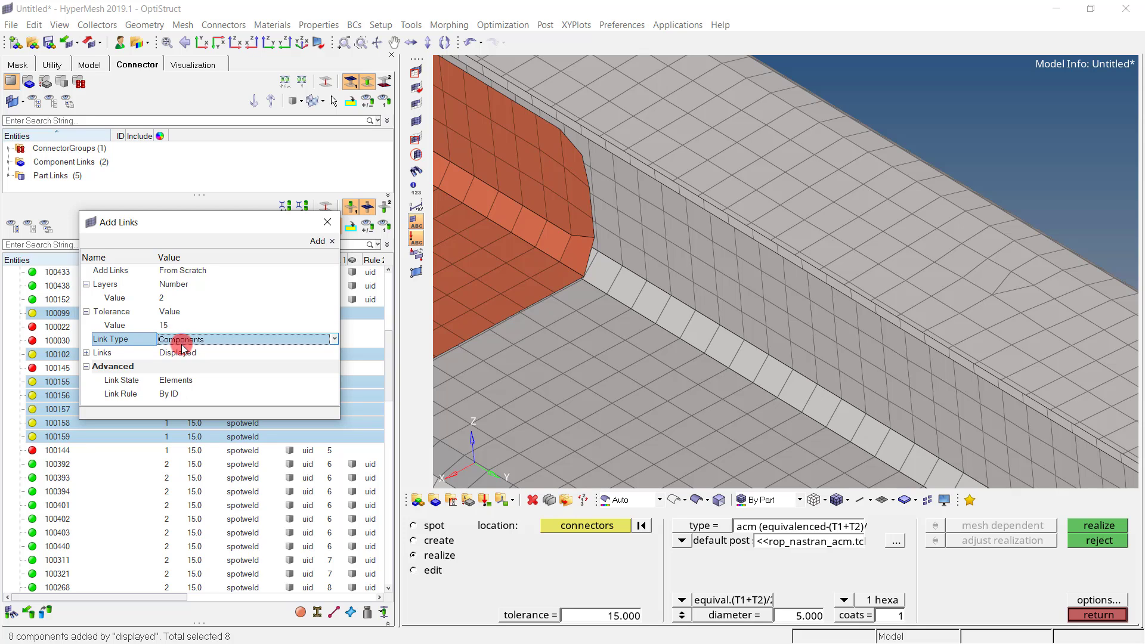
click(187, 340)
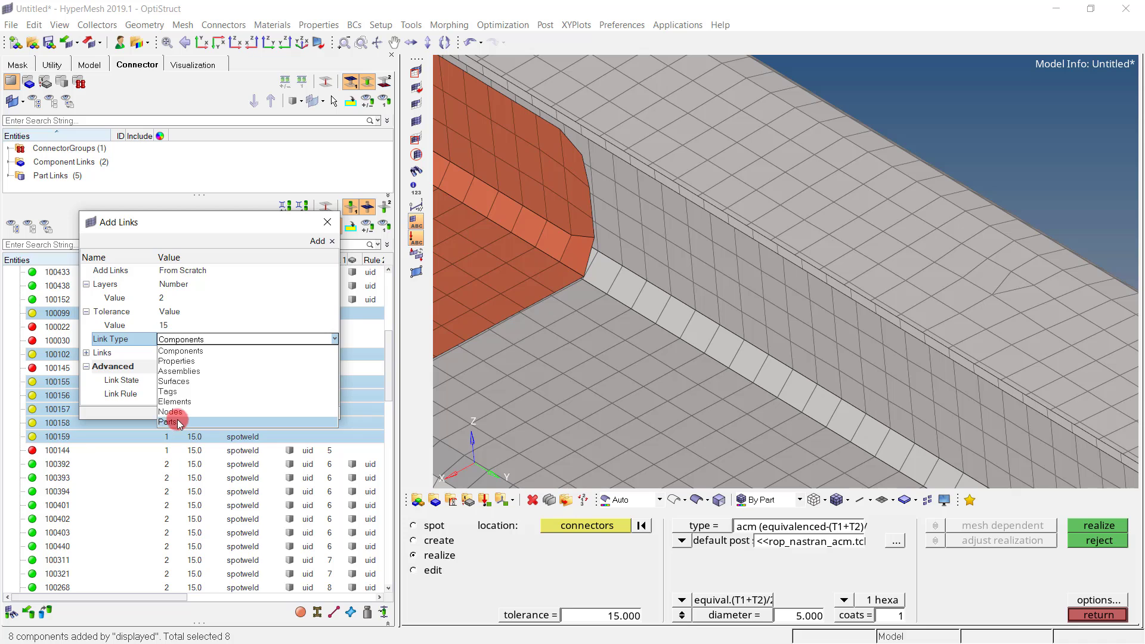
click(194, 351)
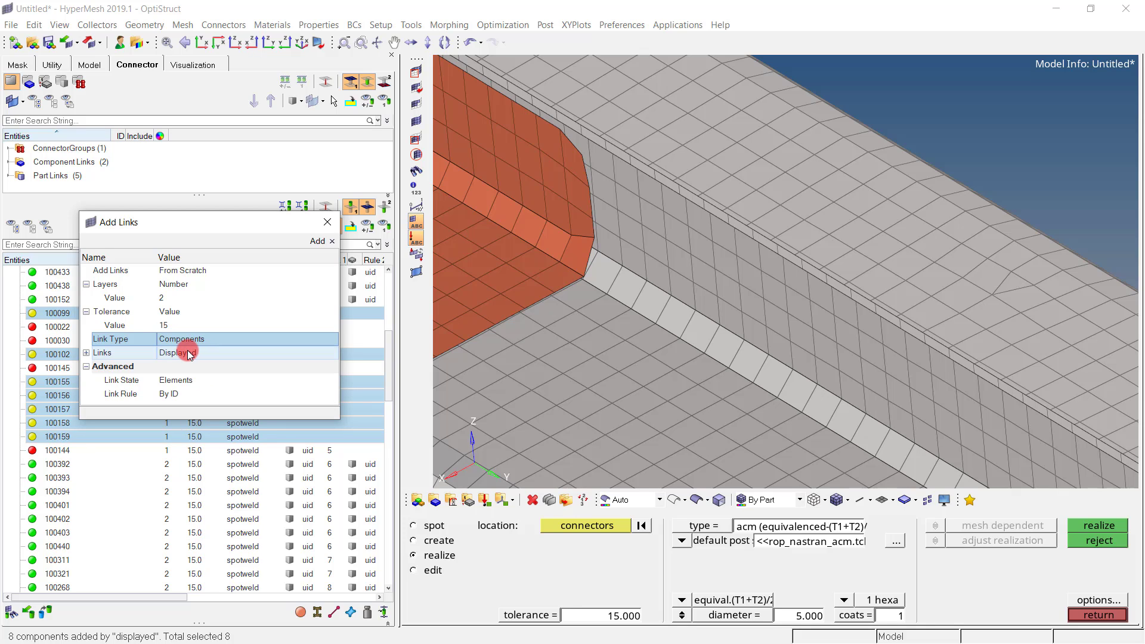
click(189, 353)
click(188, 353)
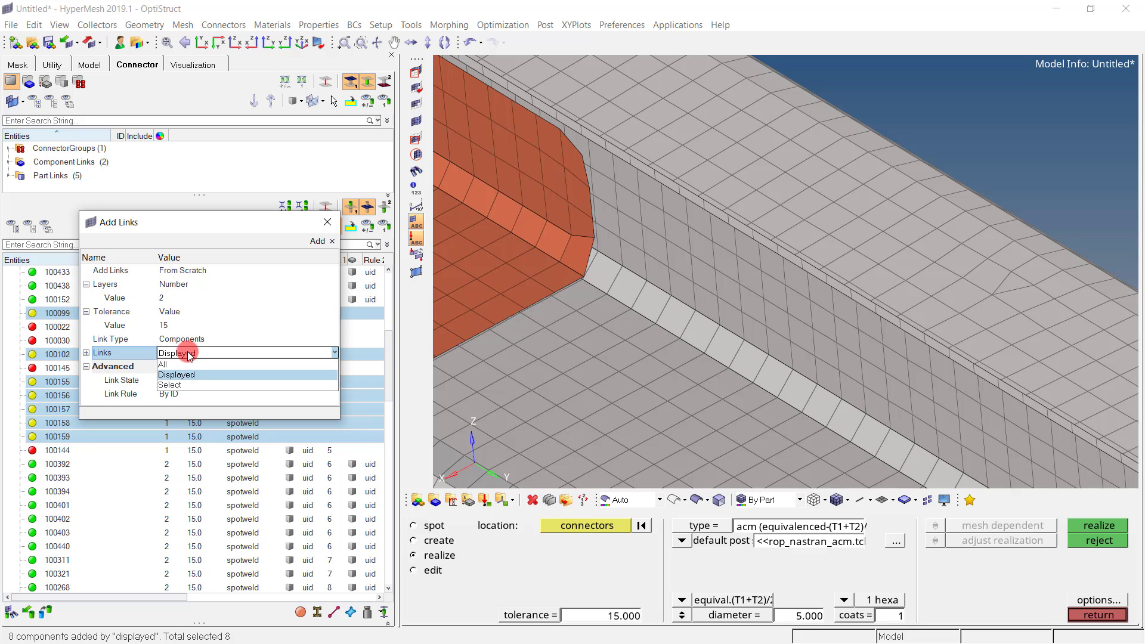
click(185, 385)
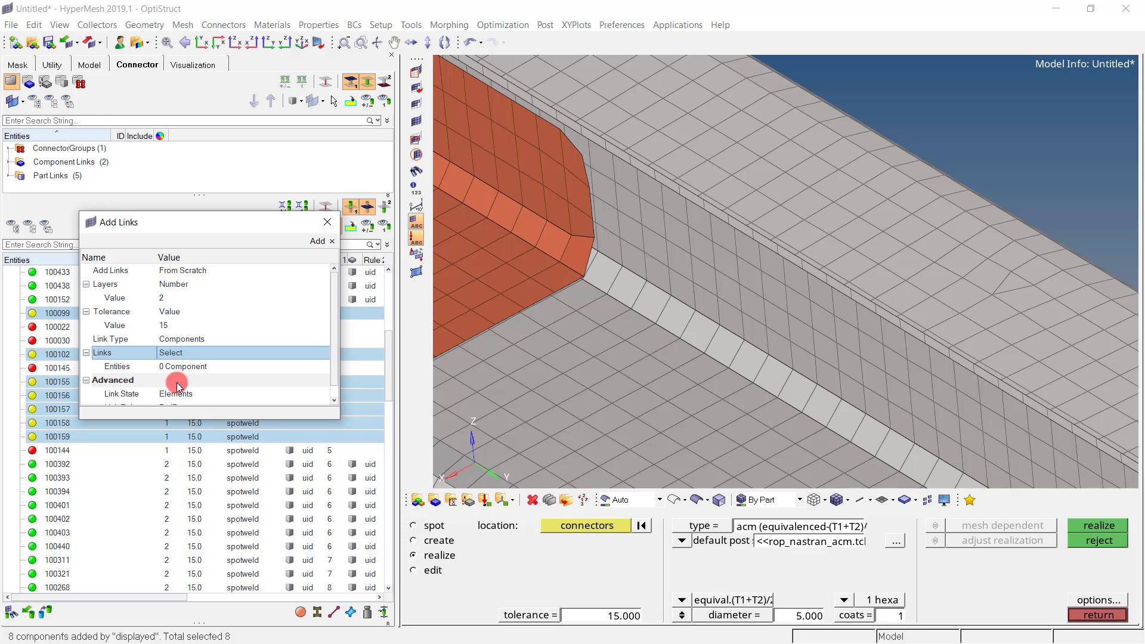
click(189, 366)
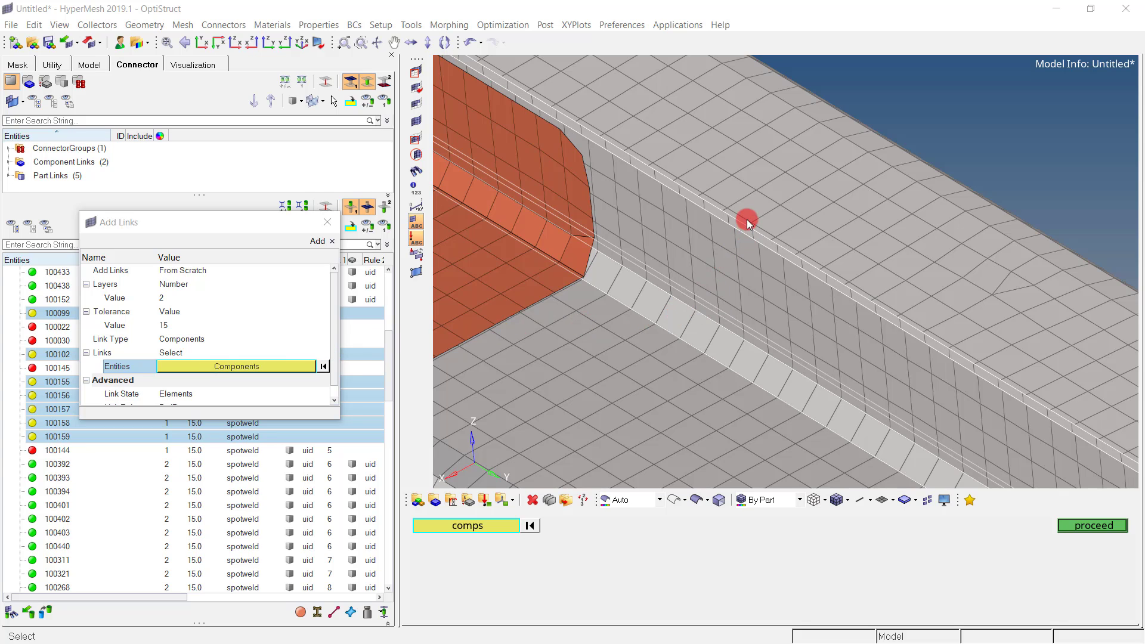
click(1111, 527)
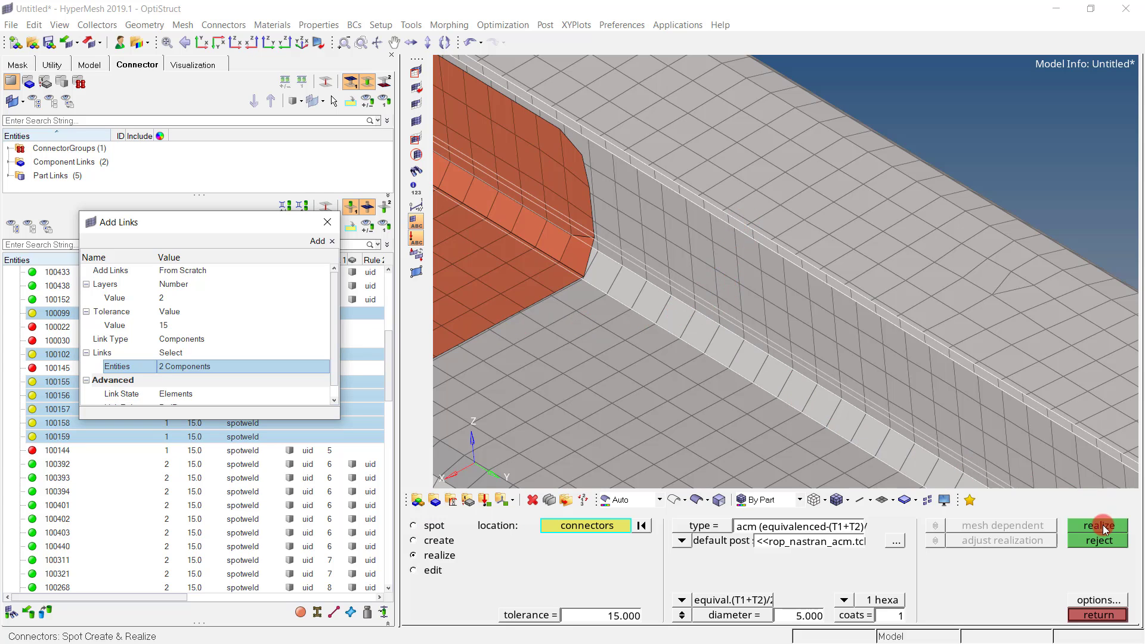
scroll(197, 353, down, 1)
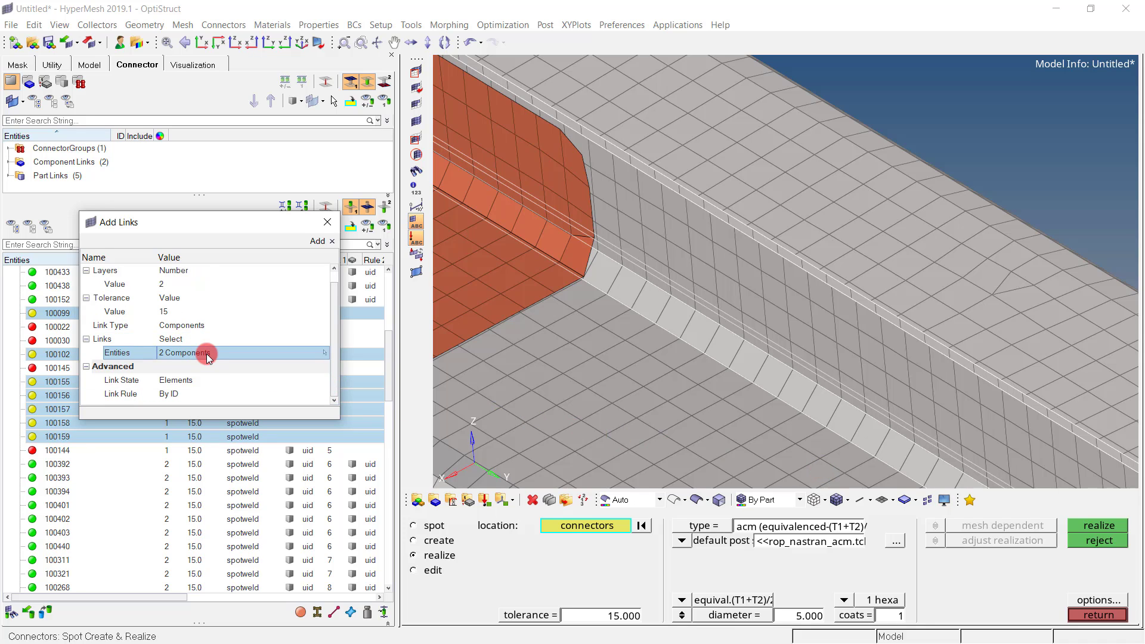
- Add the specified component links to the seven selected connectors and rerealize them
click(318, 241)
click(251, 212)
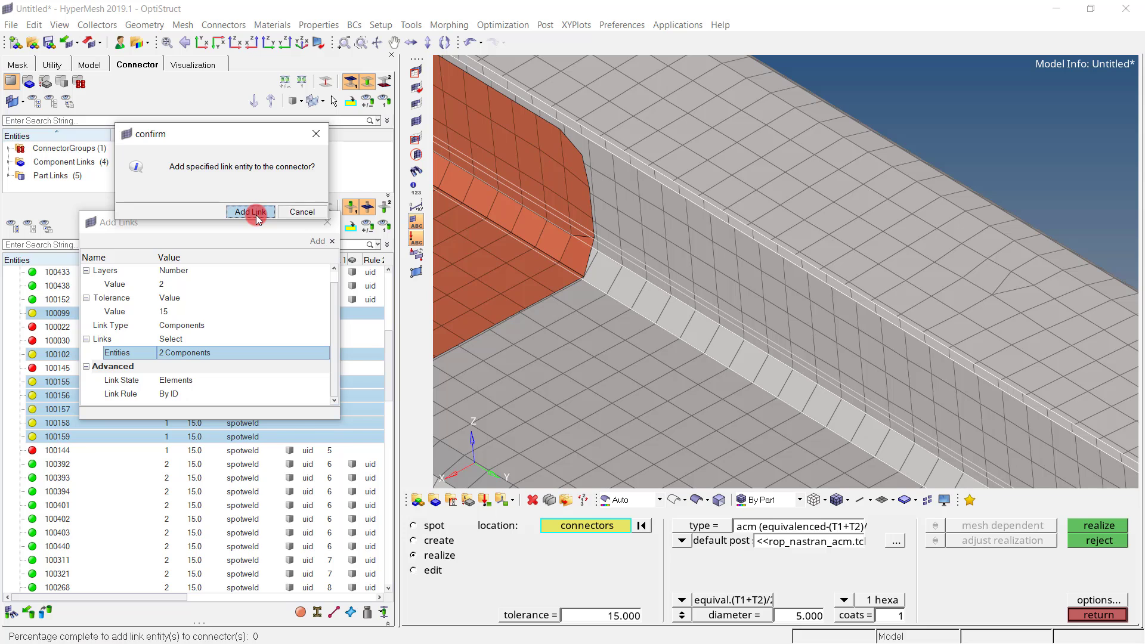
click(321, 229)
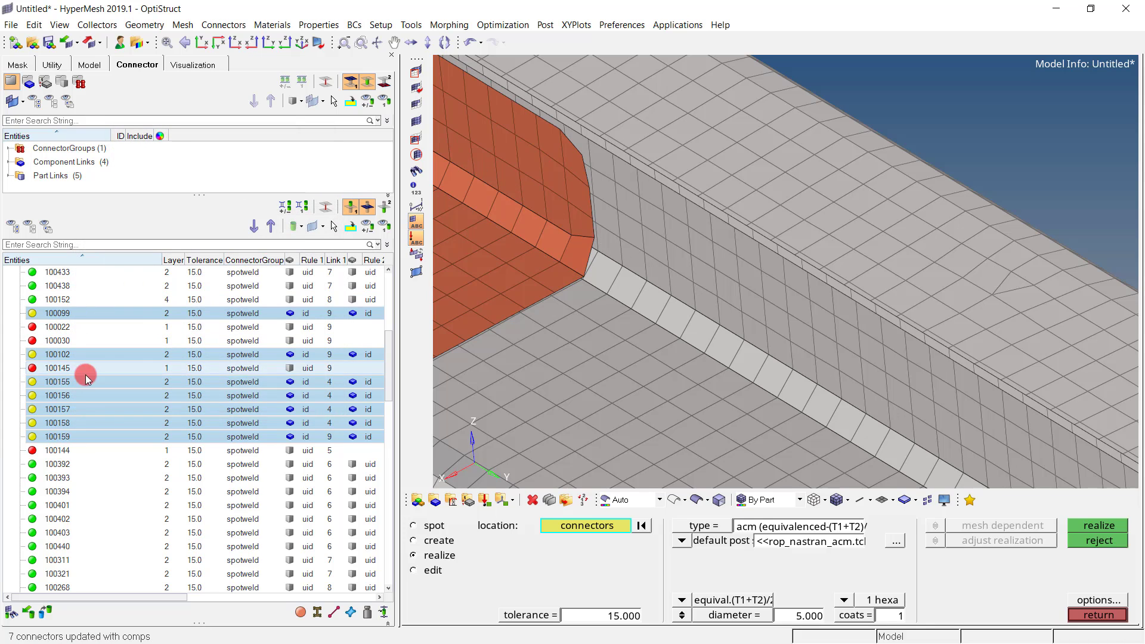
right_click(67, 409)
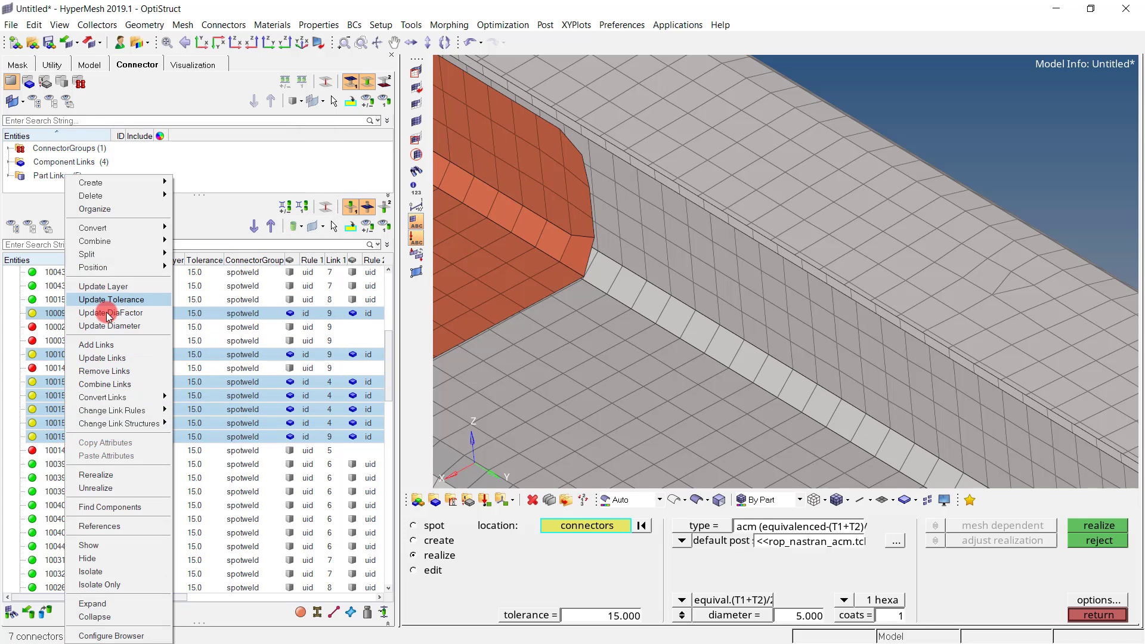
click(95, 476)
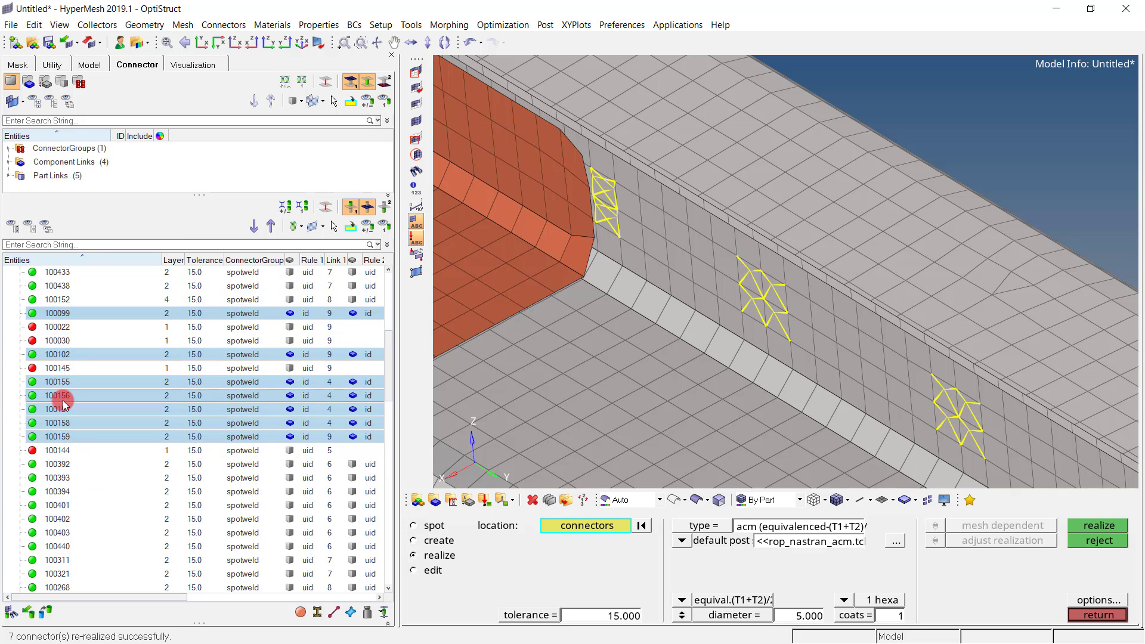
- Locate the list entries of the two failed connectors on the rail's upper flange by picking them in the model, and examine their link data
scroll(644, 238, down, 10)
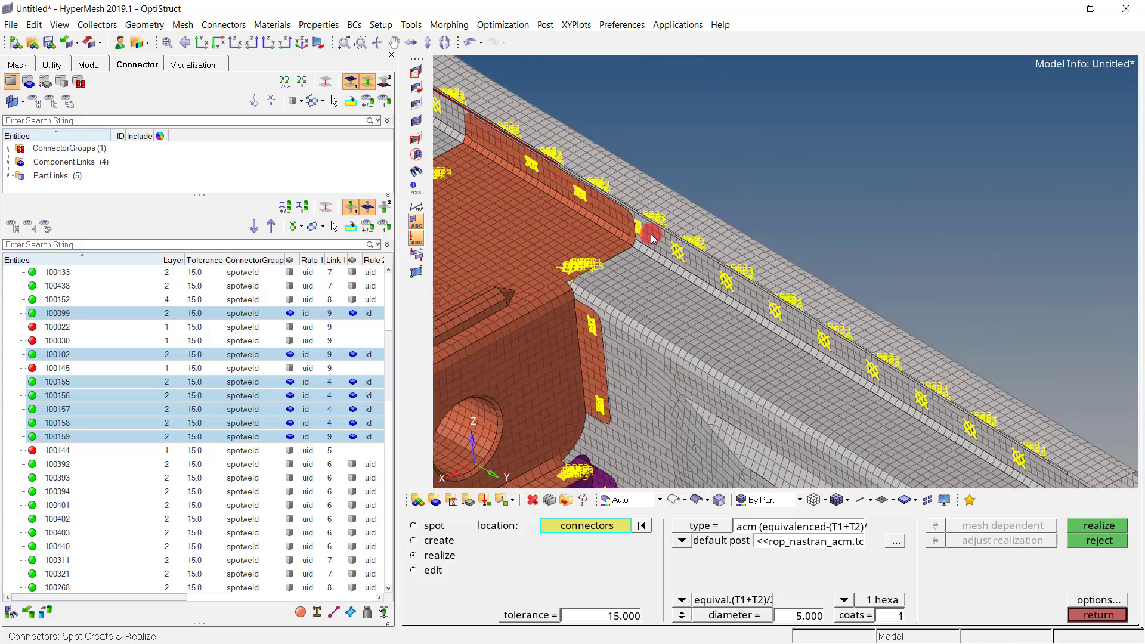
ctrl+drag(635, 289, 718, 261)
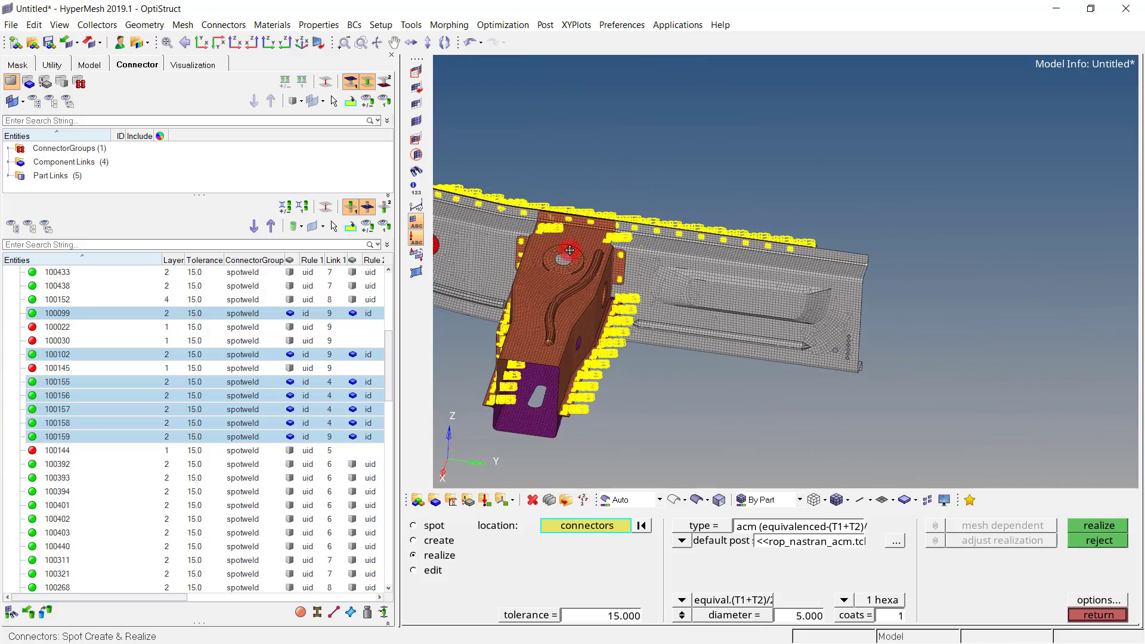
ctrl+right_drag(567, 251, 805, 261)
ctrl+scroll(621, 194, up, 5)
ctrl+scroll(694, 192, up, 8)
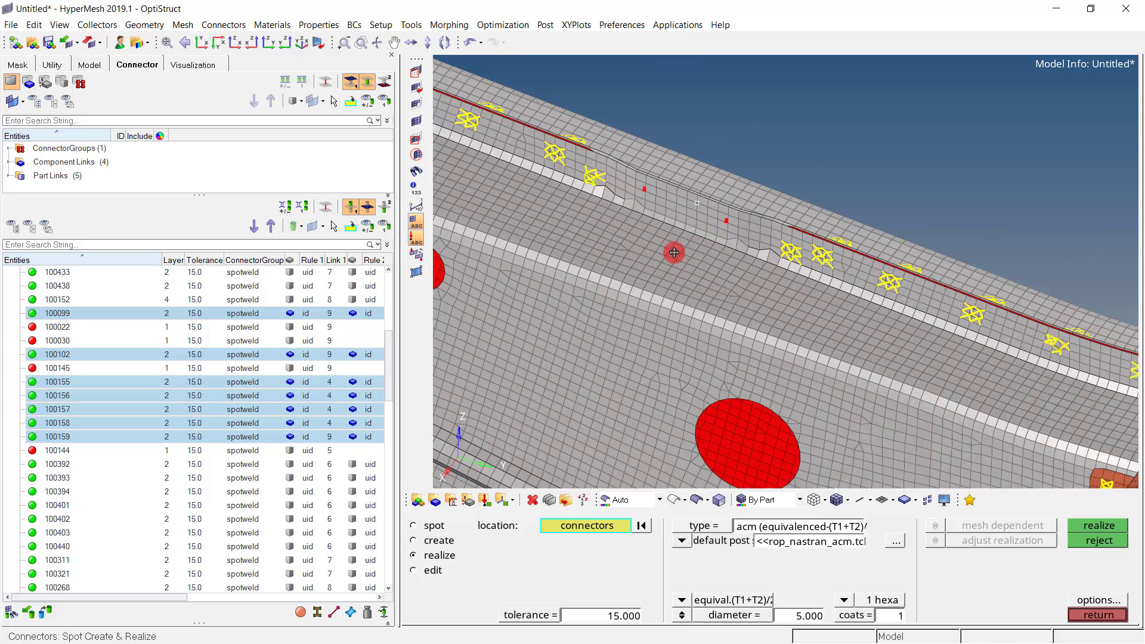
ctrl+drag(660, 179, 610, 161)
click(333, 226)
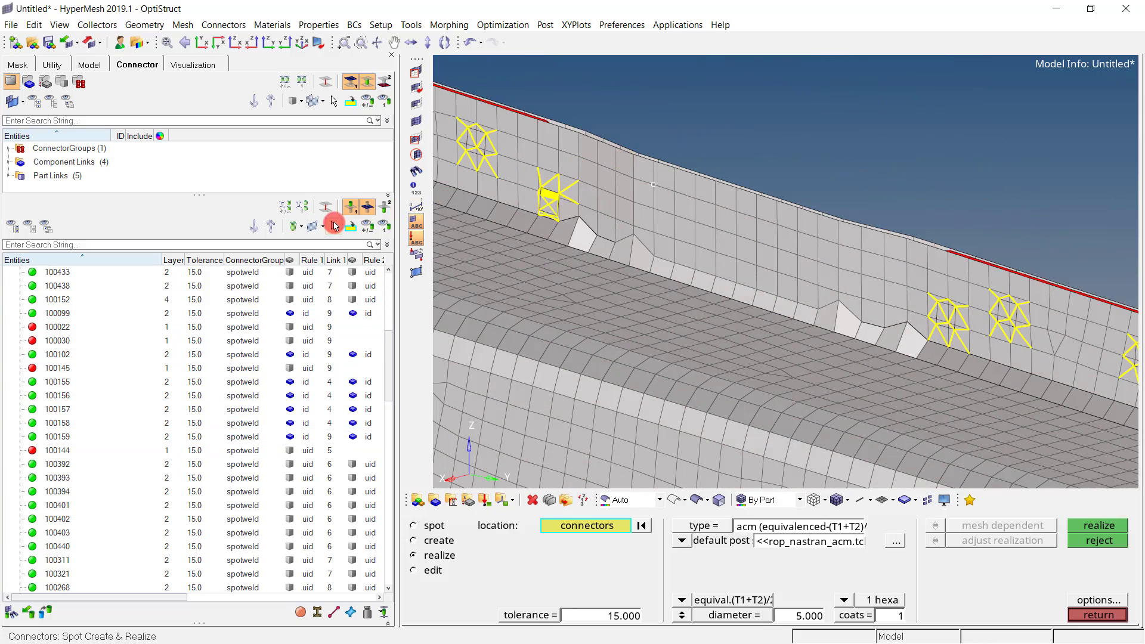
ctrl+drag(708, 208, 647, 214)
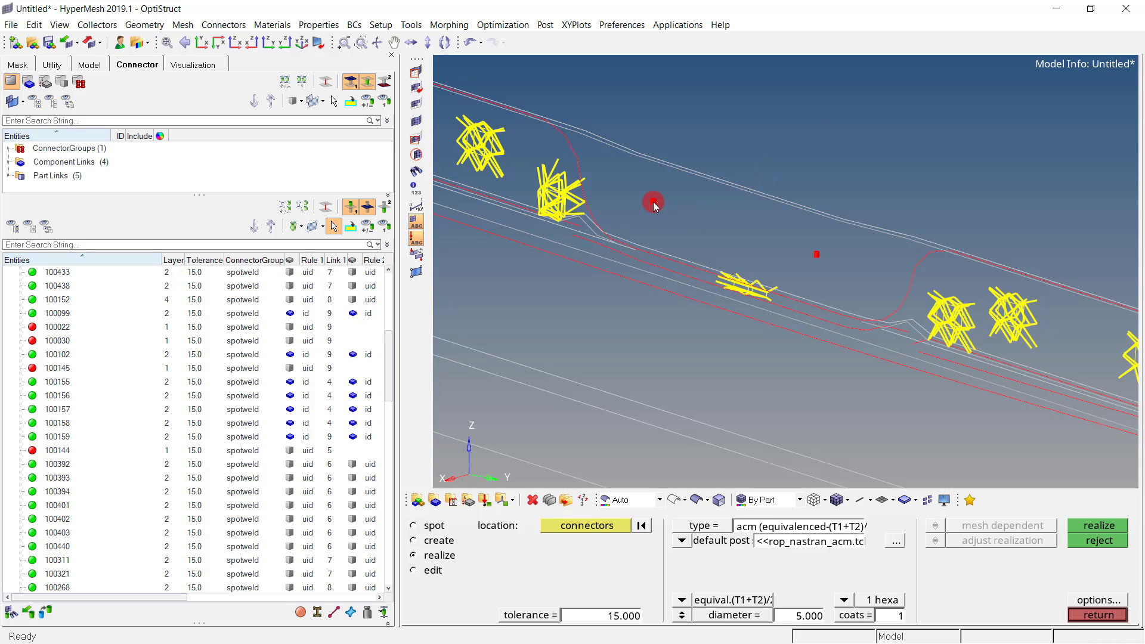
click(800, 251)
click(815, 253)
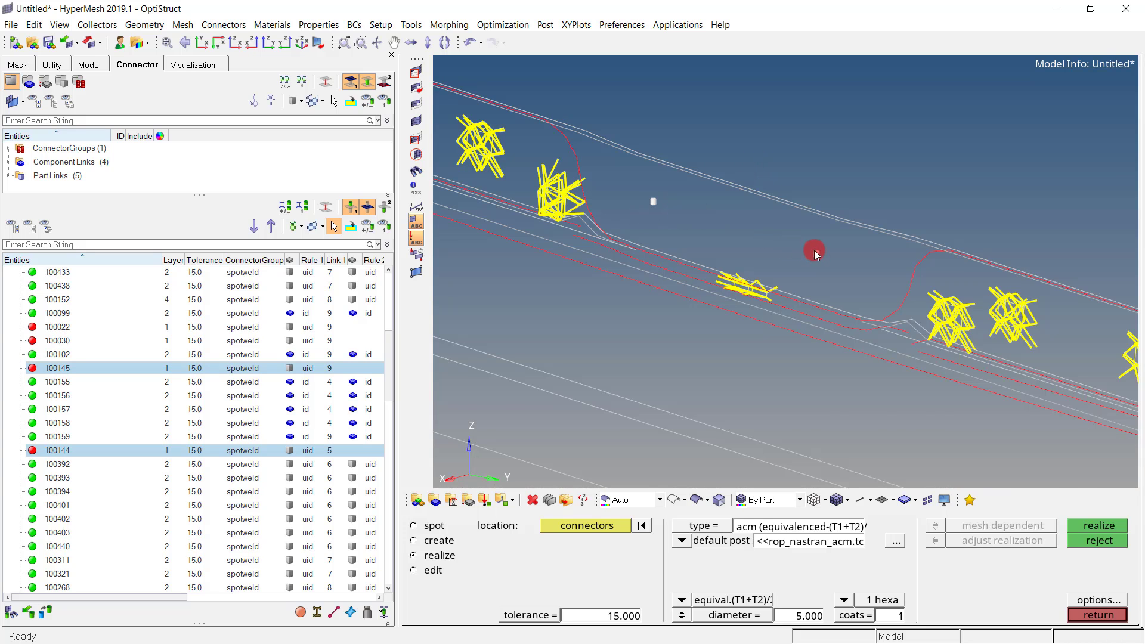
click(182, 353)
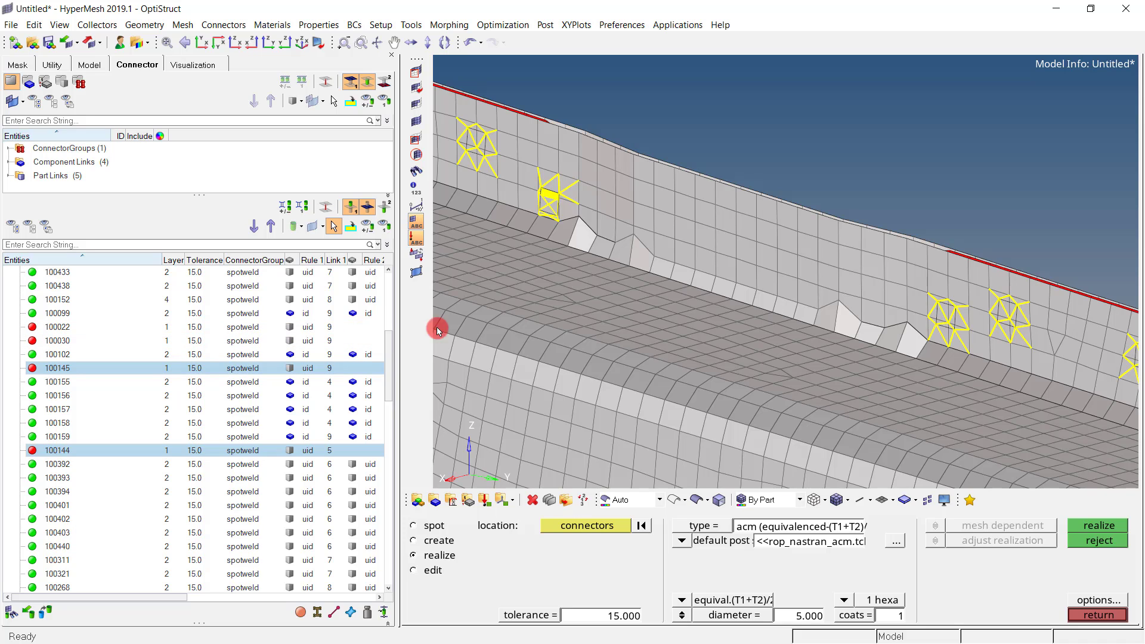
click(171, 327)
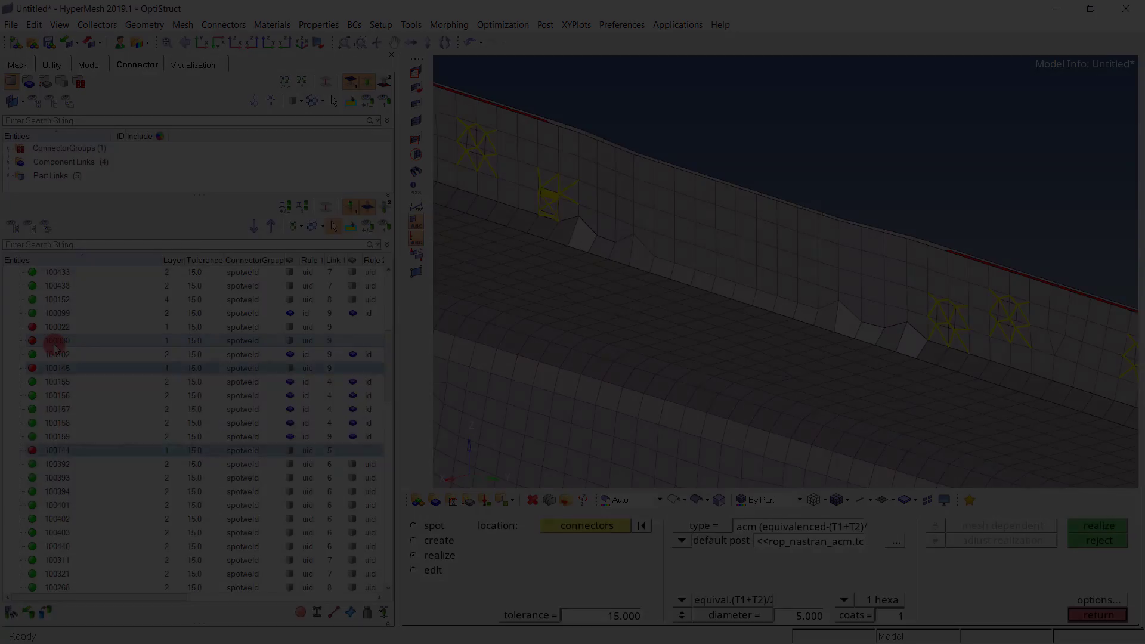